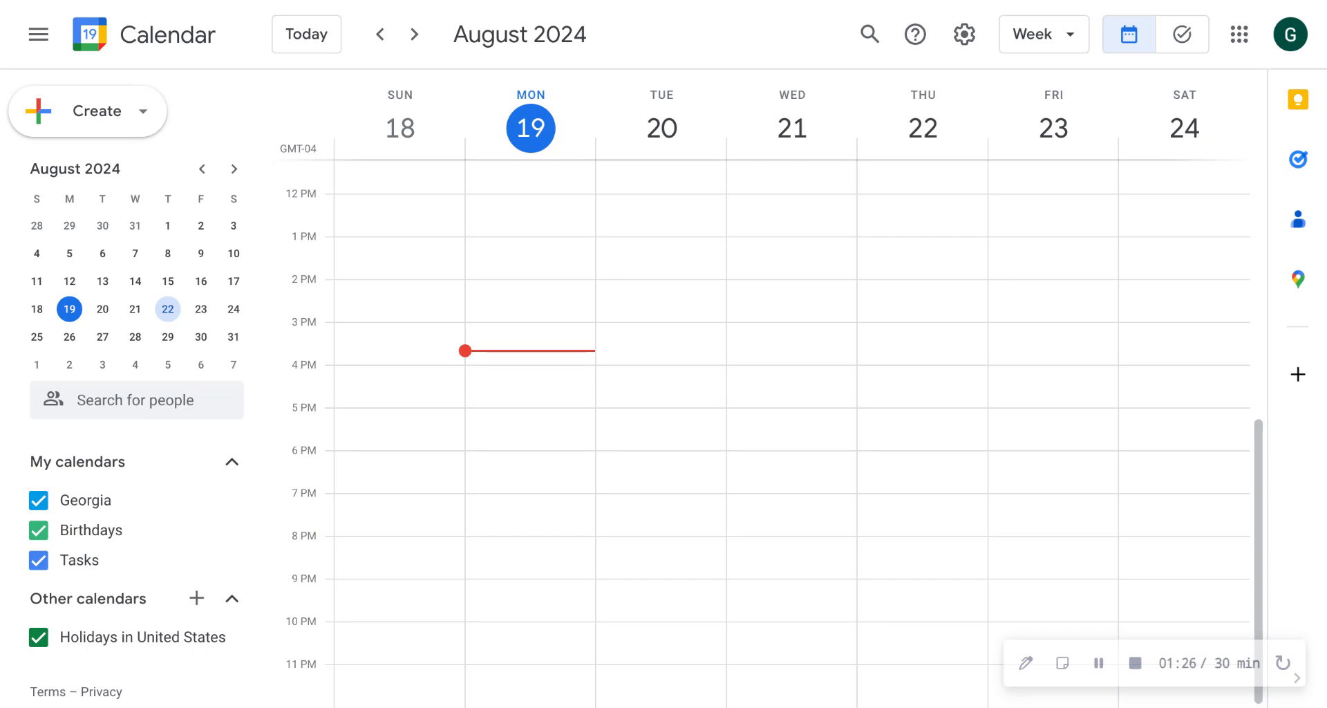
- Switch to Gmail to view Calendar in the Google apps list, and return to the calendar
left_click(771, 0)
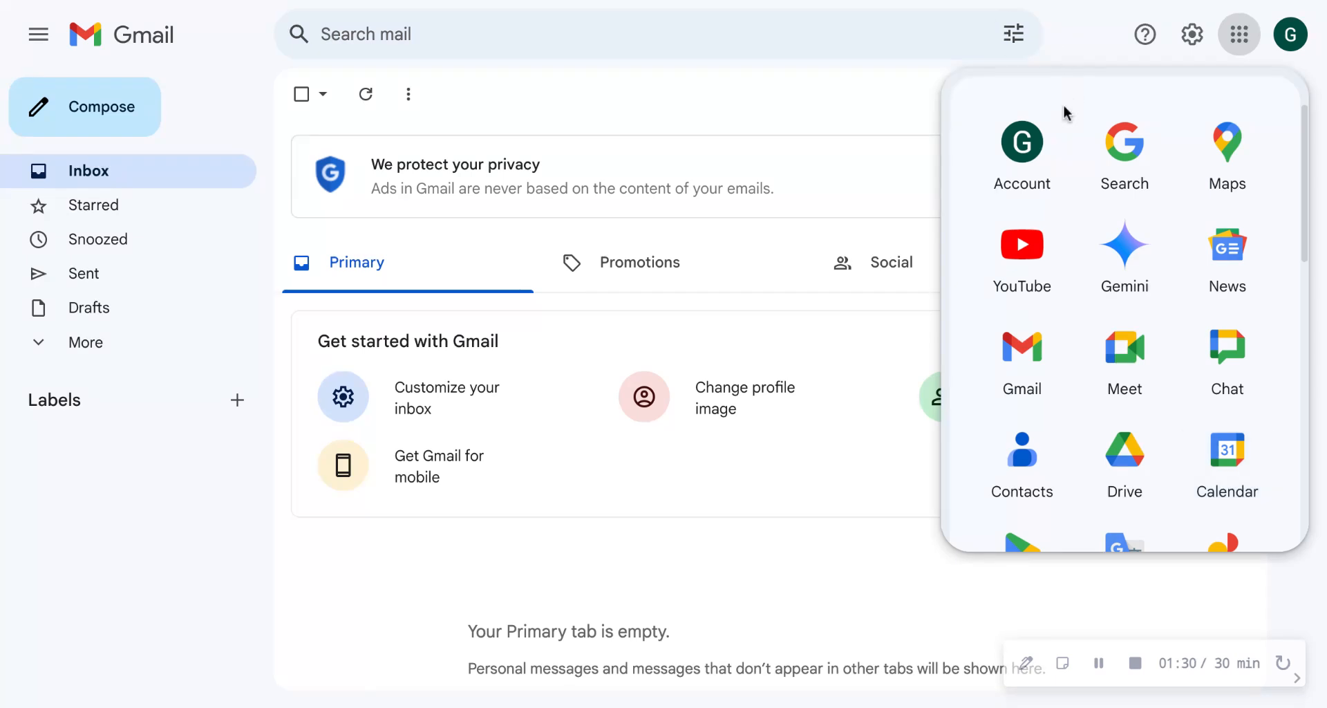
left_click(655, 572)
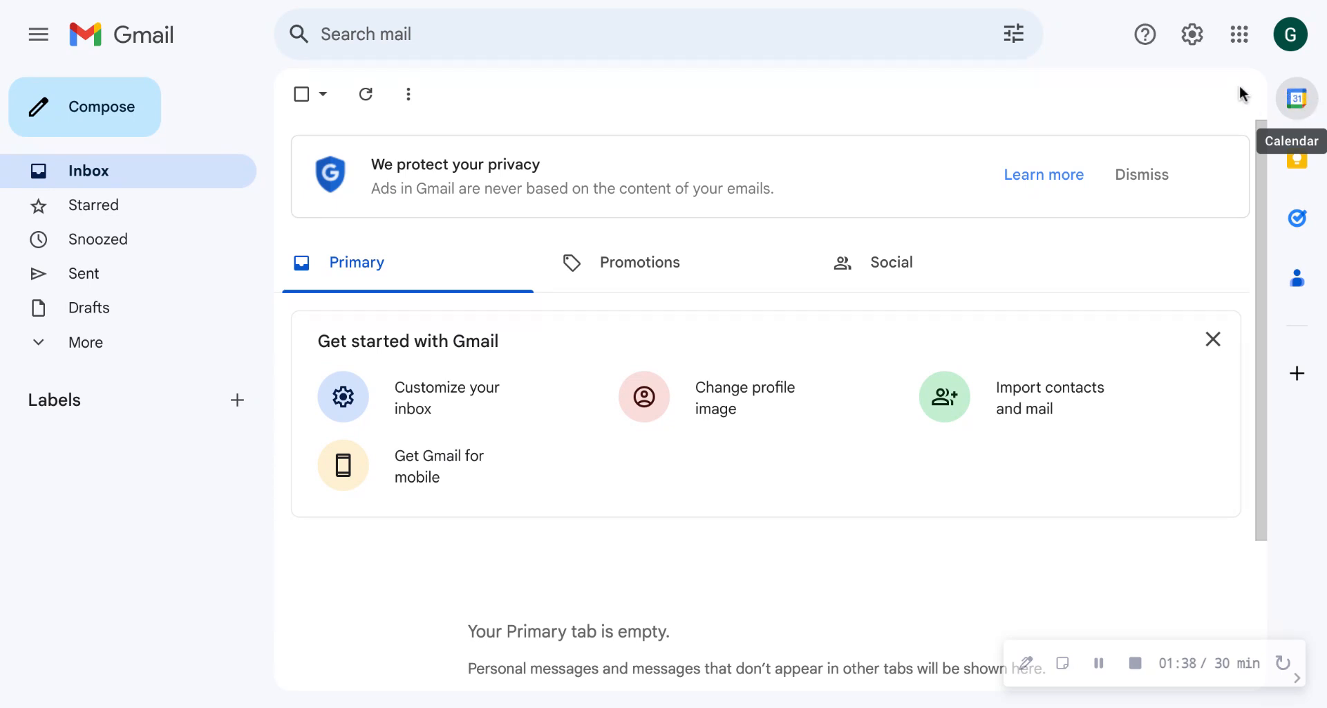
left_click(1239, 47)
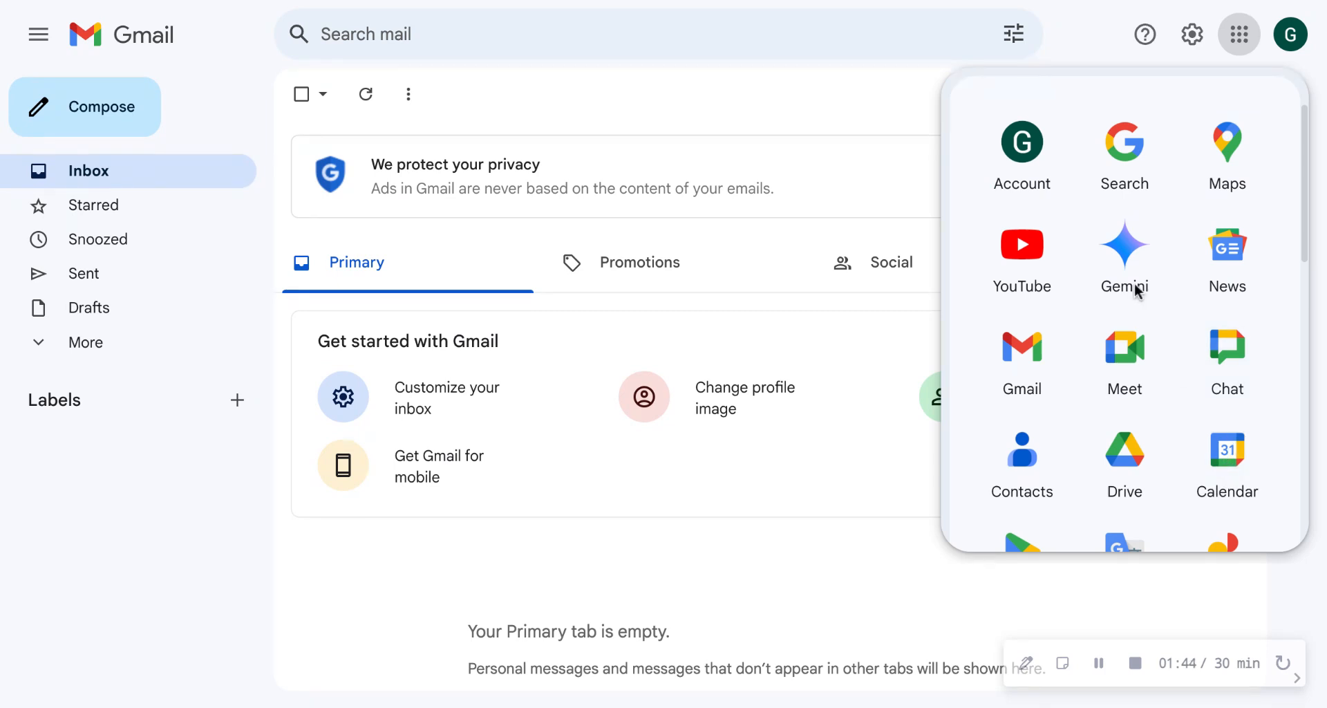
left_click(878, 2)
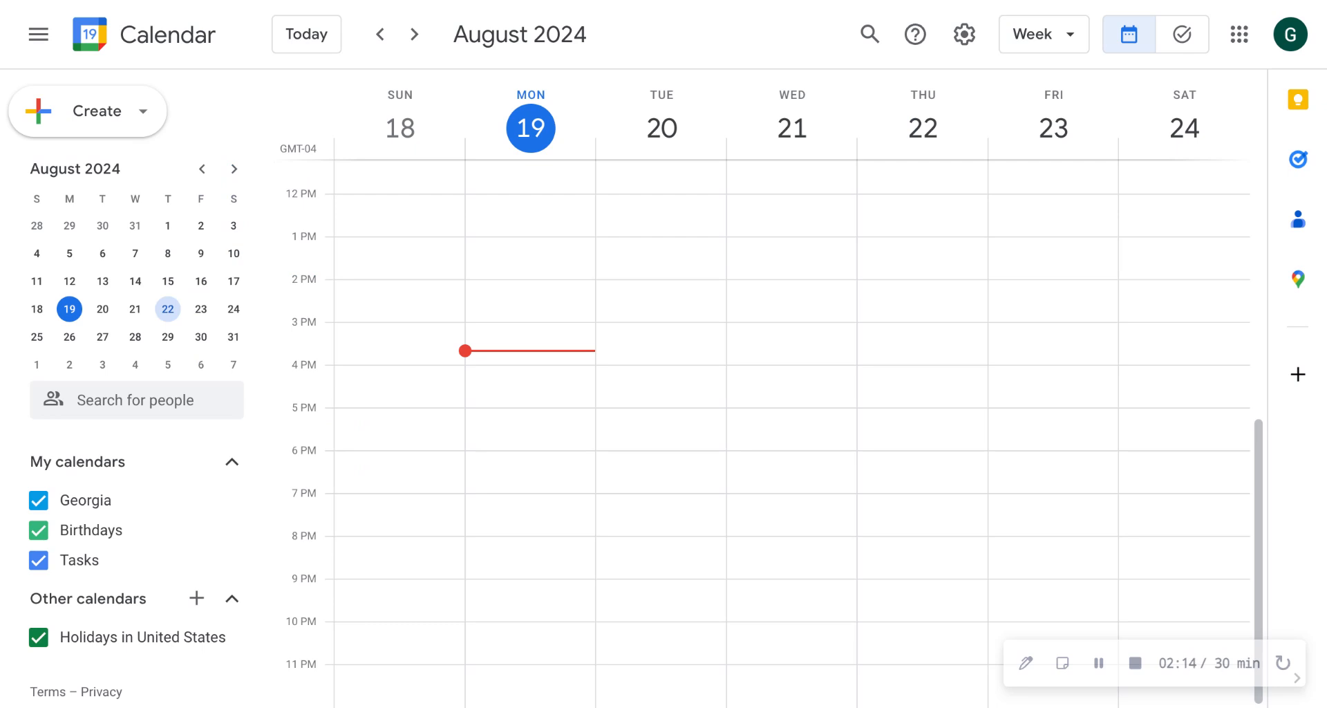
- Preview the calendar in the Day, Month and Year views, and return to the Week view
left_click(1069, 45)
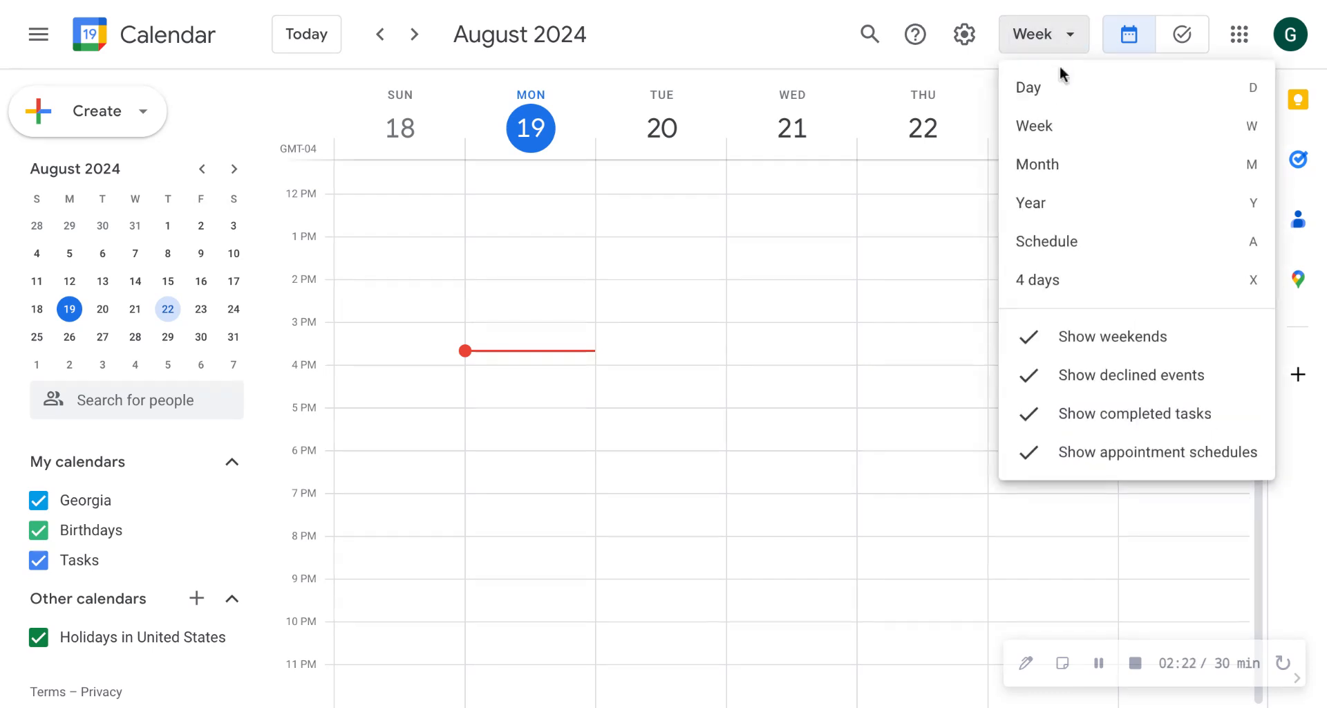
left_click(1052, 91)
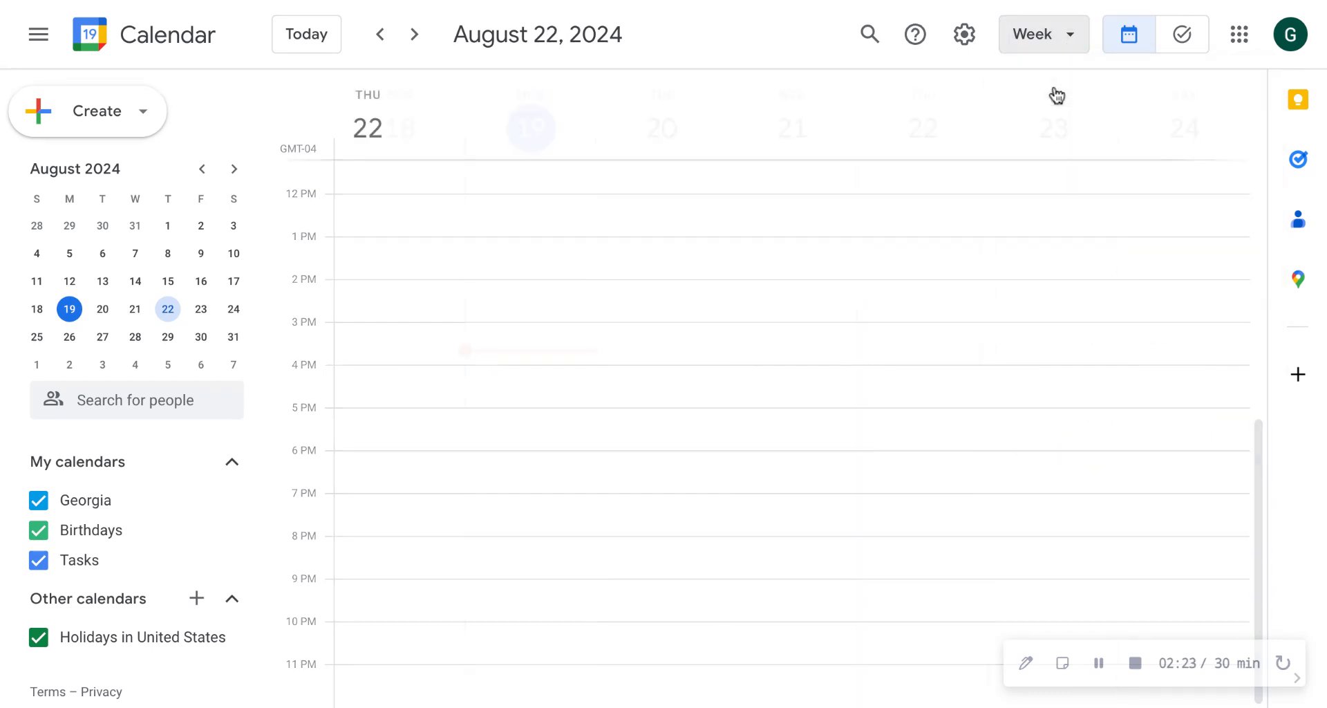
left_click(1057, 46)
left_click(1056, 159)
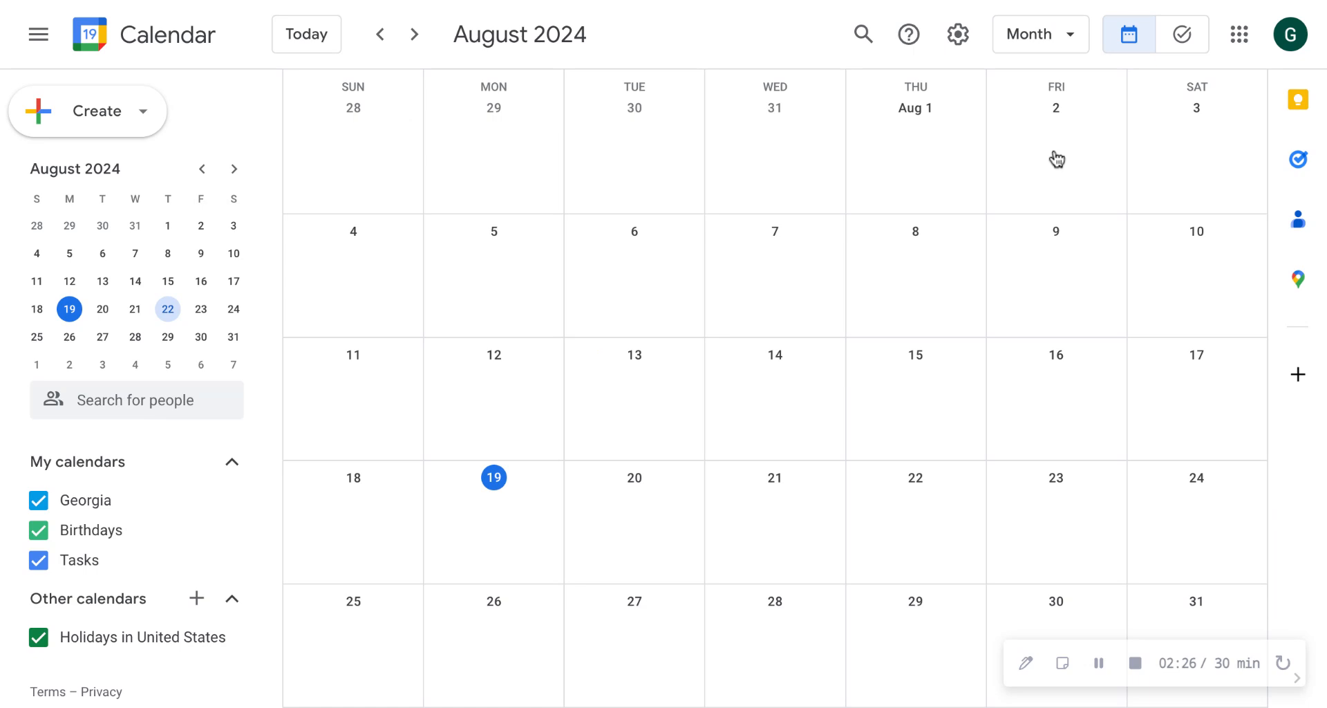
left_click(1053, 43)
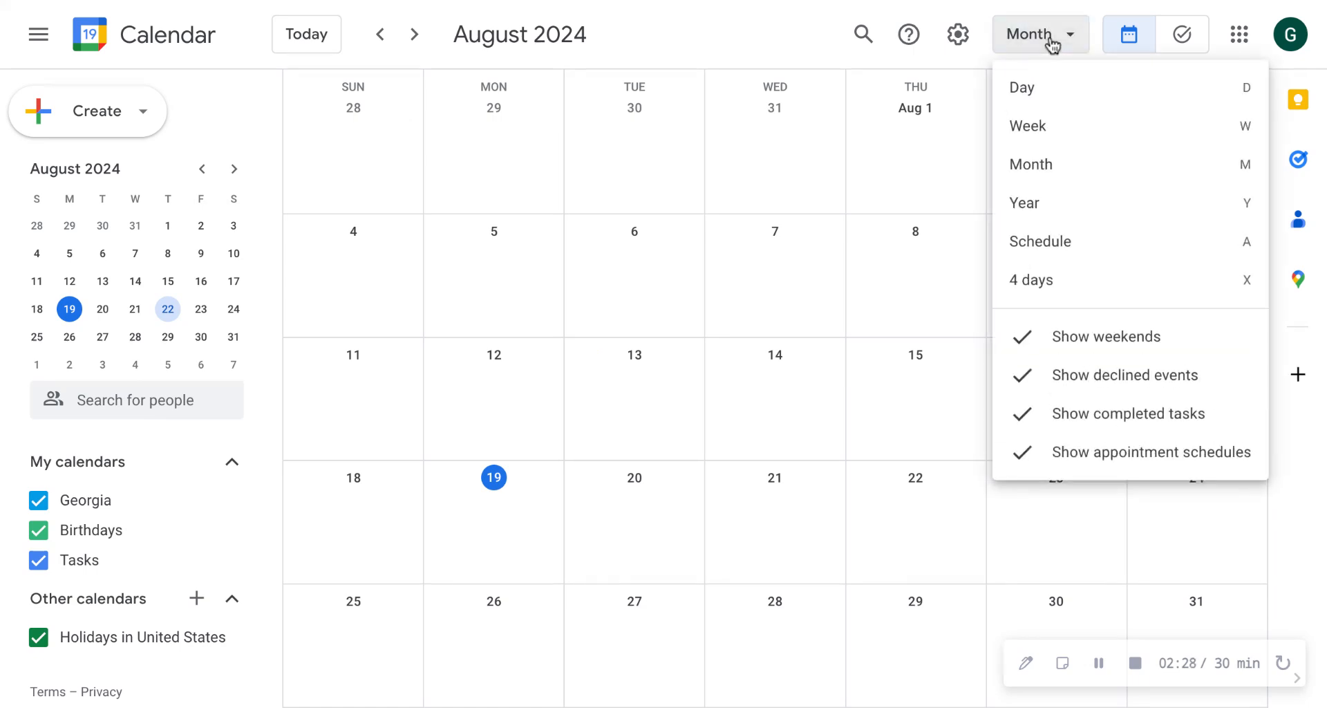
left_click(1042, 202)
scroll(1042, 139, "down", 5)
left_click(1063, 41)
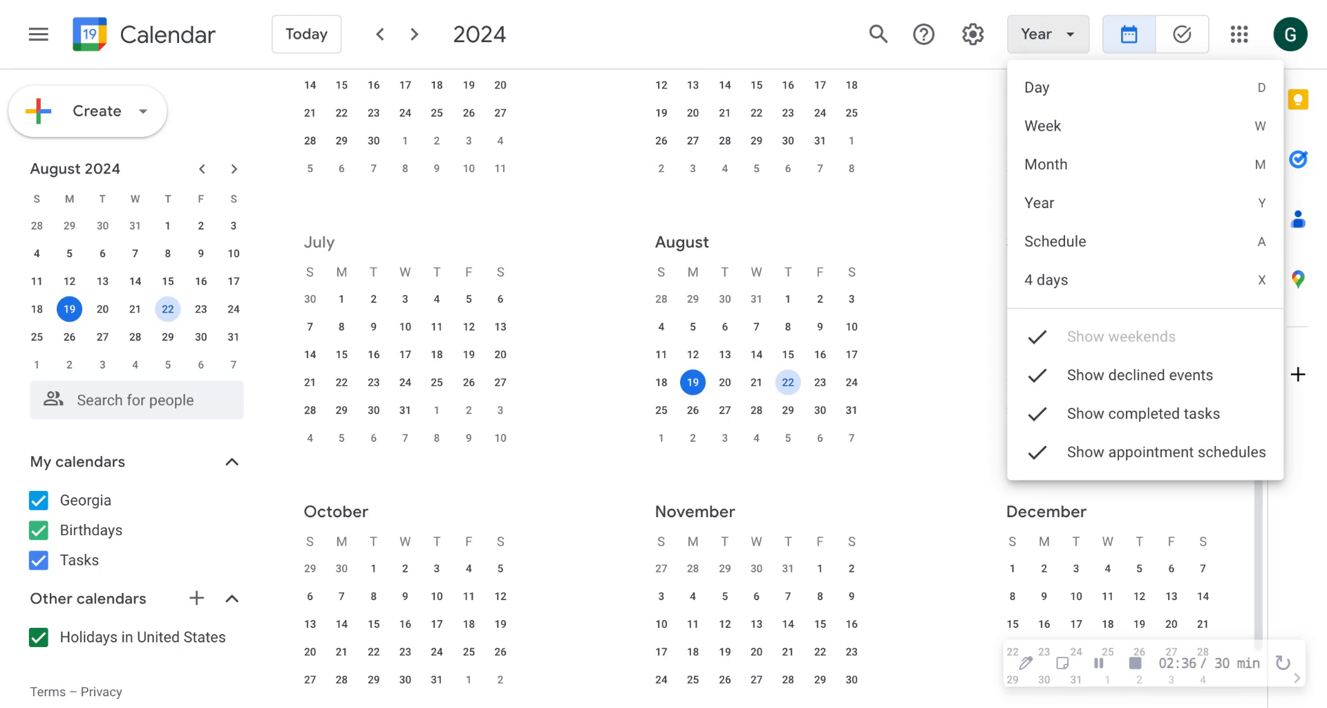
left_click(1061, 90)
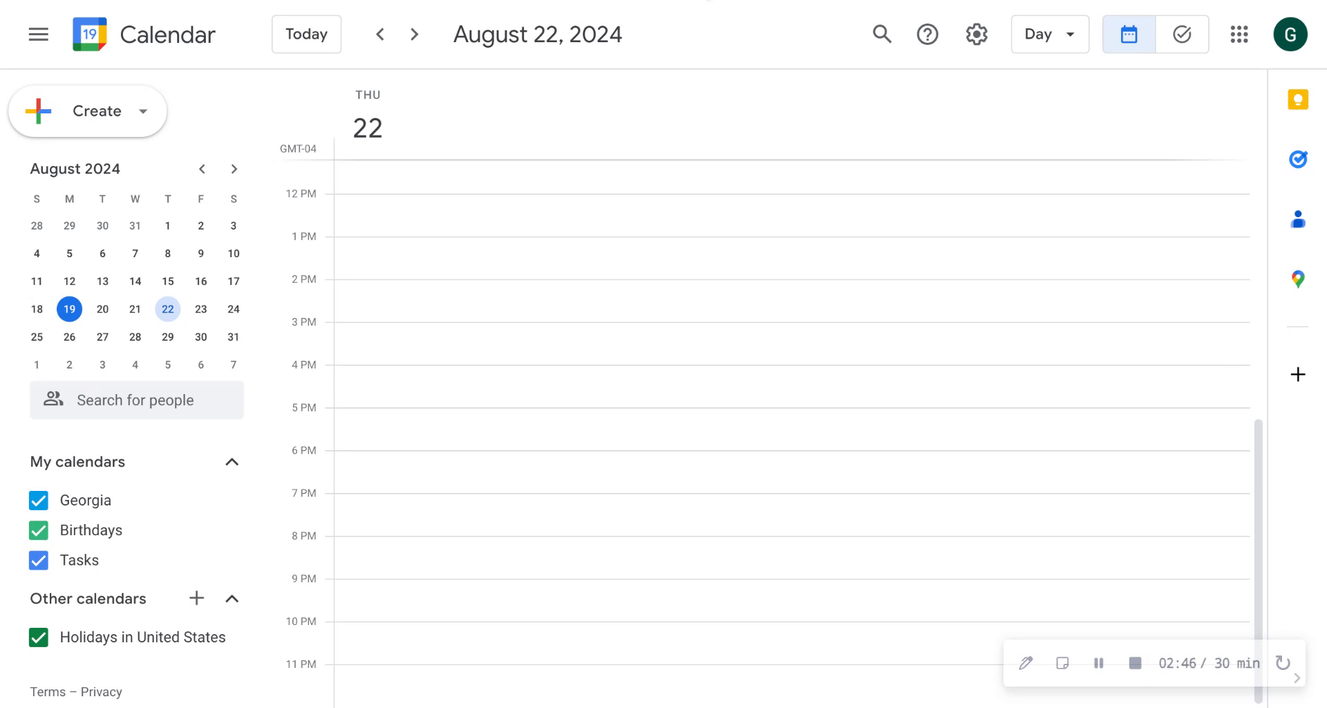
left_click(1072, 45)
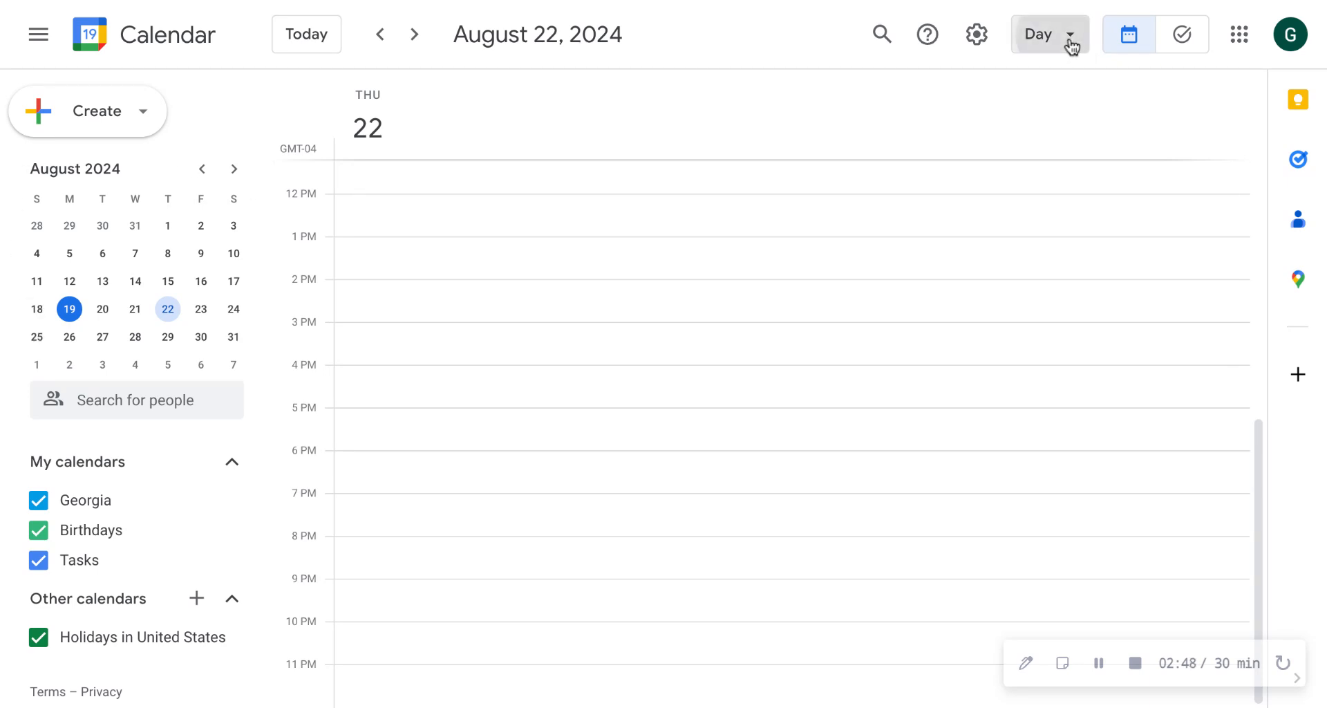
left_click(1072, 134)
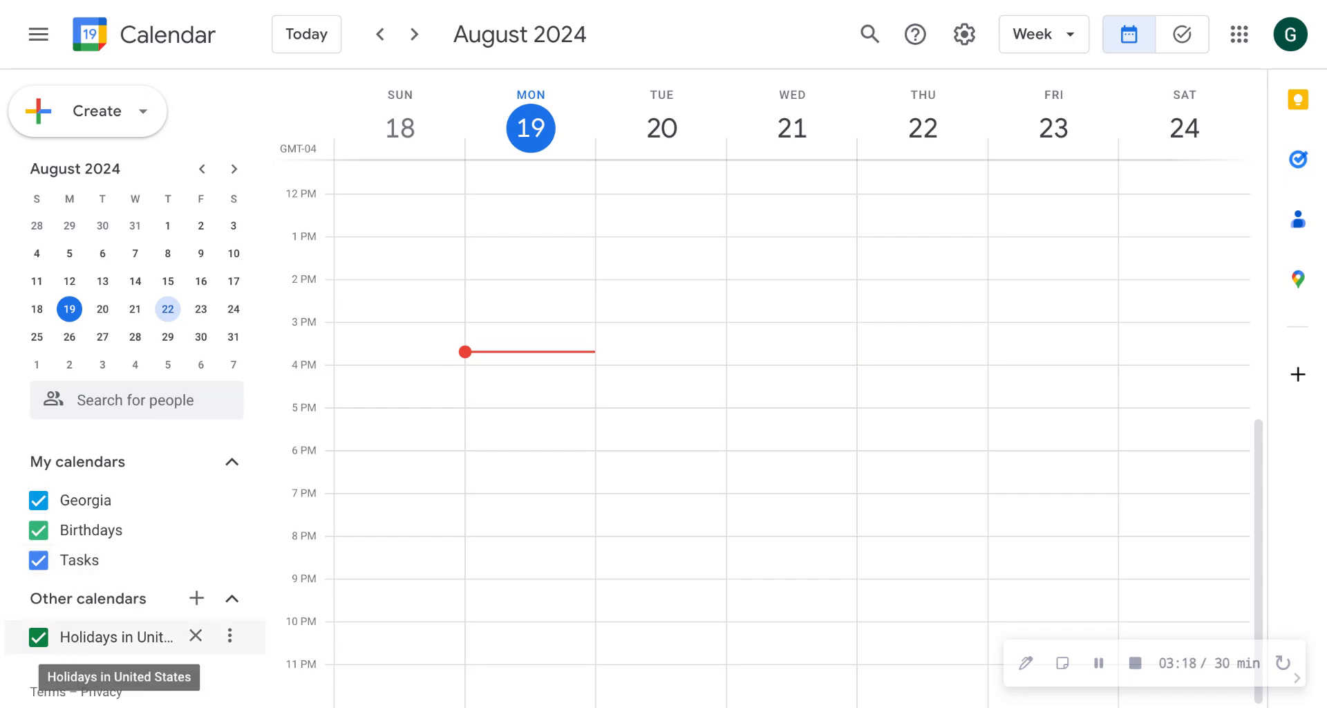
- Hide the Holidays in United States calendar and show it again
left_click(43, 637)
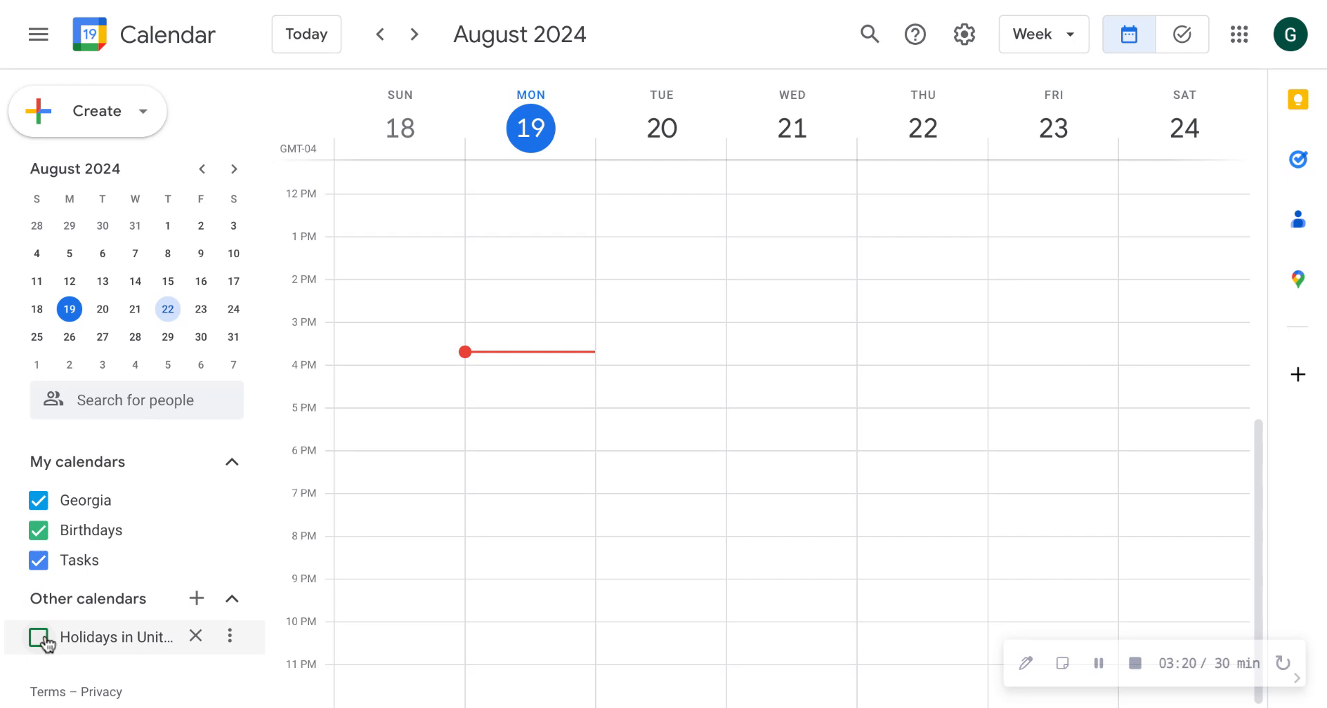
left_click(44, 638)
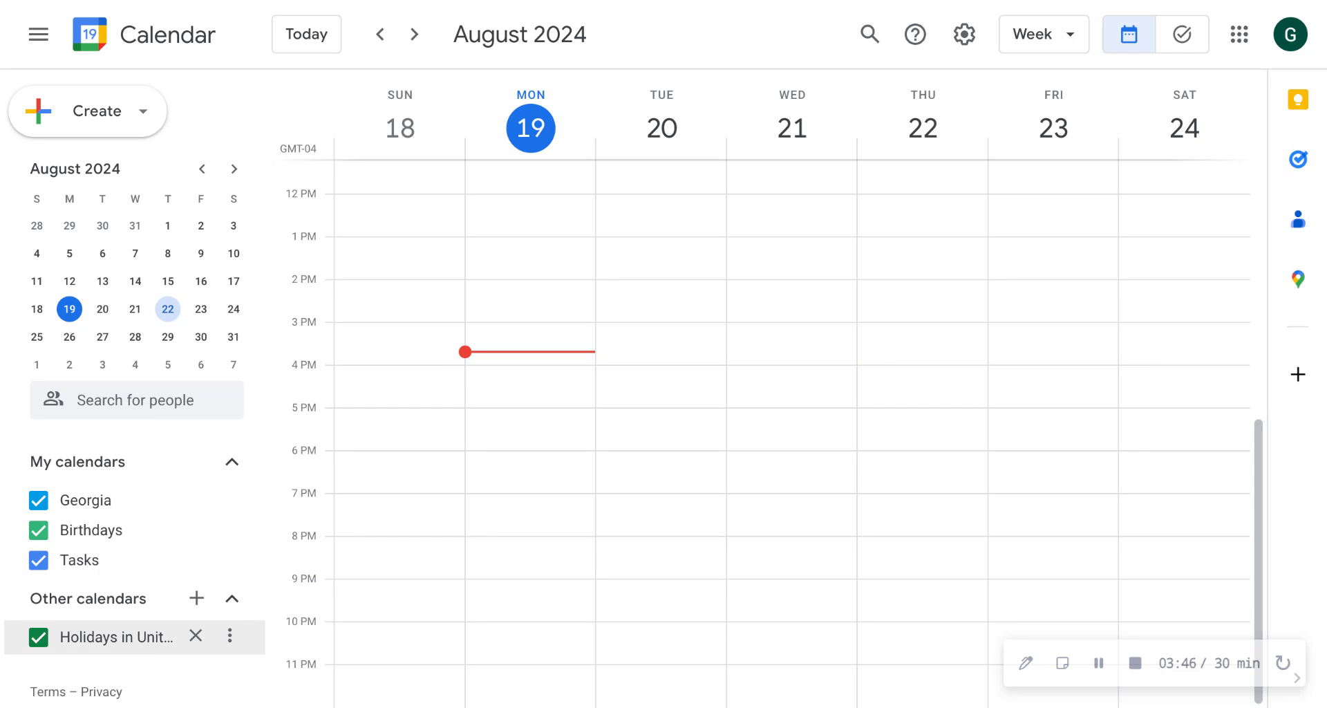
- Start a new calendar event titled "Eat breakfast and prepare lunches"
left_click(624, 346)
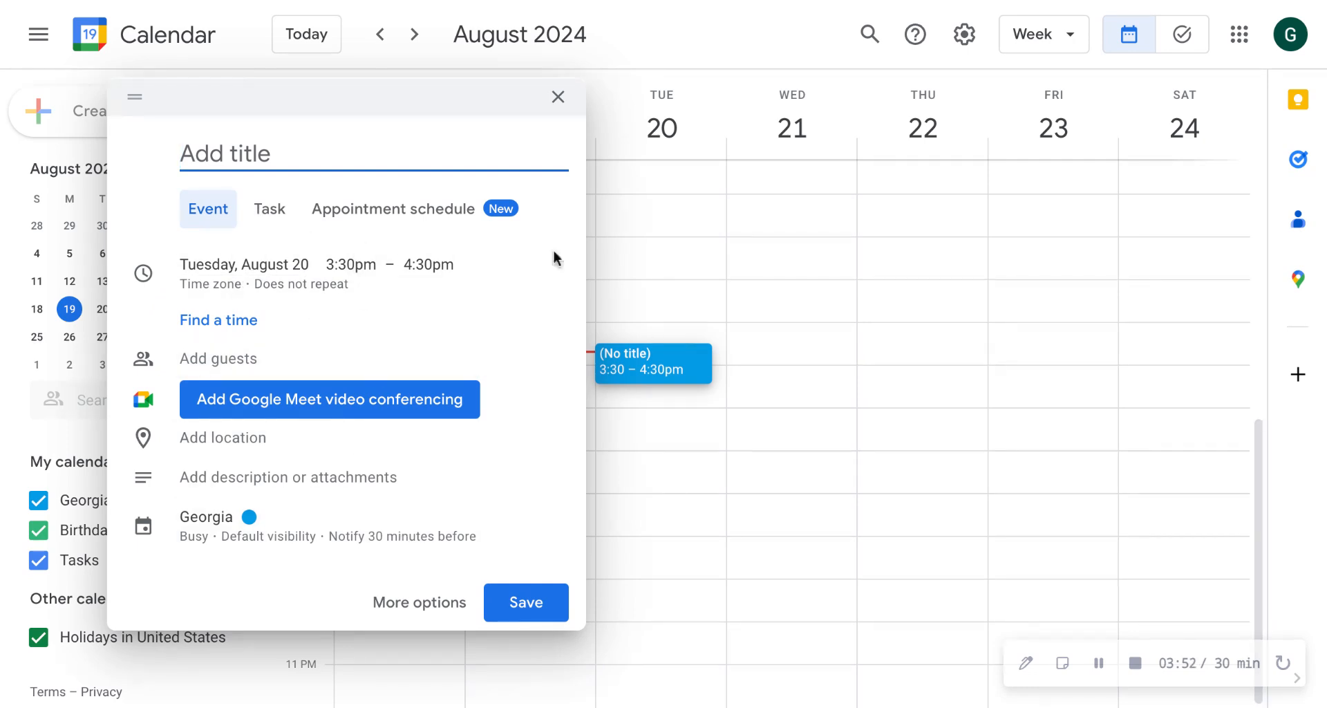
left_click(558, 98)
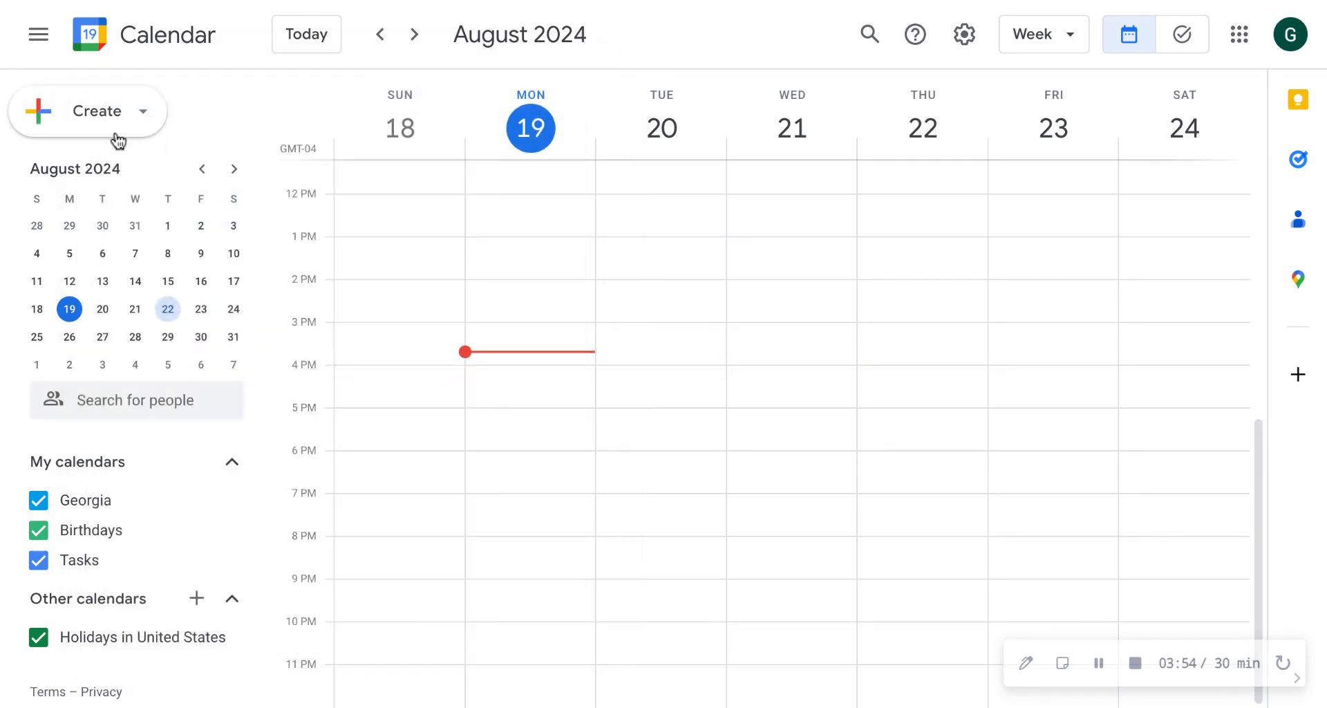
left_click(145, 123)
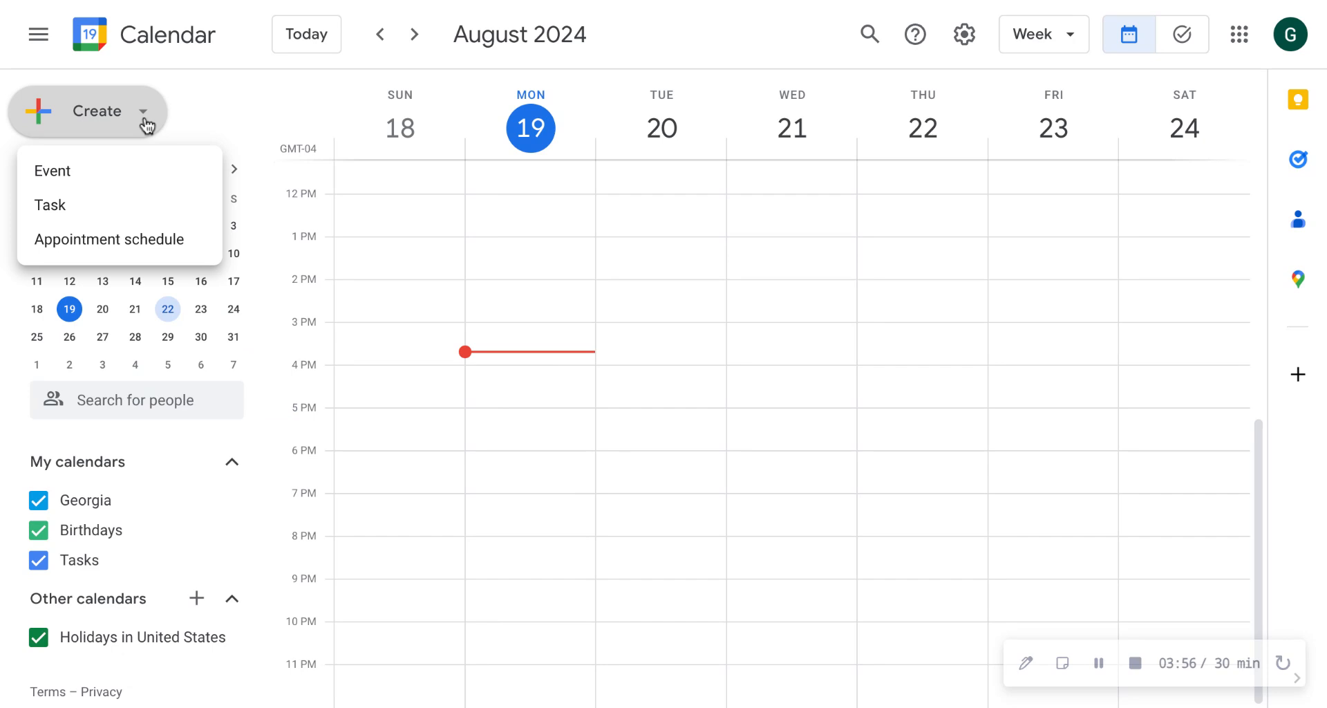
left_click(90, 172)
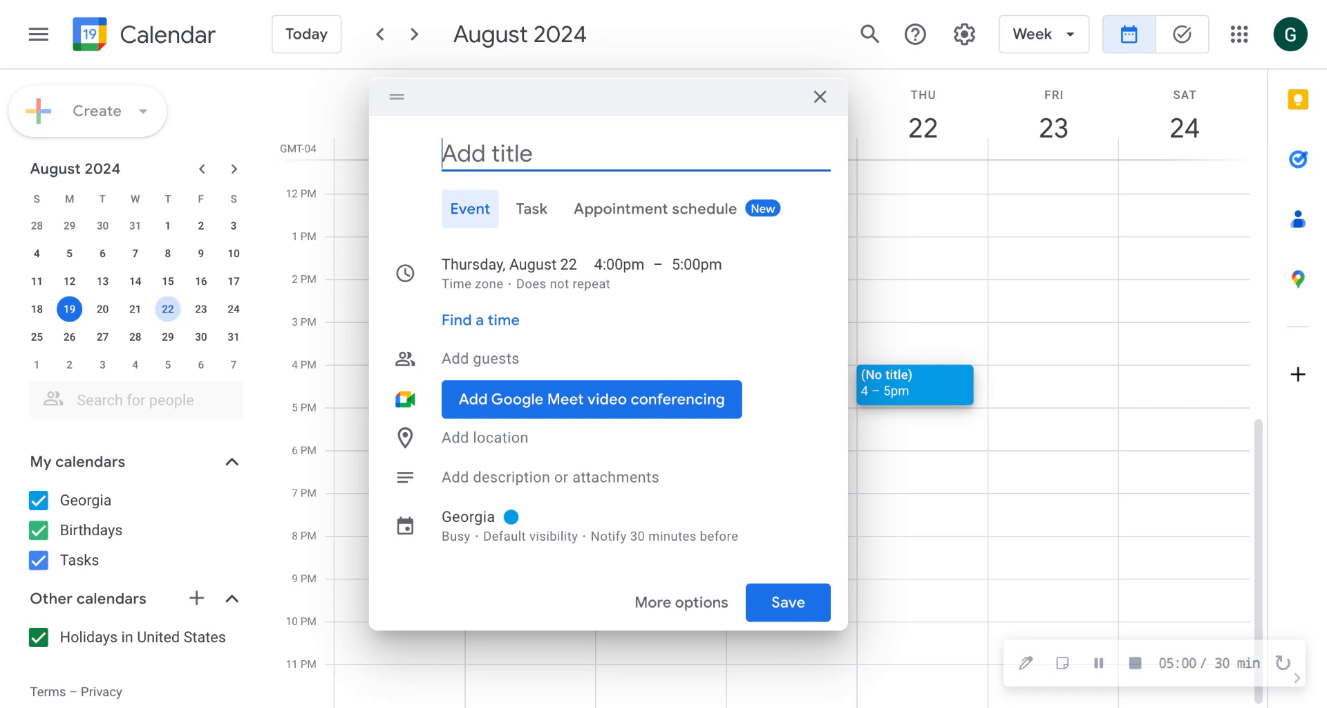
type("Eat bre")
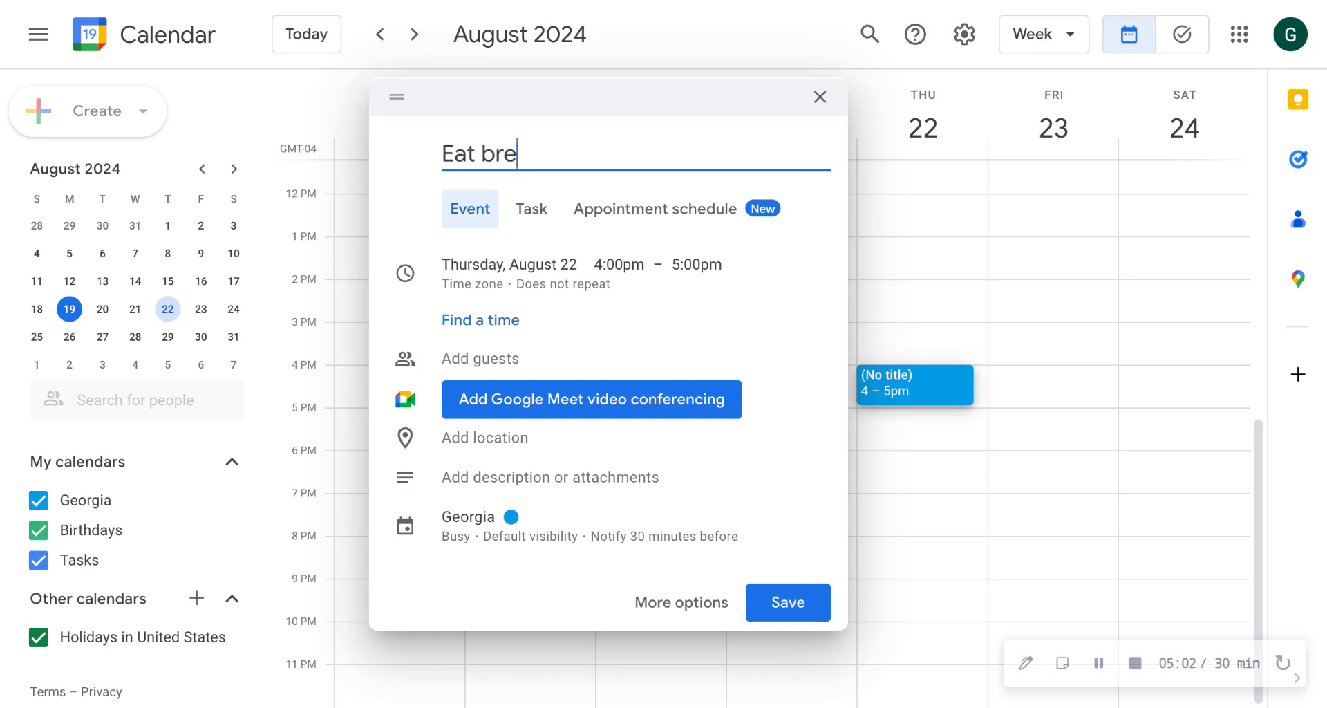
type("akfast and pre")
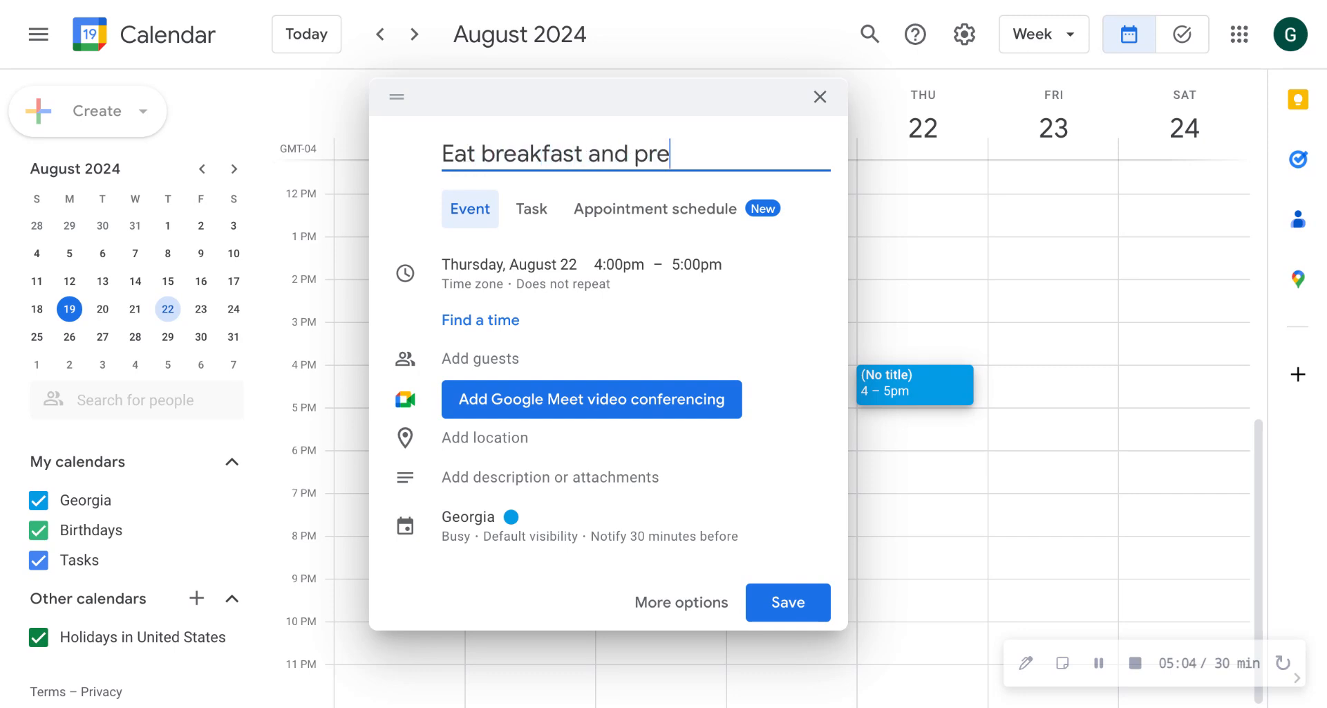
type("pare lunches")
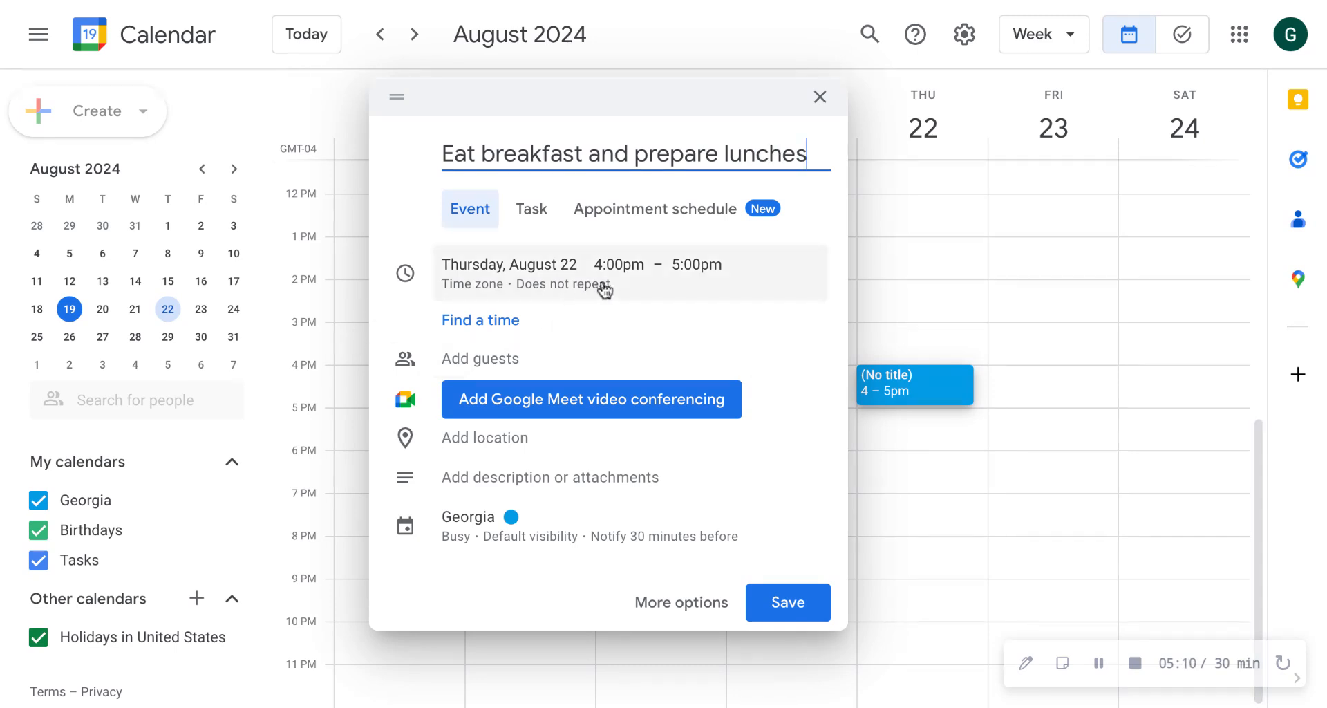
- Set the event's date to Monday, August 19 and its start time to 6:30am
left_click(540, 274)
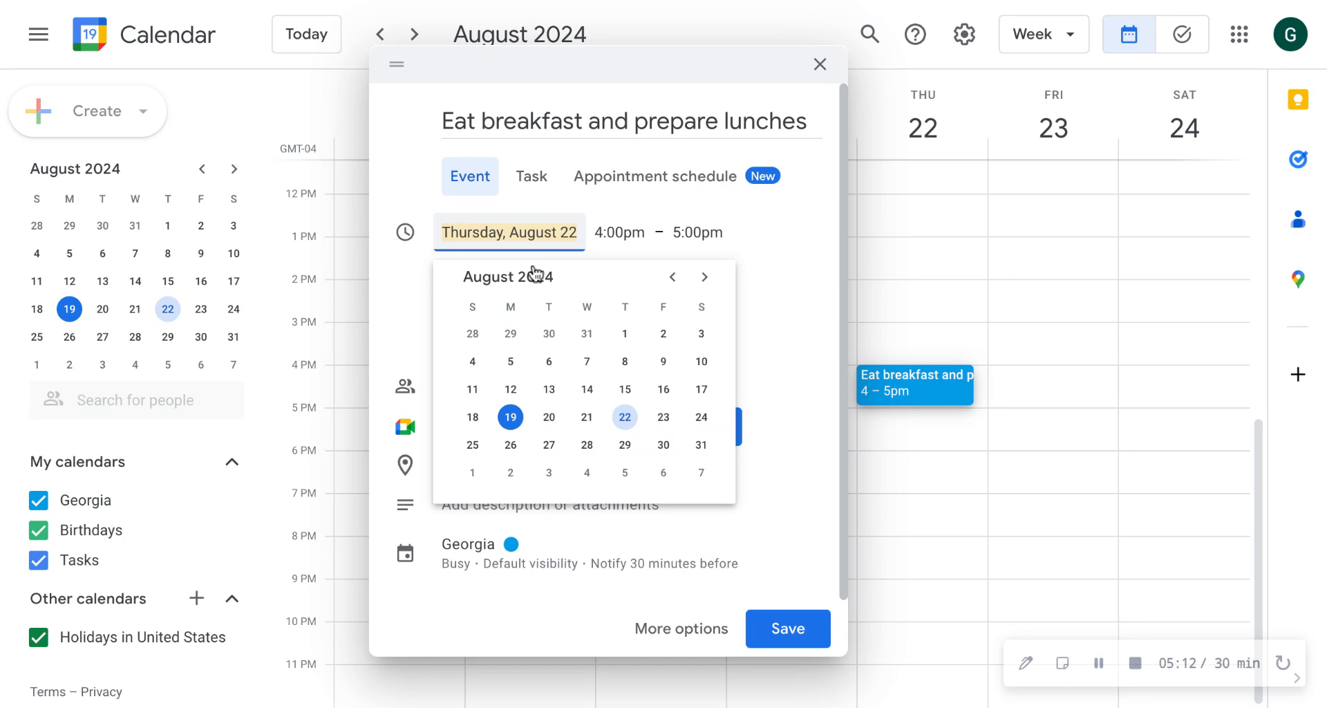
left_click(511, 417)
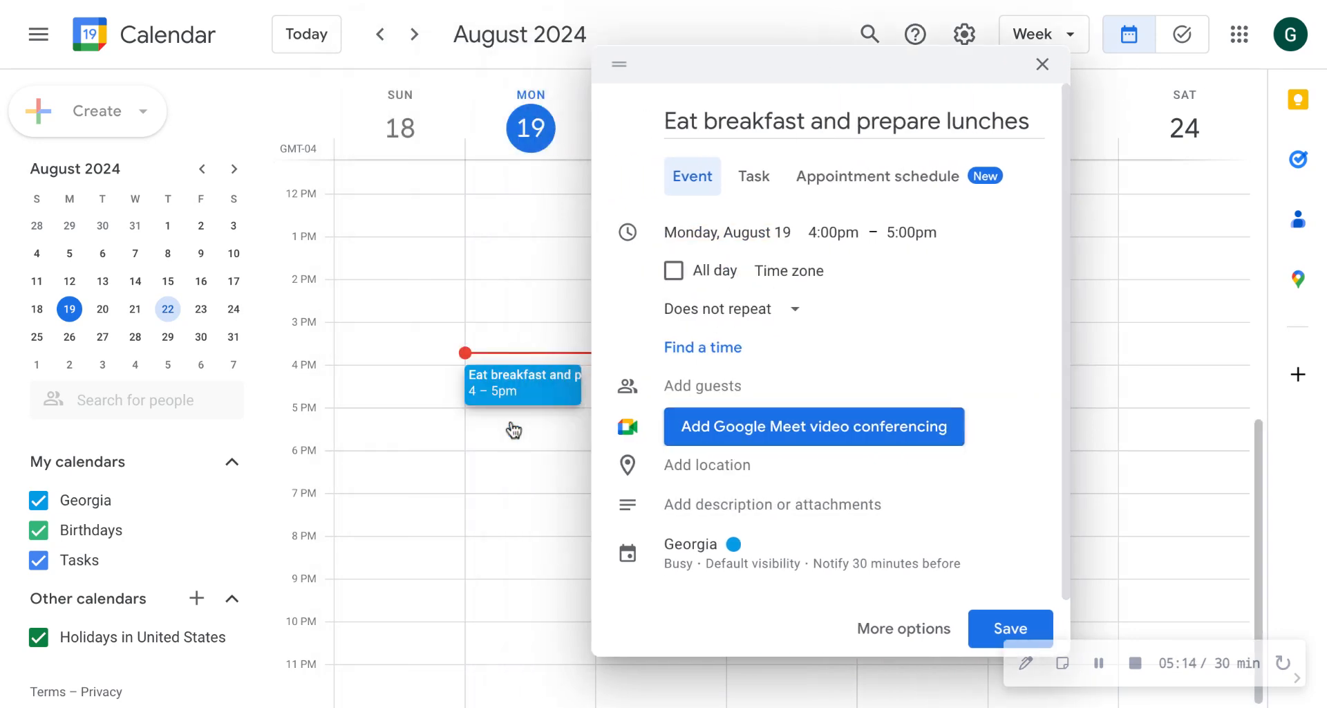
left_click(849, 218)
scroll(863, 353, "up", 10)
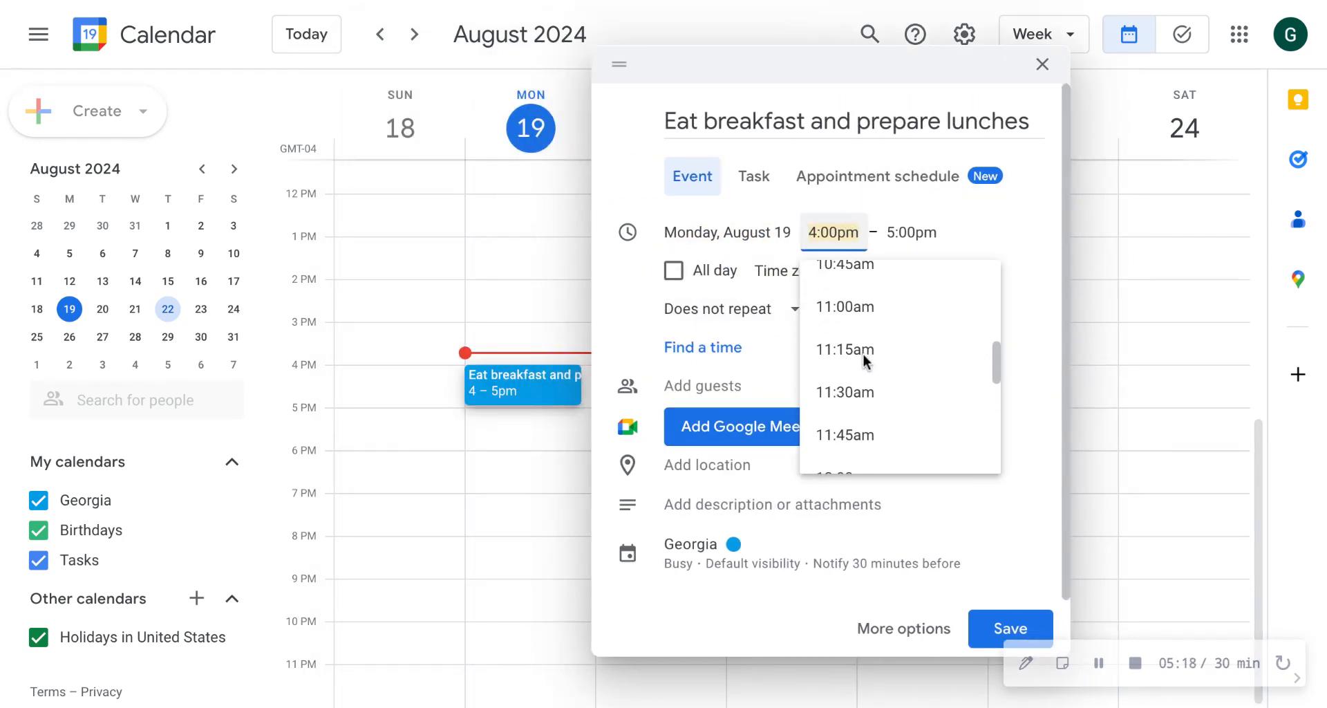
scroll(864, 354, "up", 8)
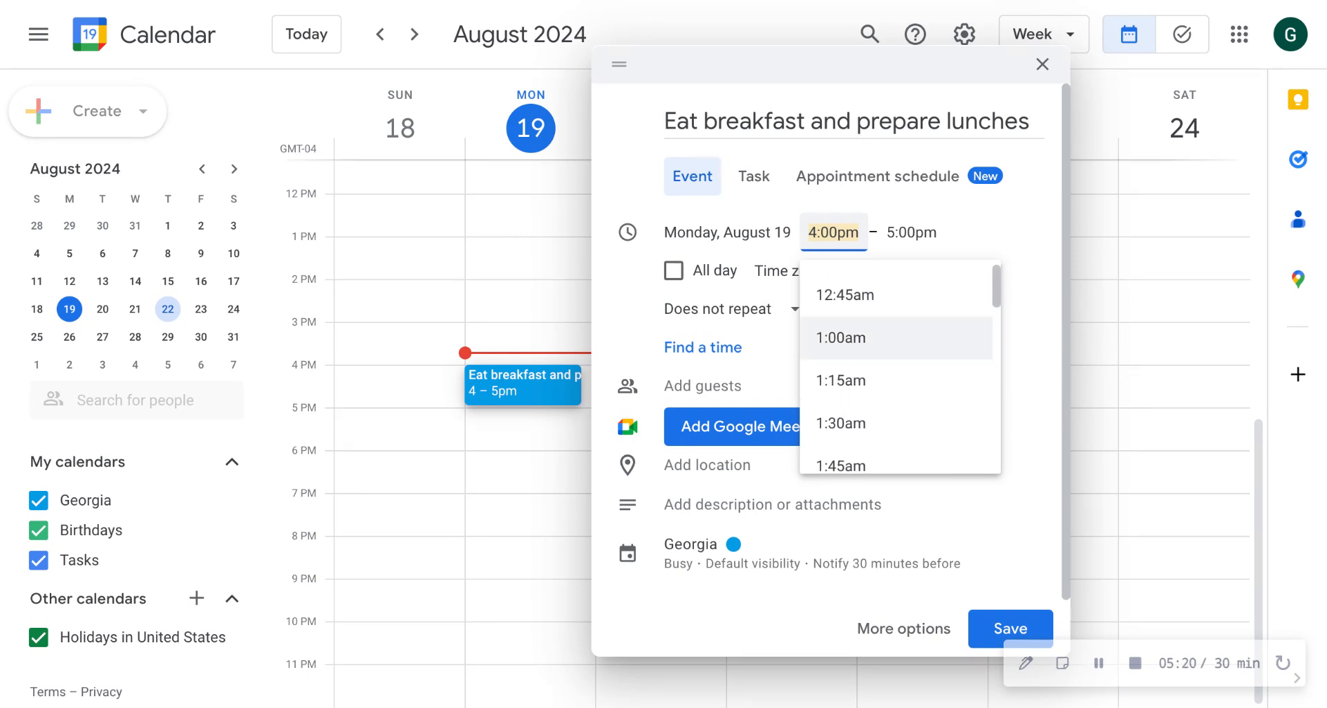
scroll(862, 352, "down", 6)
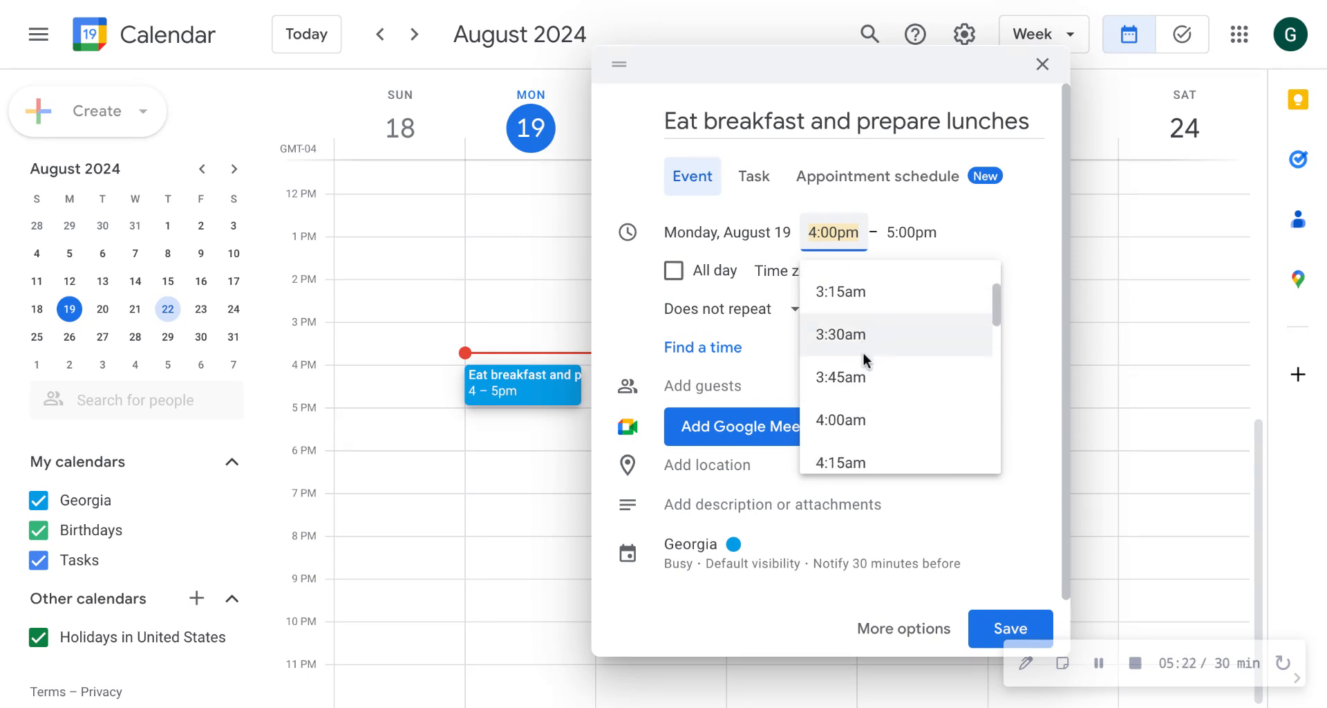
scroll(864, 354, "down", 4)
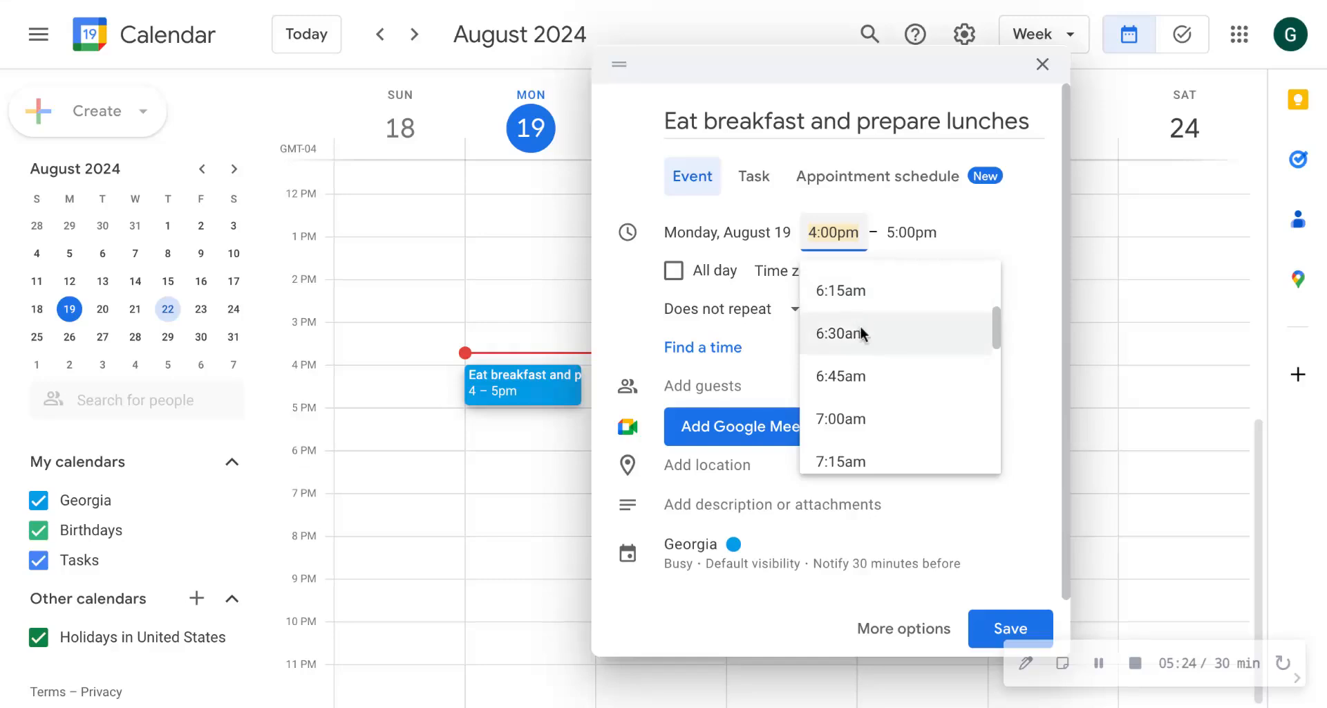
left_click(860, 334)
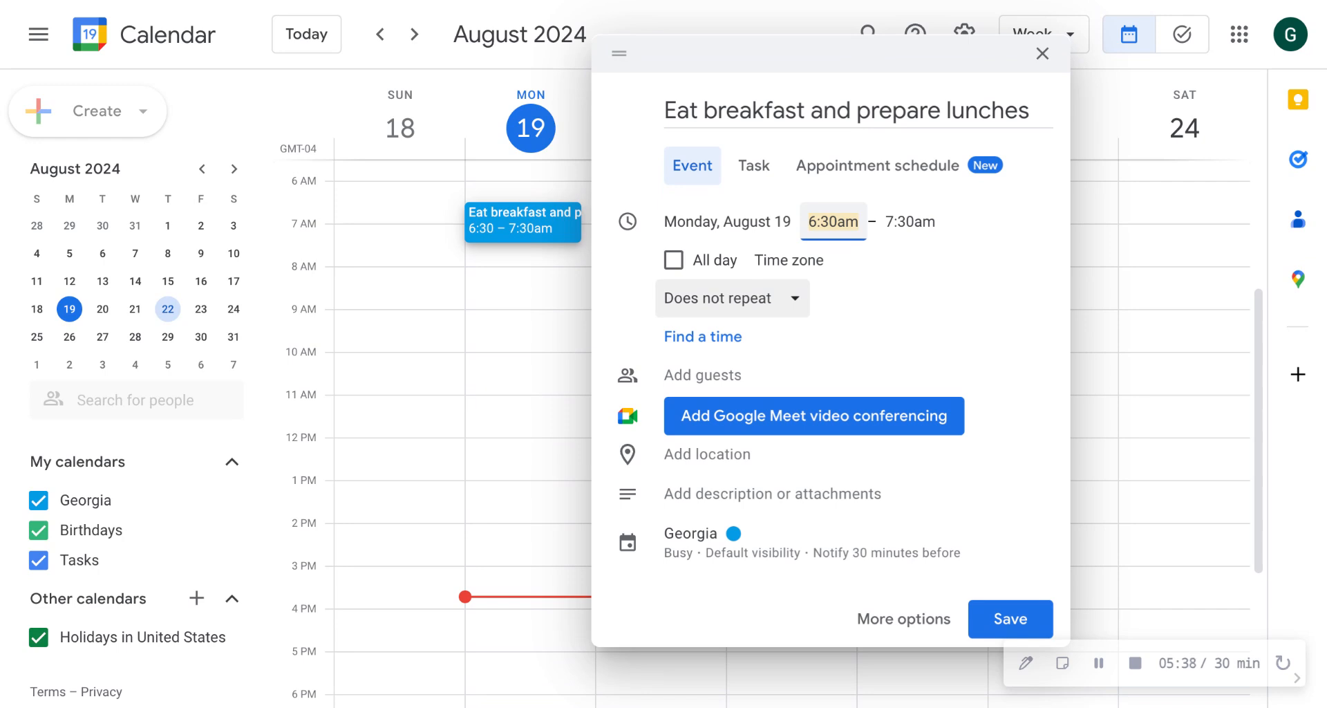
- Make the event repeat every weekday (Monday to Friday) and save it
left_click(775, 305)
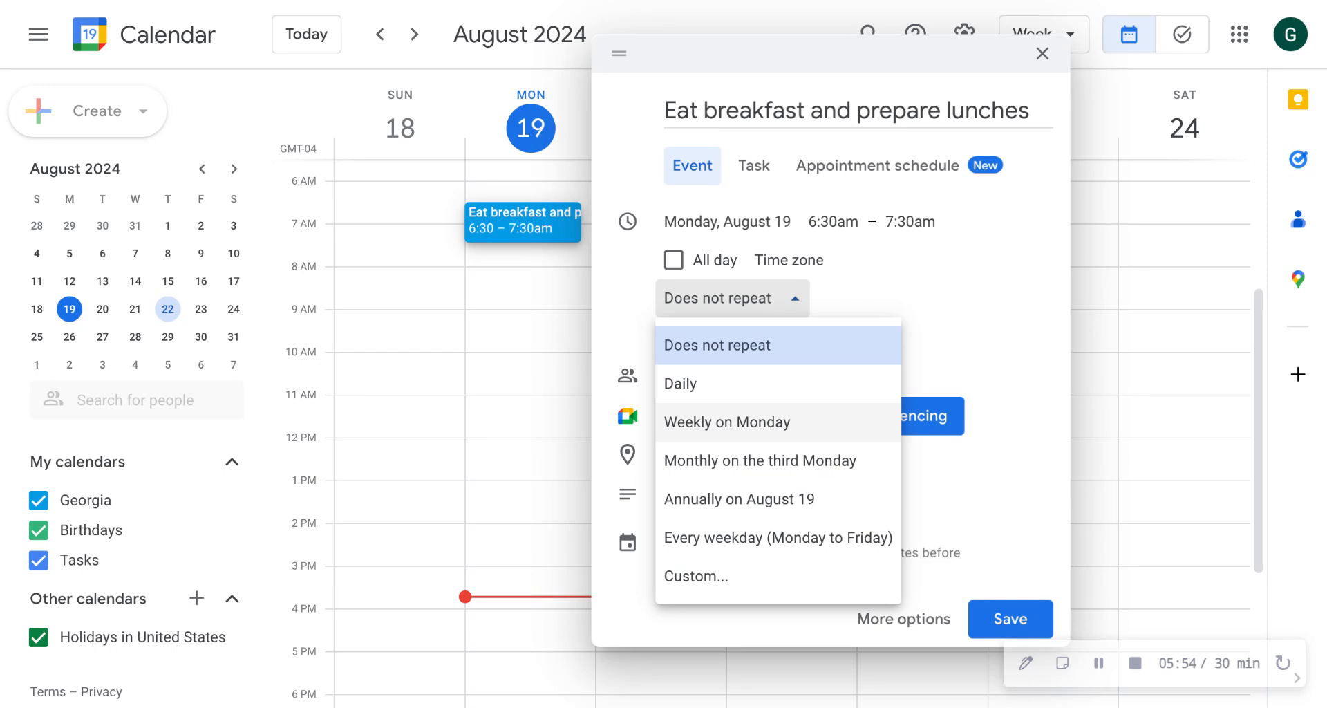
left_click(714, 539)
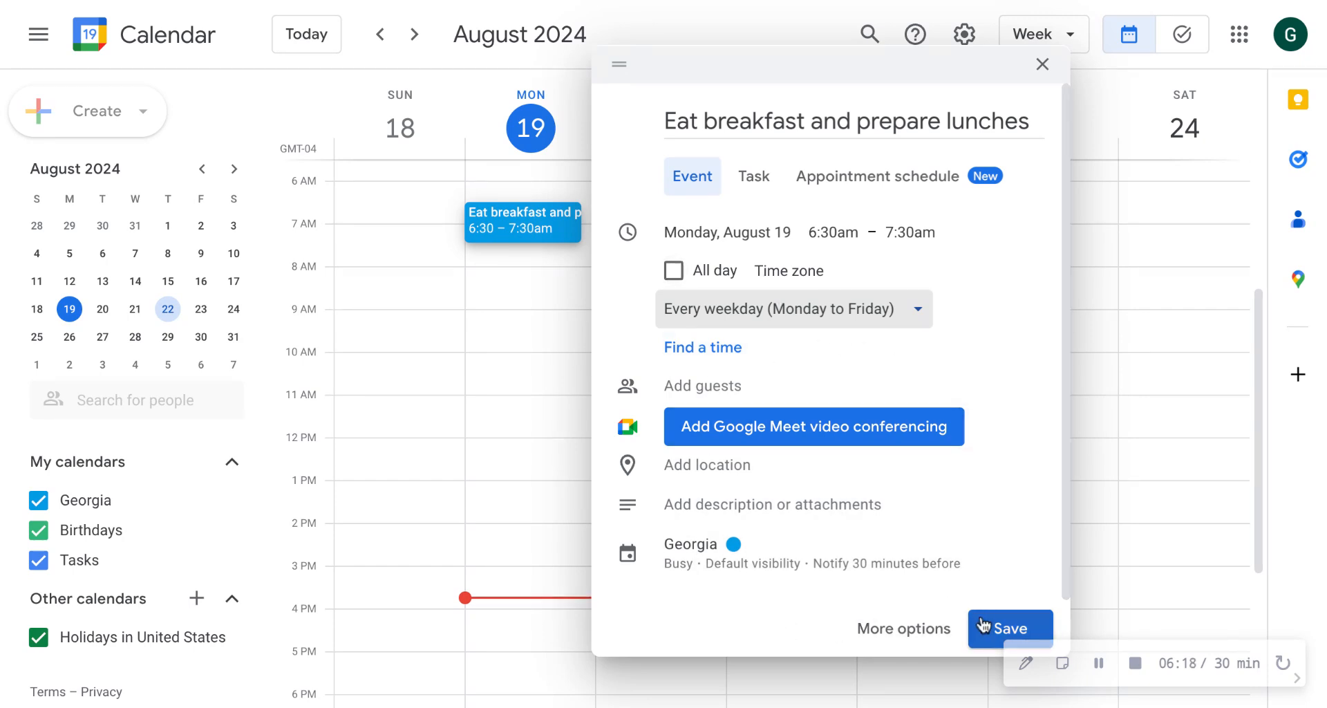
left_click(1004, 629)
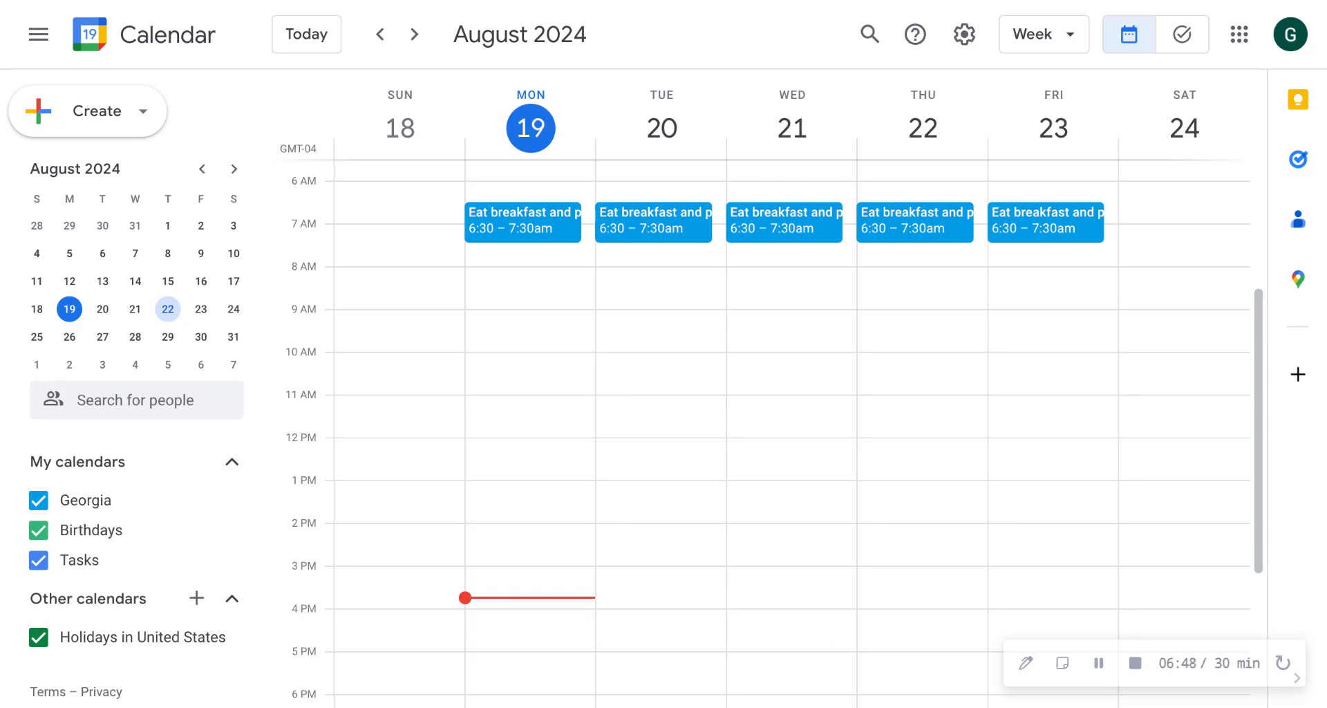
- Inspect the details of Monday's breakfast event and view its recurrences in Month view through September 2024
left_click(570, 228)
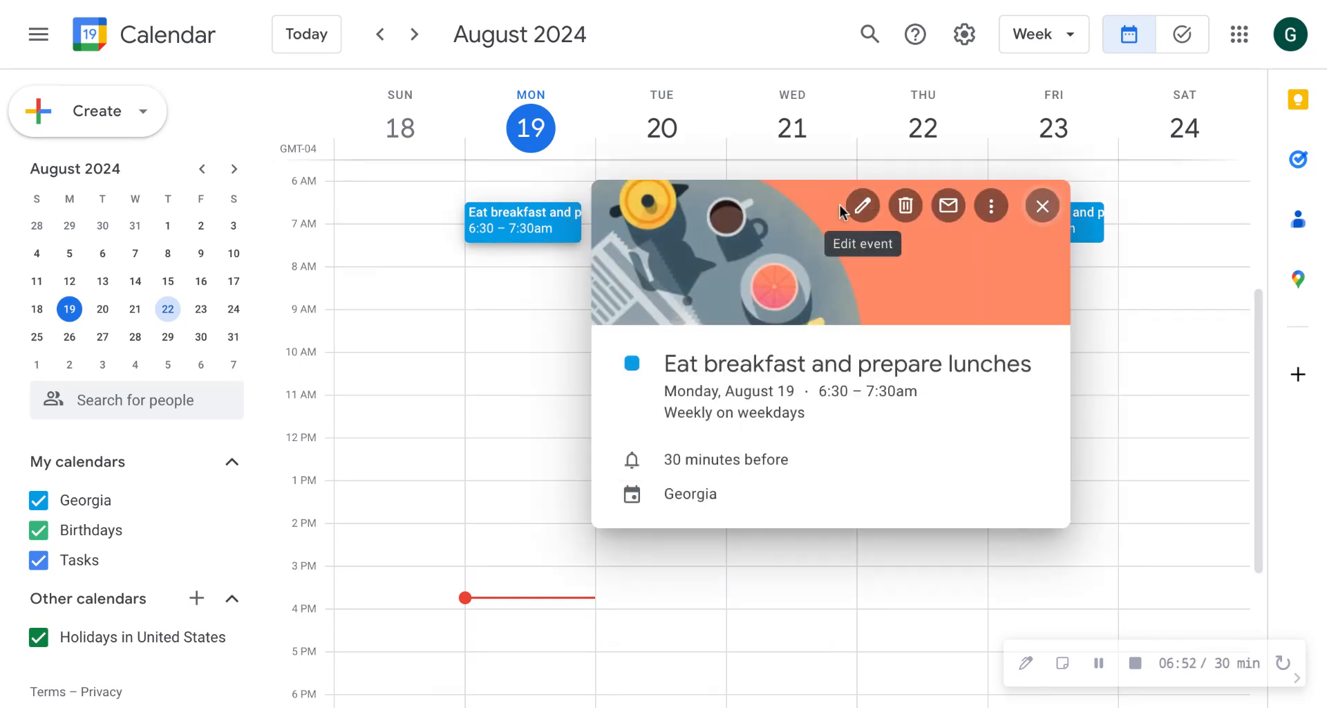
left_click(542, 264)
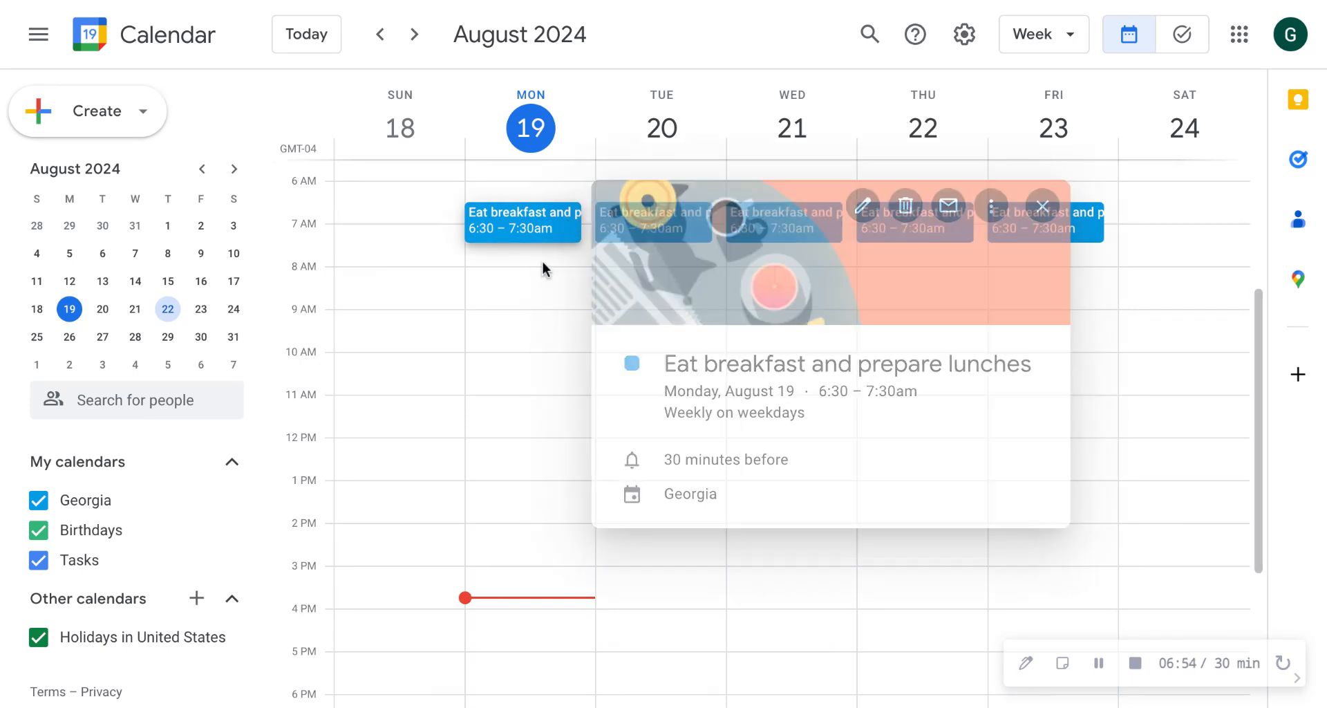
left_click(1040, 45)
left_click(1060, 165)
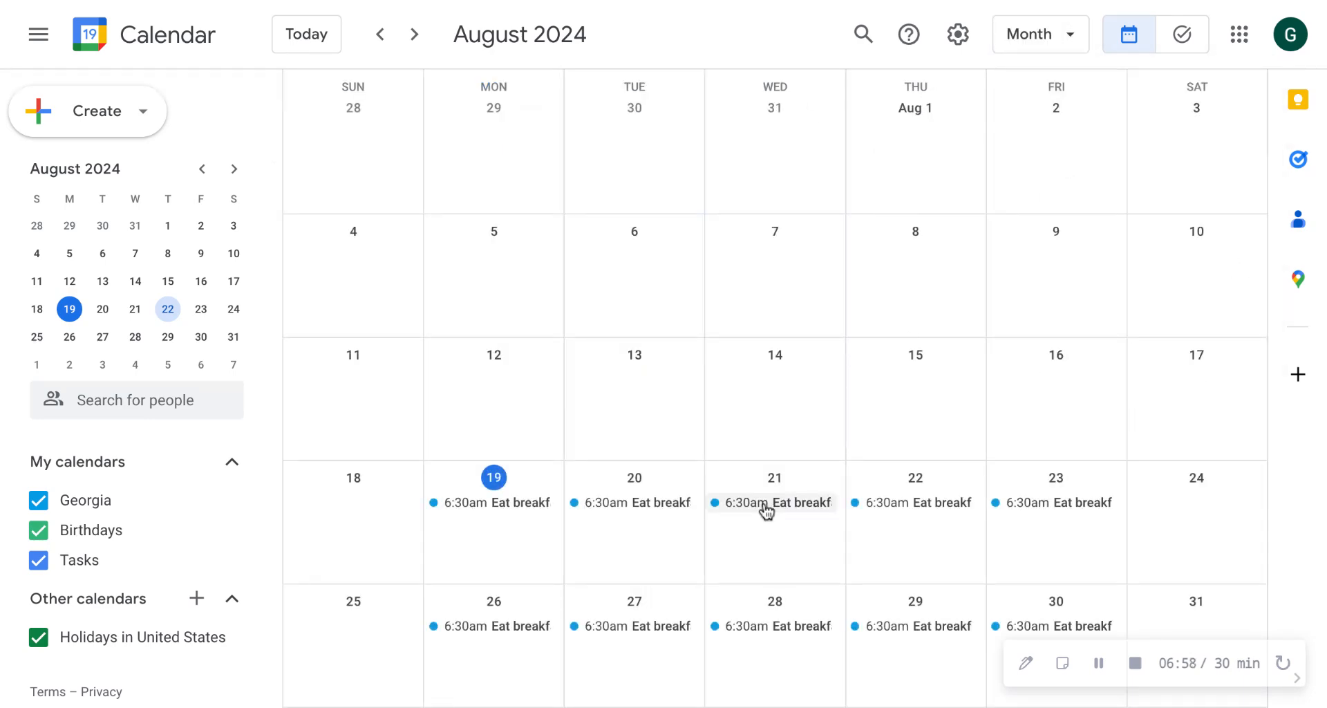
key("n")
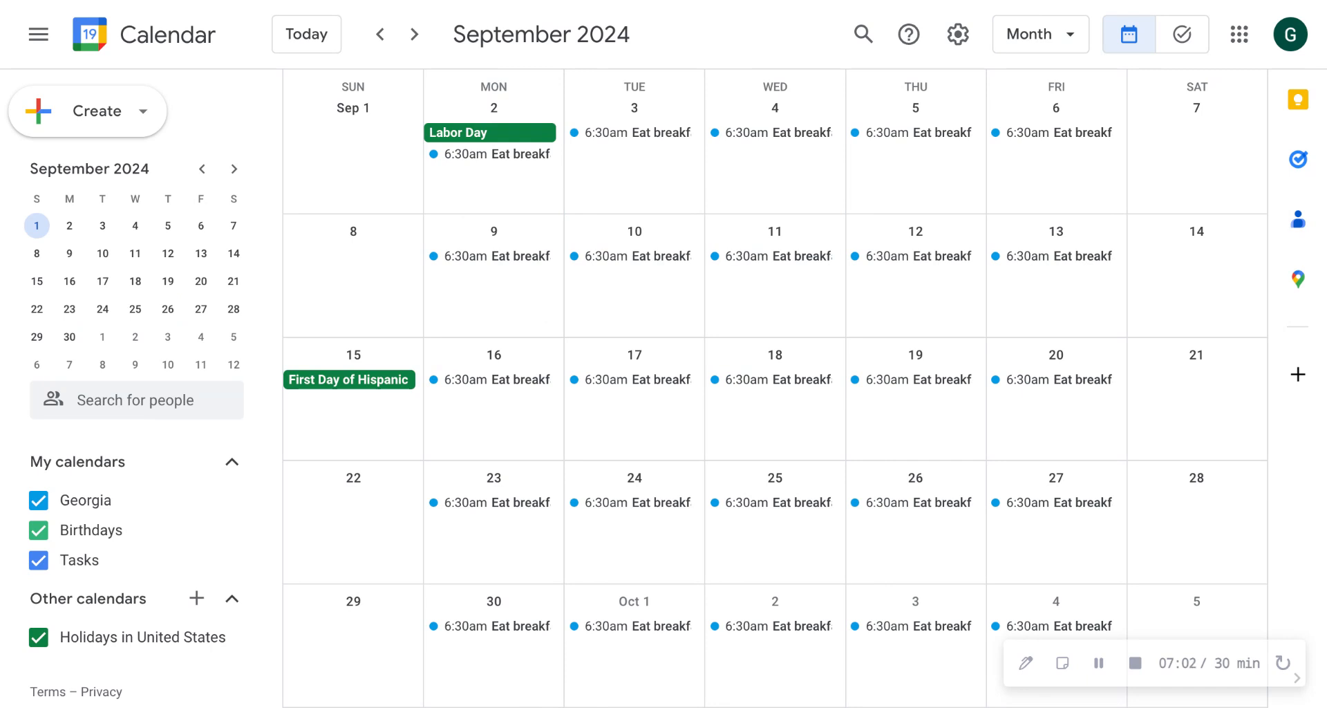
- Switch the calendar to Week view and start a new event titled "Teaching"
left_click(1014, 40)
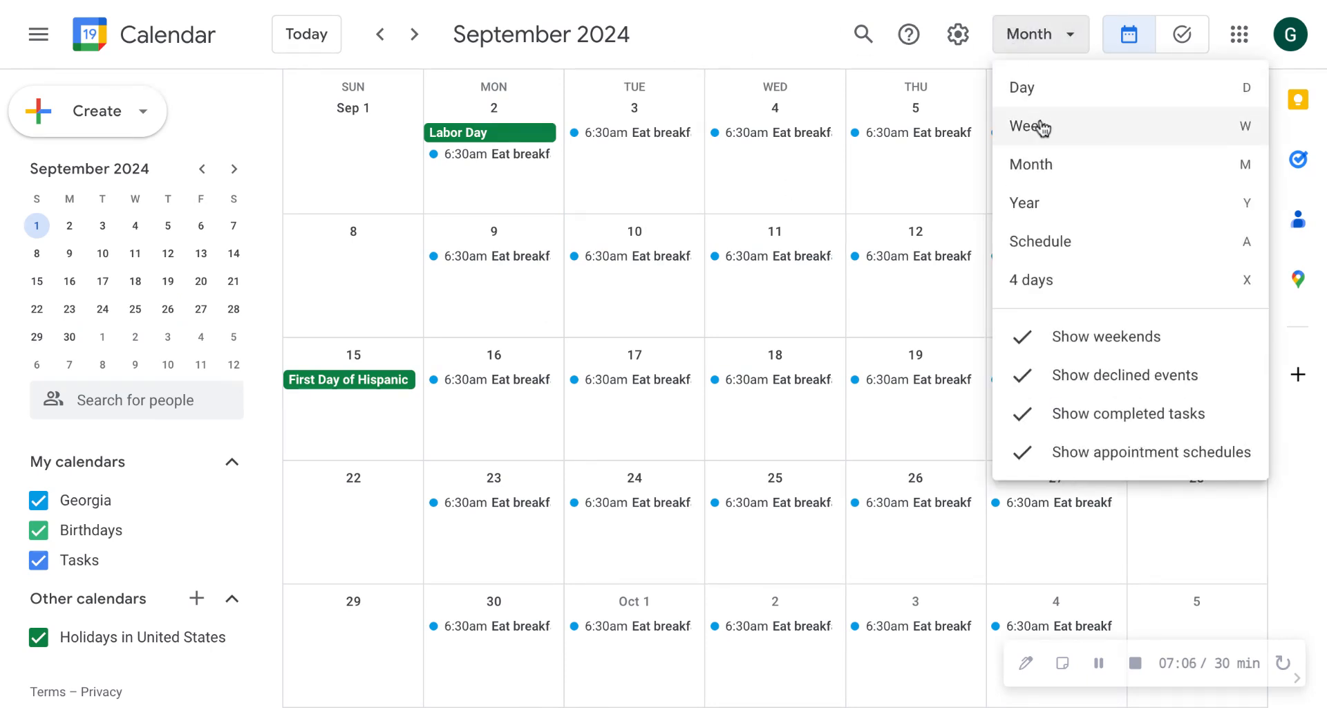
left_click(1040, 127)
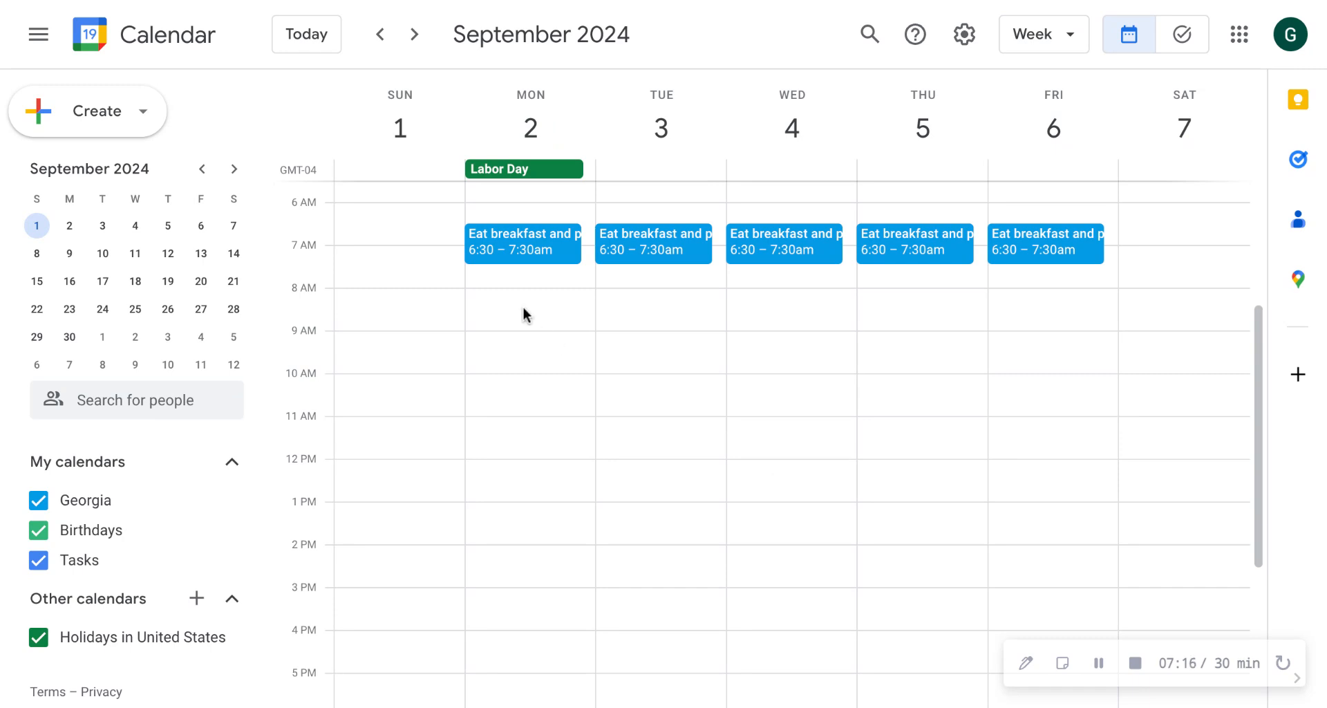
left_click(32, 119)
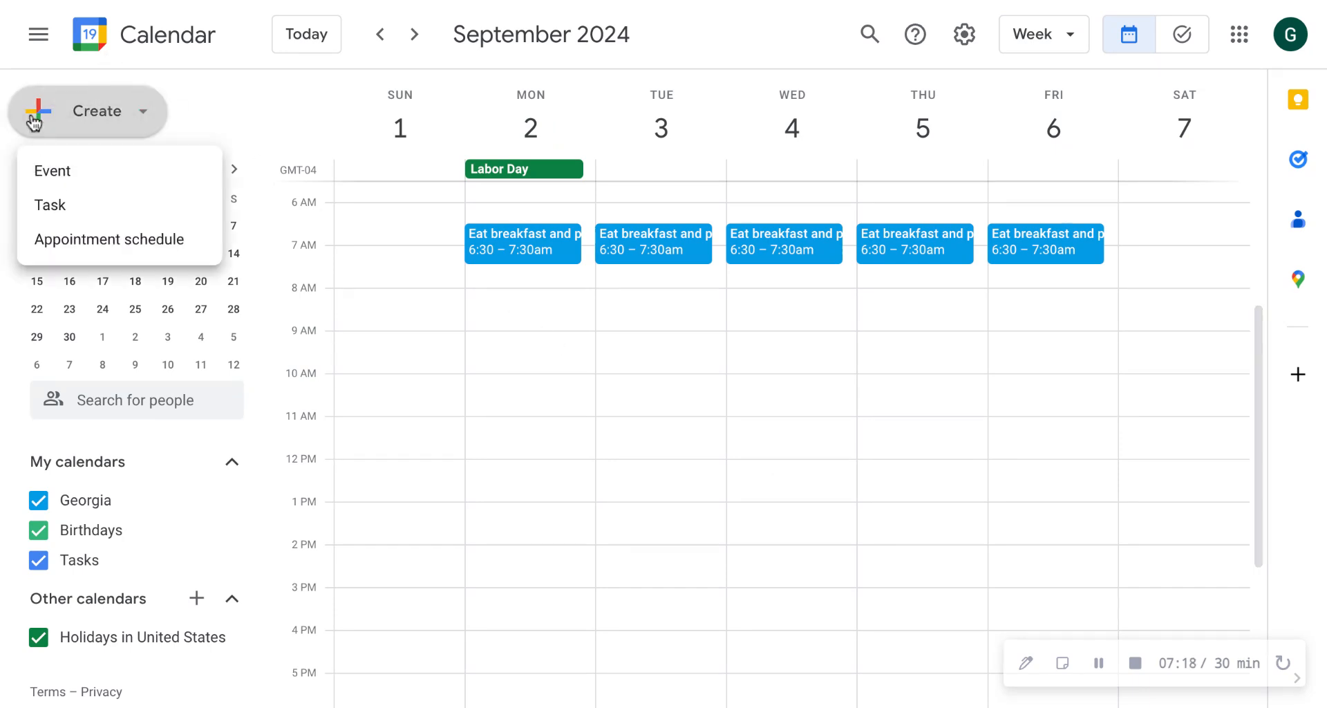
left_click(66, 174)
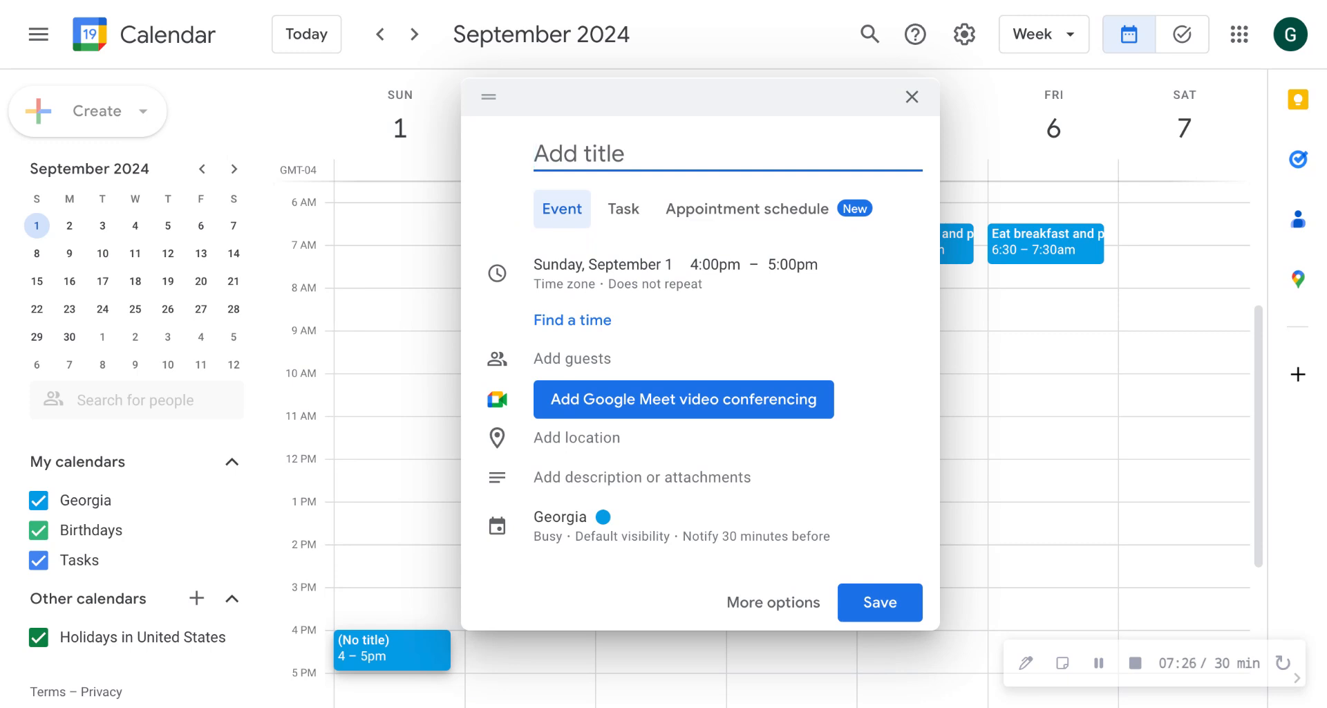
type("Teachi")
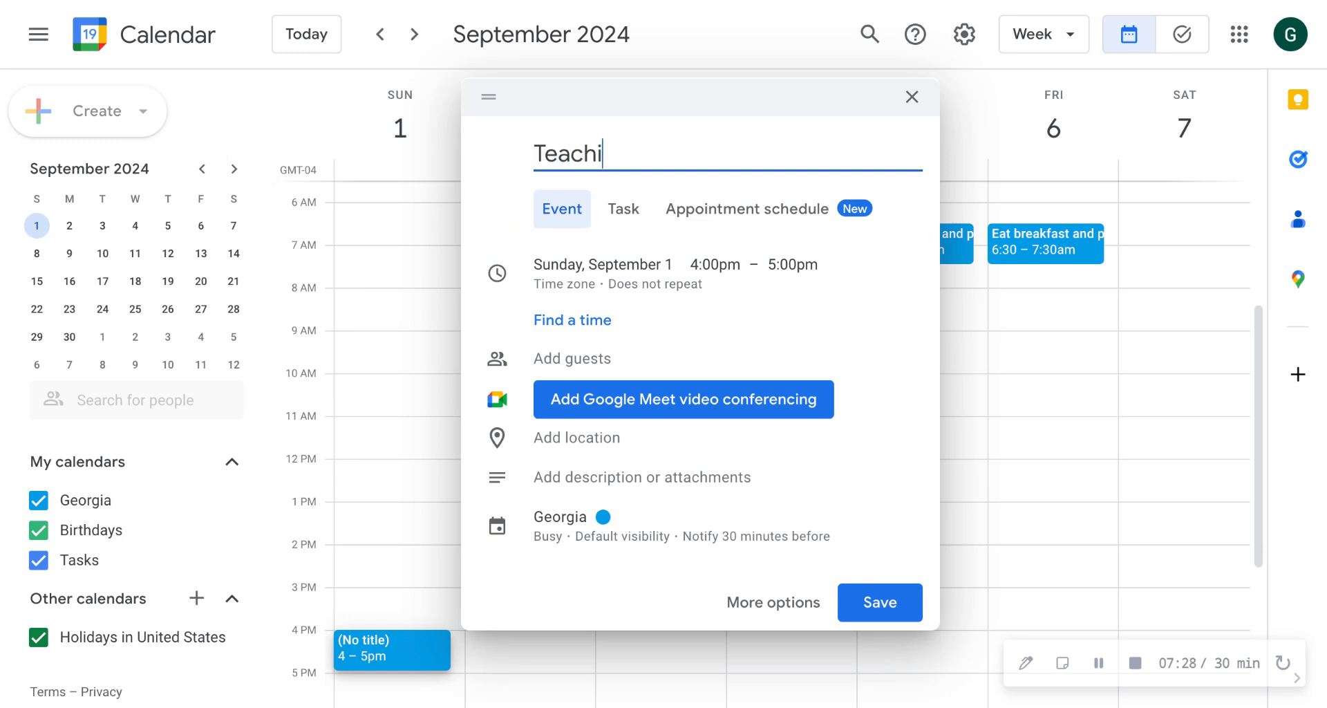
type("ng")
- Set the Teaching event's date to Monday, August 19
left_click(637, 285)
left_click(575, 232)
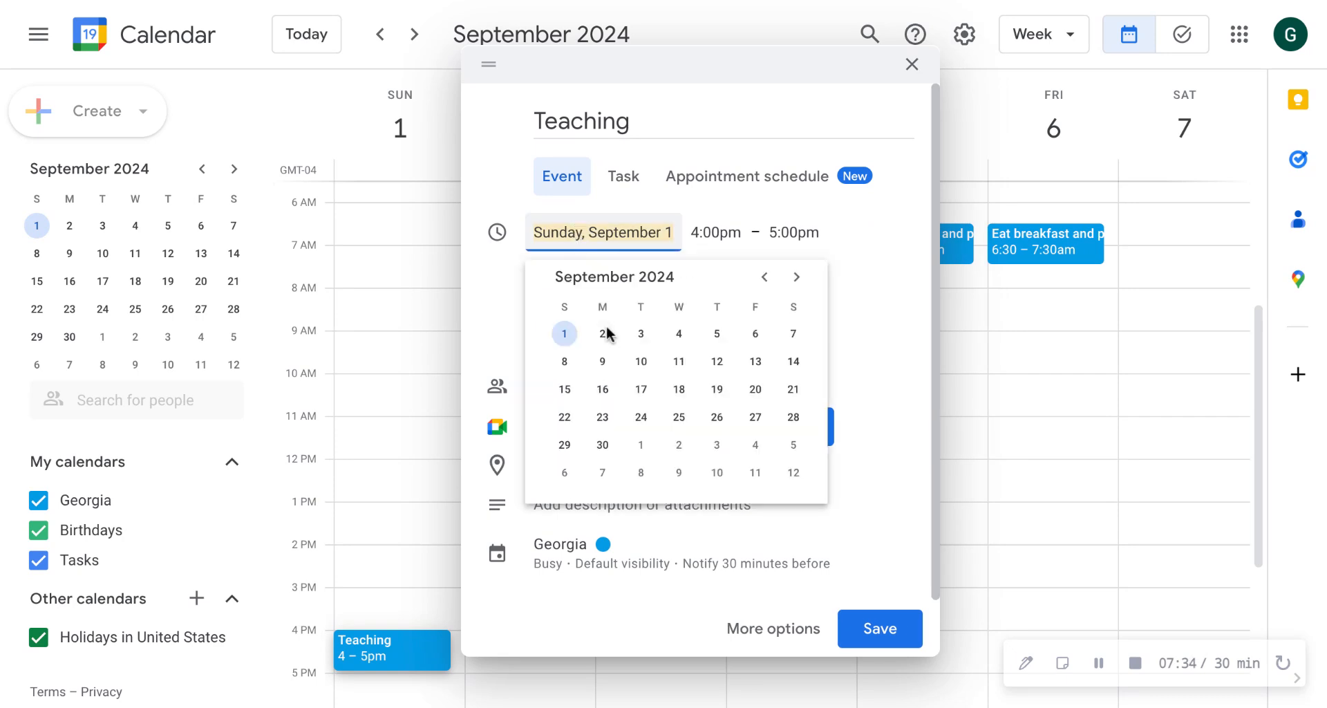
left_click(767, 279)
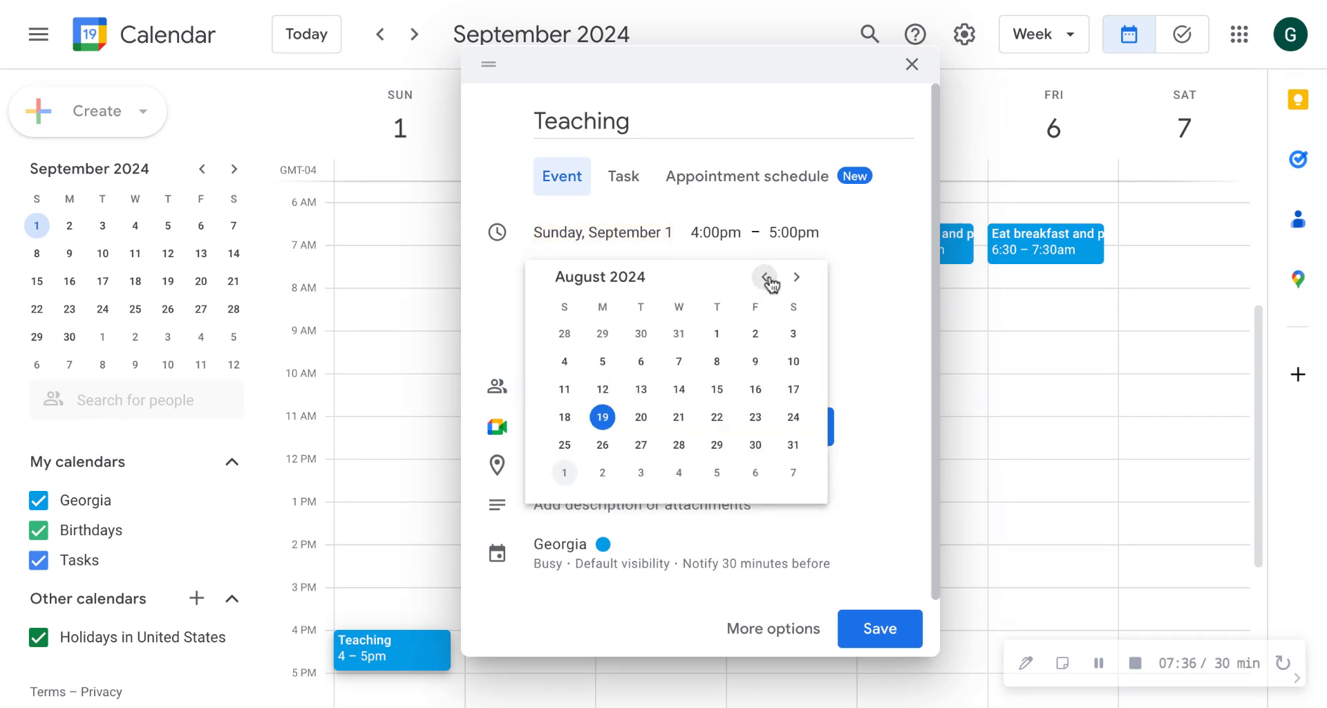
left_click(603, 417)
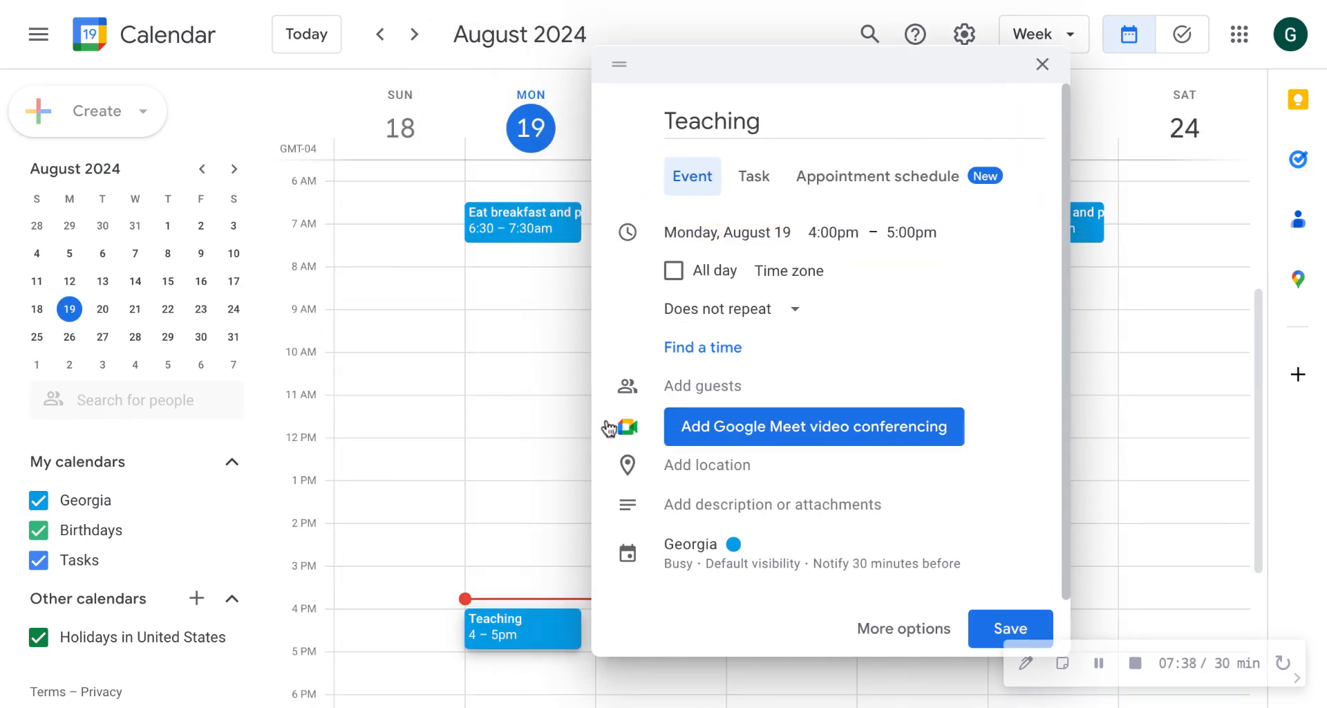
- Set the Teaching event's time from 8:00am to 3:30pm
left_click(832, 235)
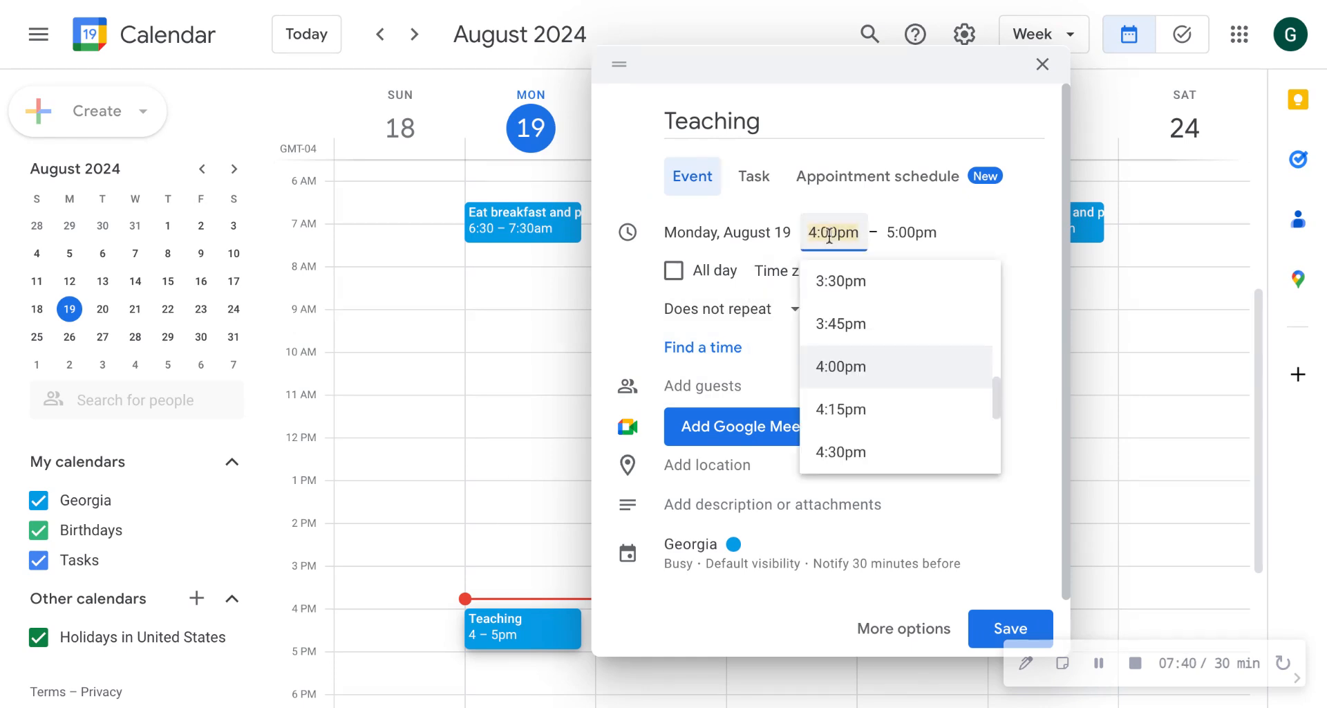
scroll(845, 393, "down", 1)
scroll(849, 384, "down", 5)
scroll(850, 385, "down", 2)
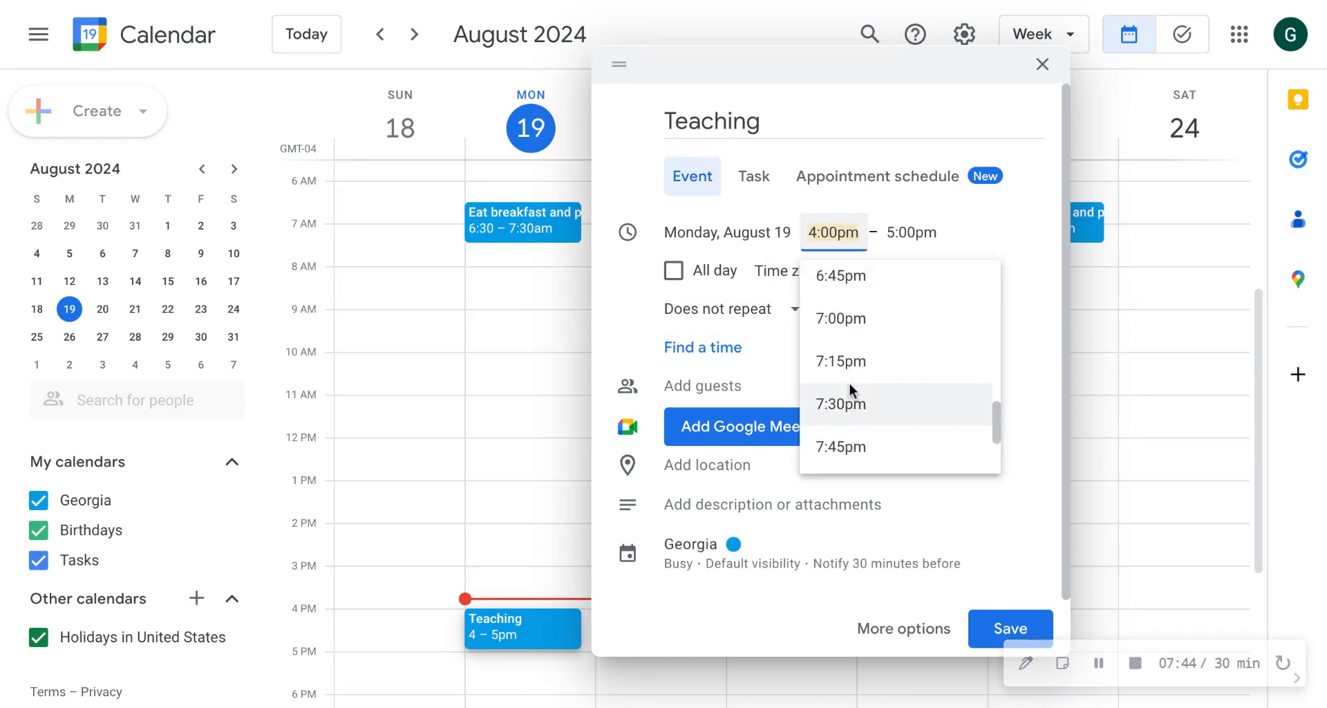
scroll(844, 400, "up", 20)
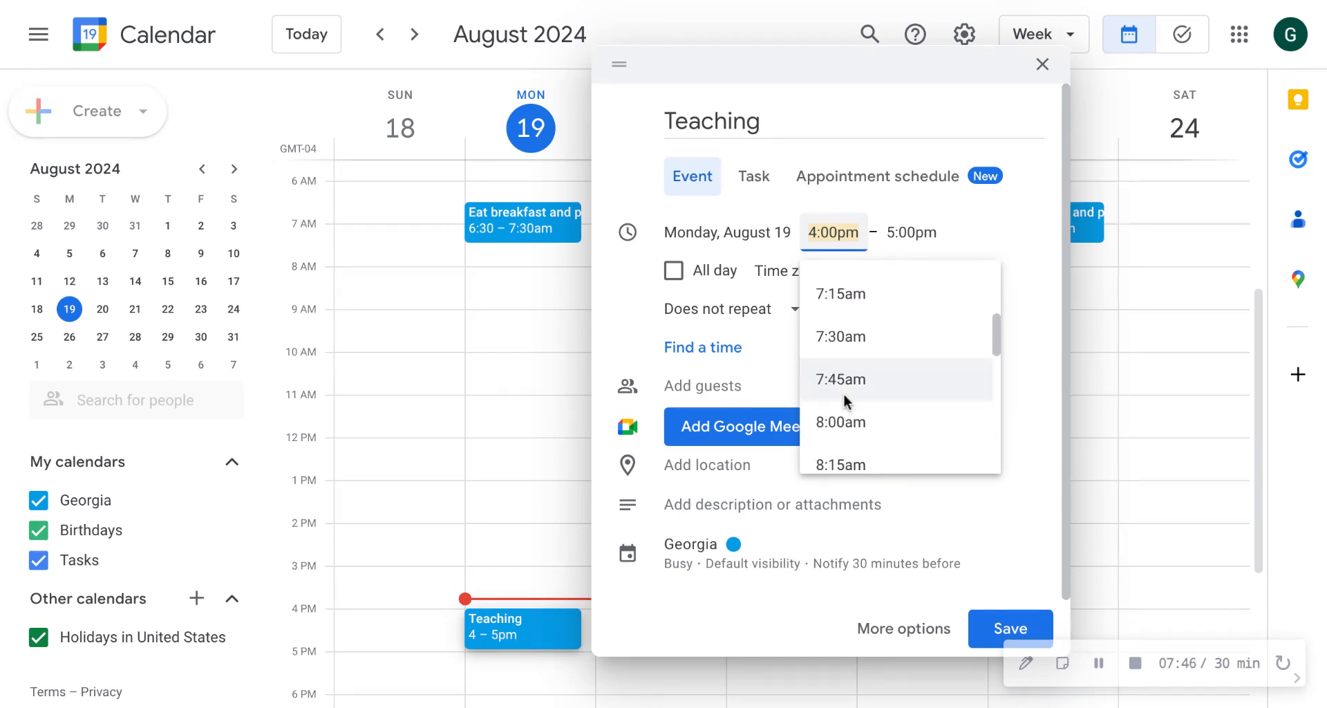
left_click(849, 421)
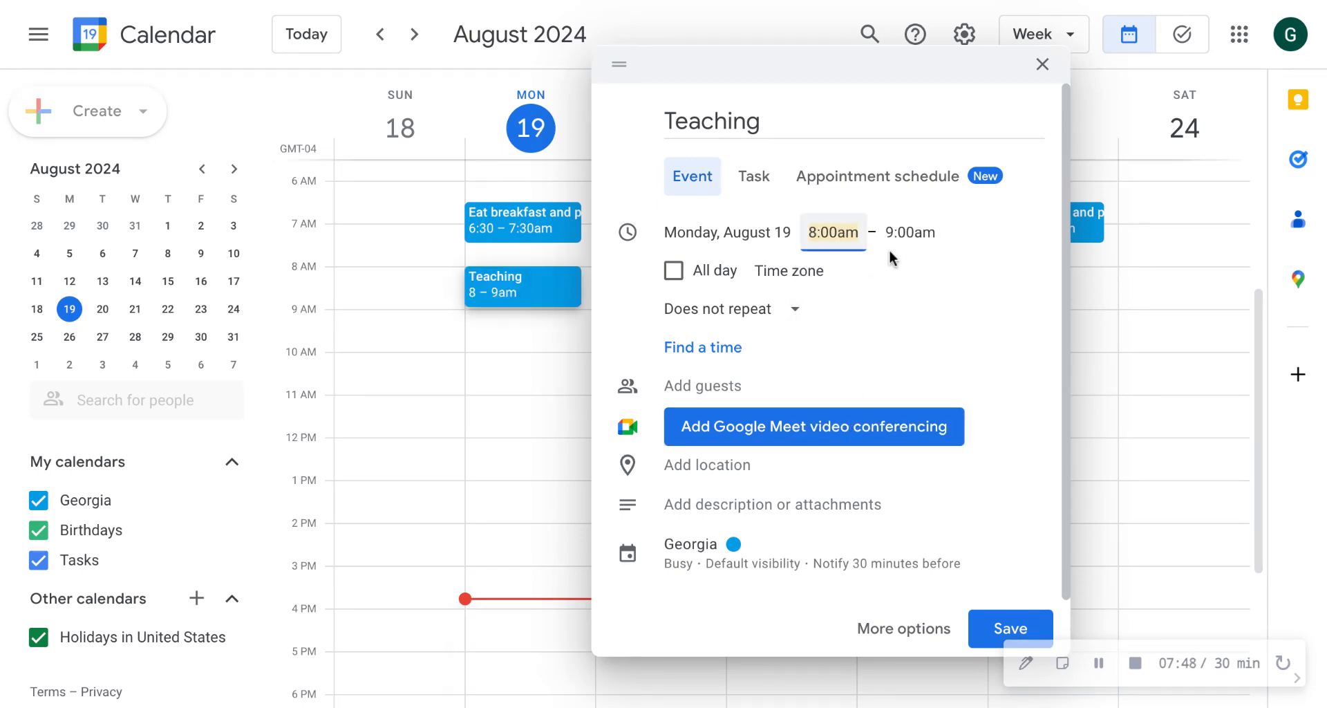
left_click(901, 230)
scroll(936, 401, "down", 10)
scroll(935, 401, "up", 2)
scroll(936, 406, "up", 3)
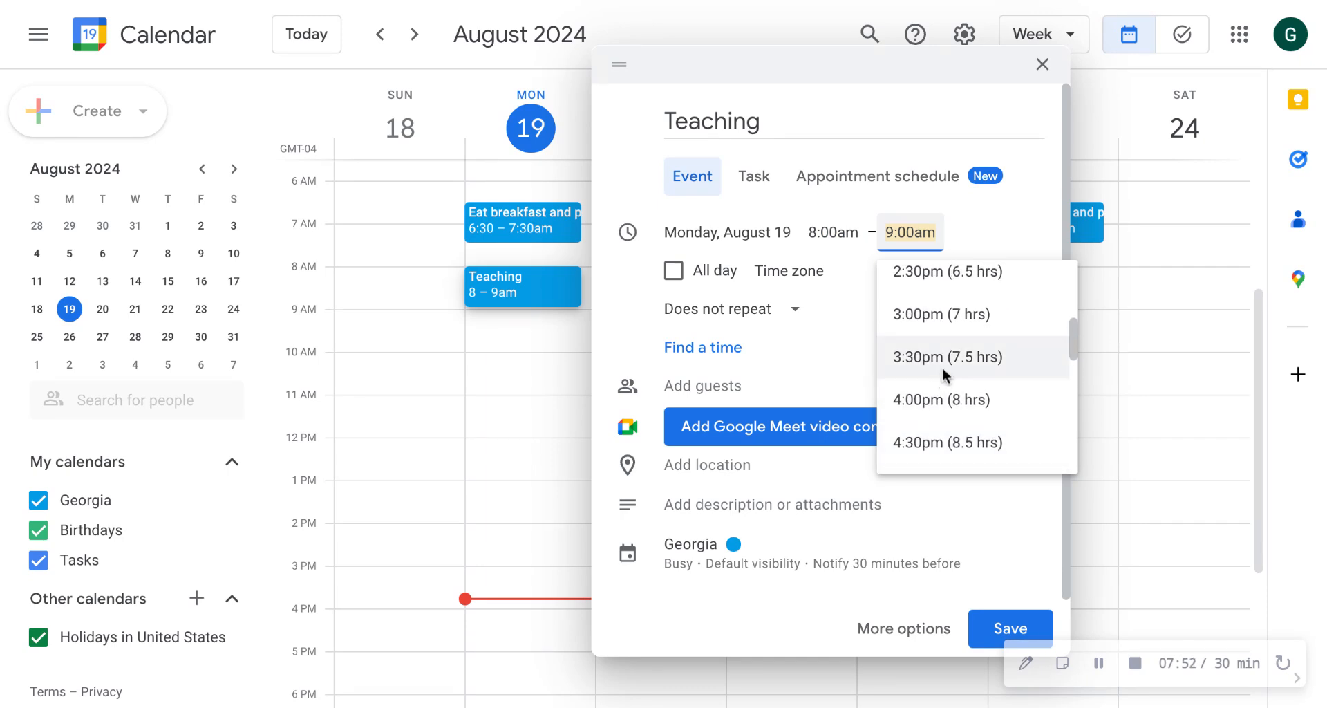
left_click(945, 356)
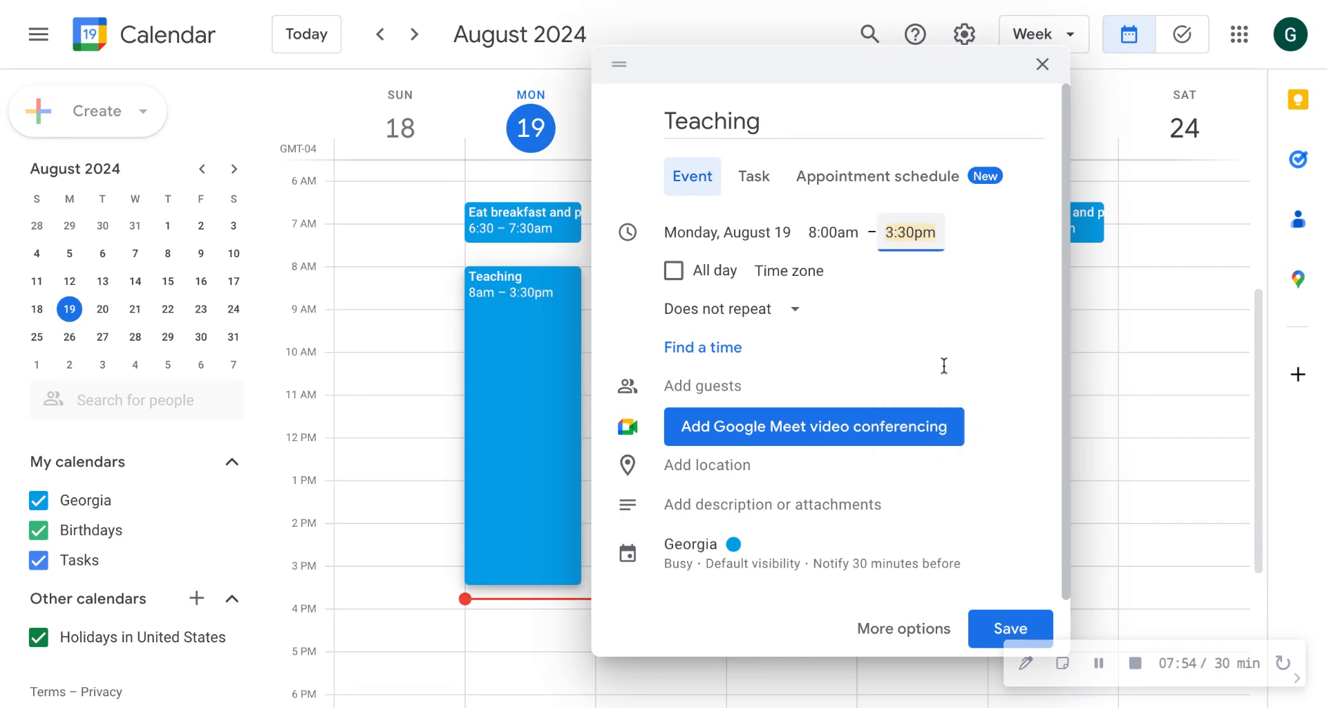
- Make the Teaching event repeat every weekday (Monday to Friday) and save it
left_click(747, 315)
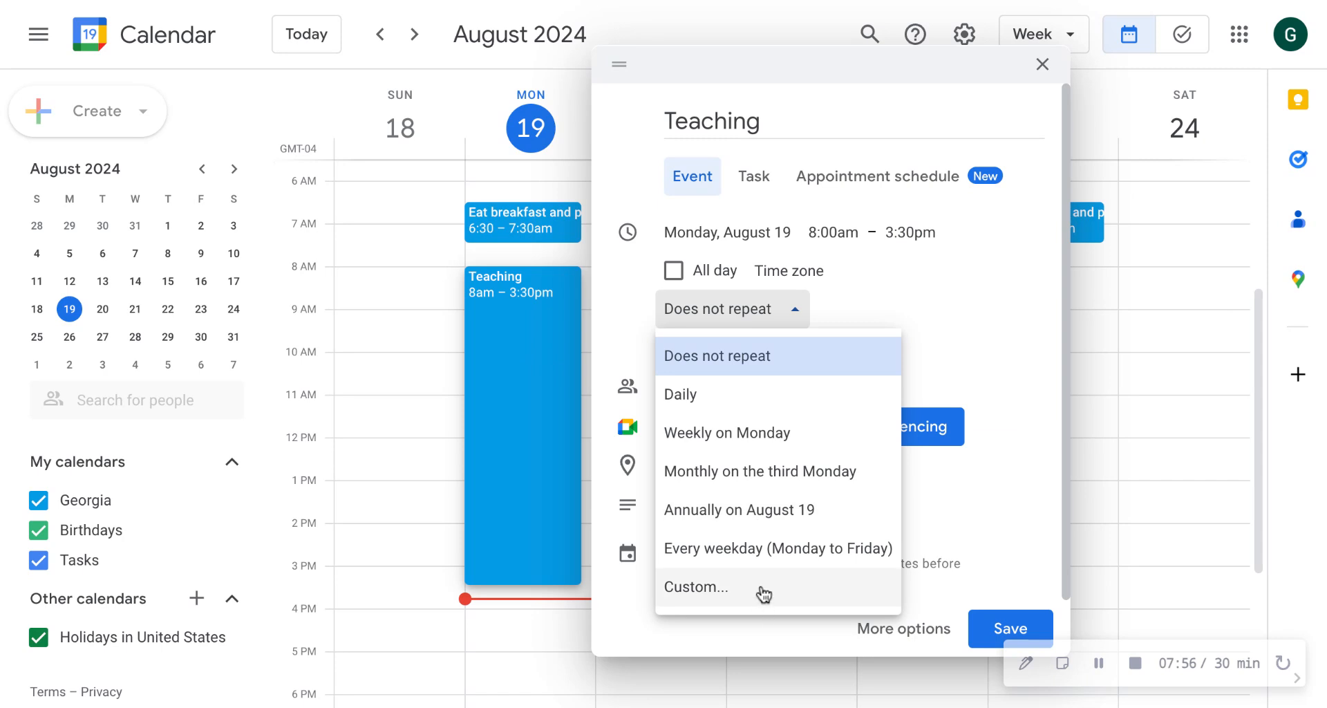
left_click(773, 553)
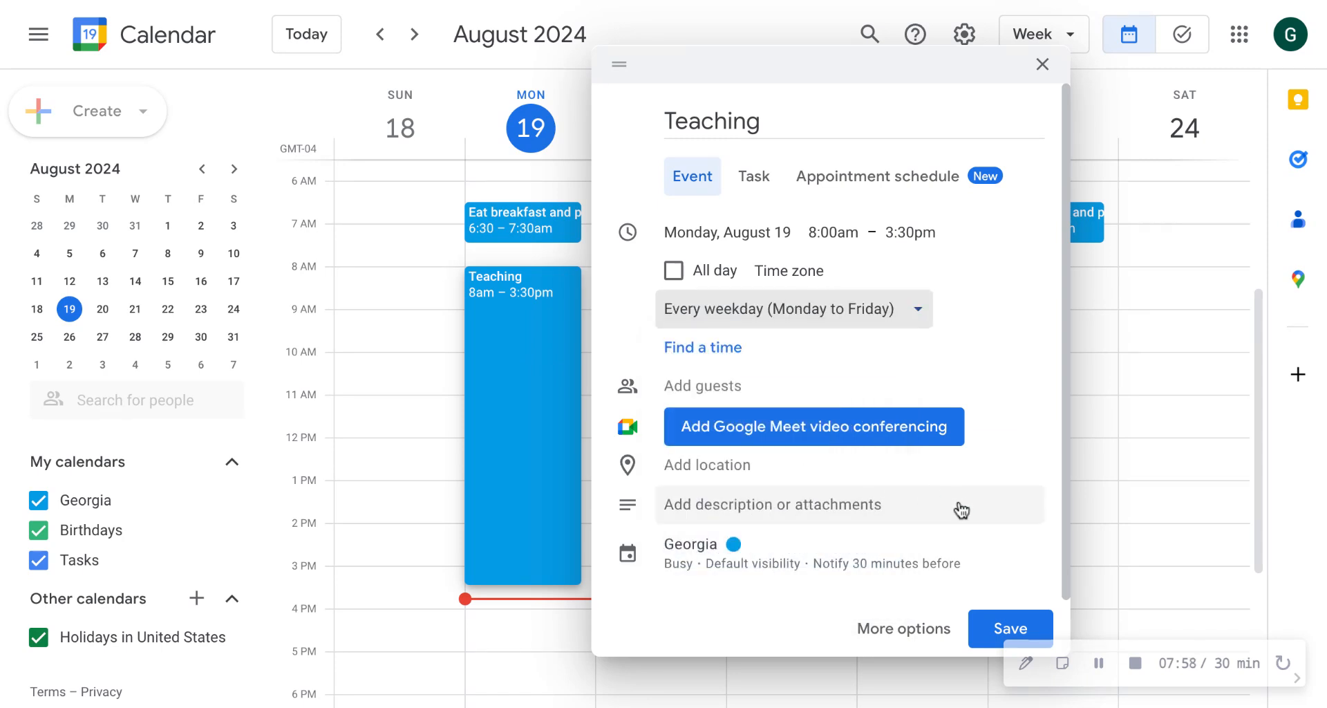
left_click(1009, 629)
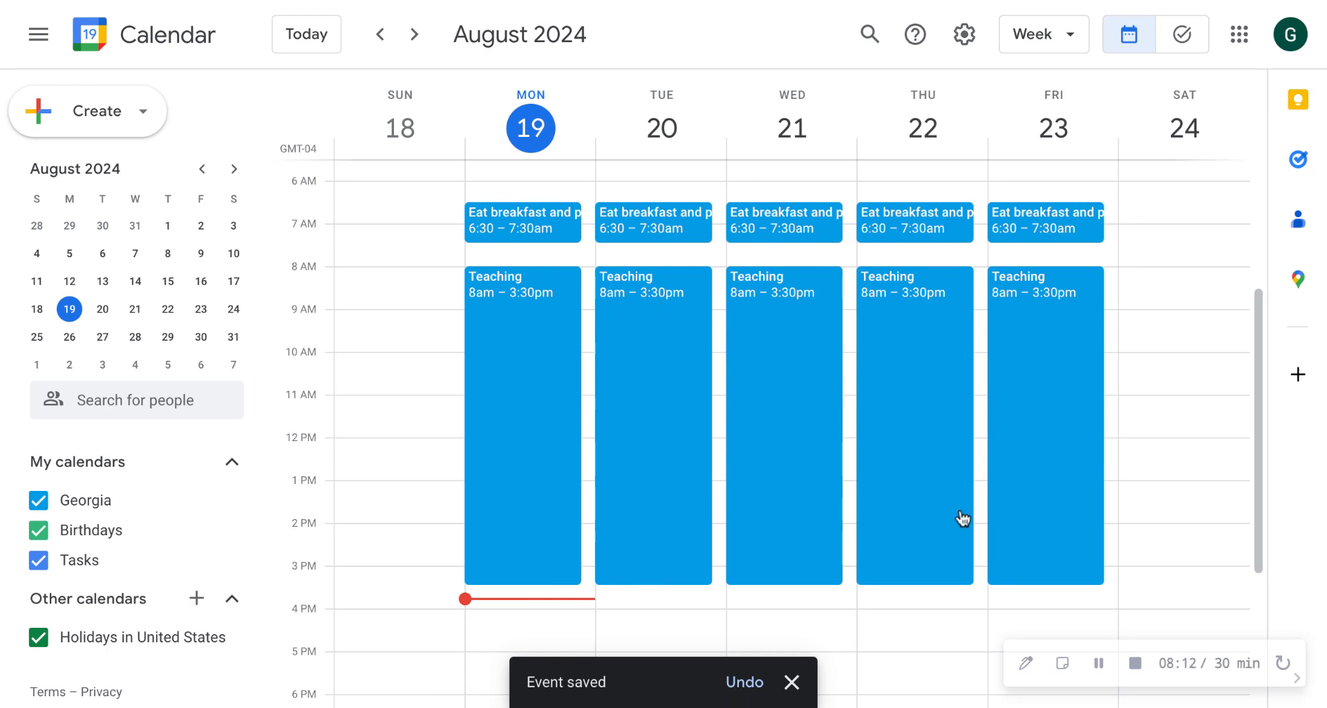
- Change the end time of Wednesday, August 21's Teaching event to 12:30pm, applying the change to this event only
left_click(819, 315)
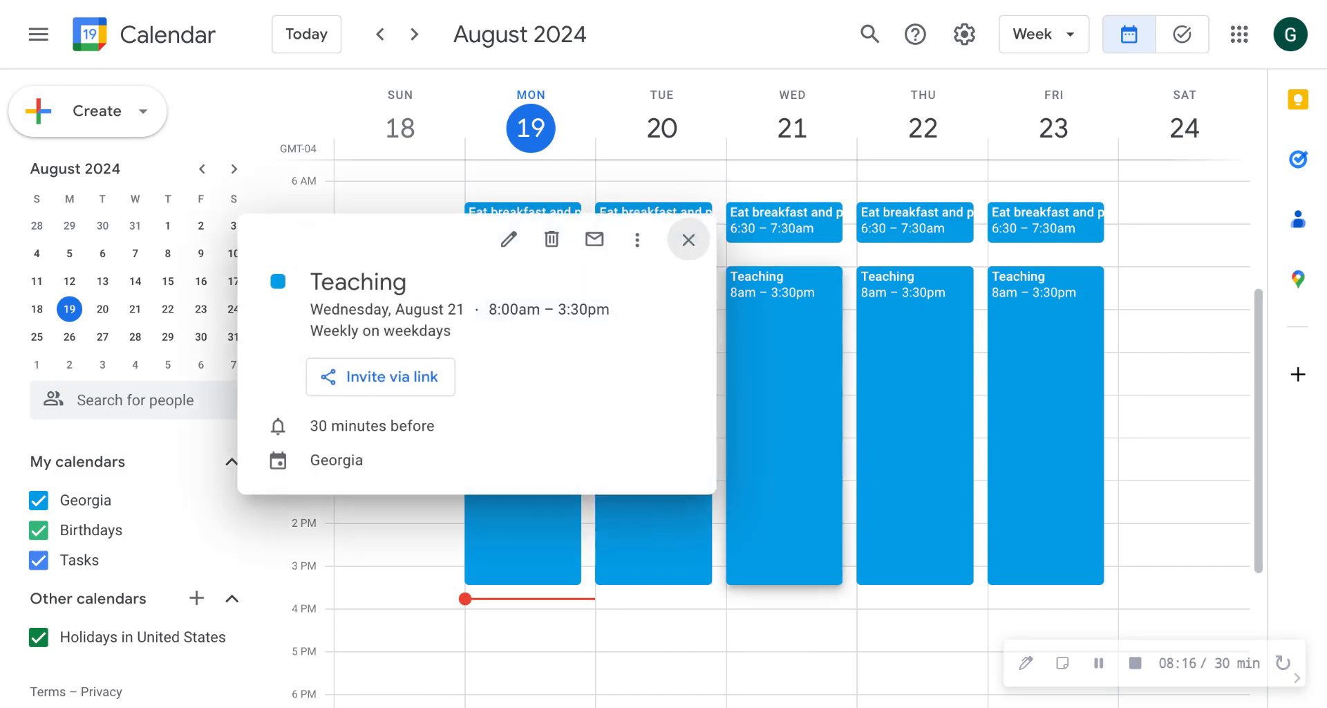
left_click(509, 240)
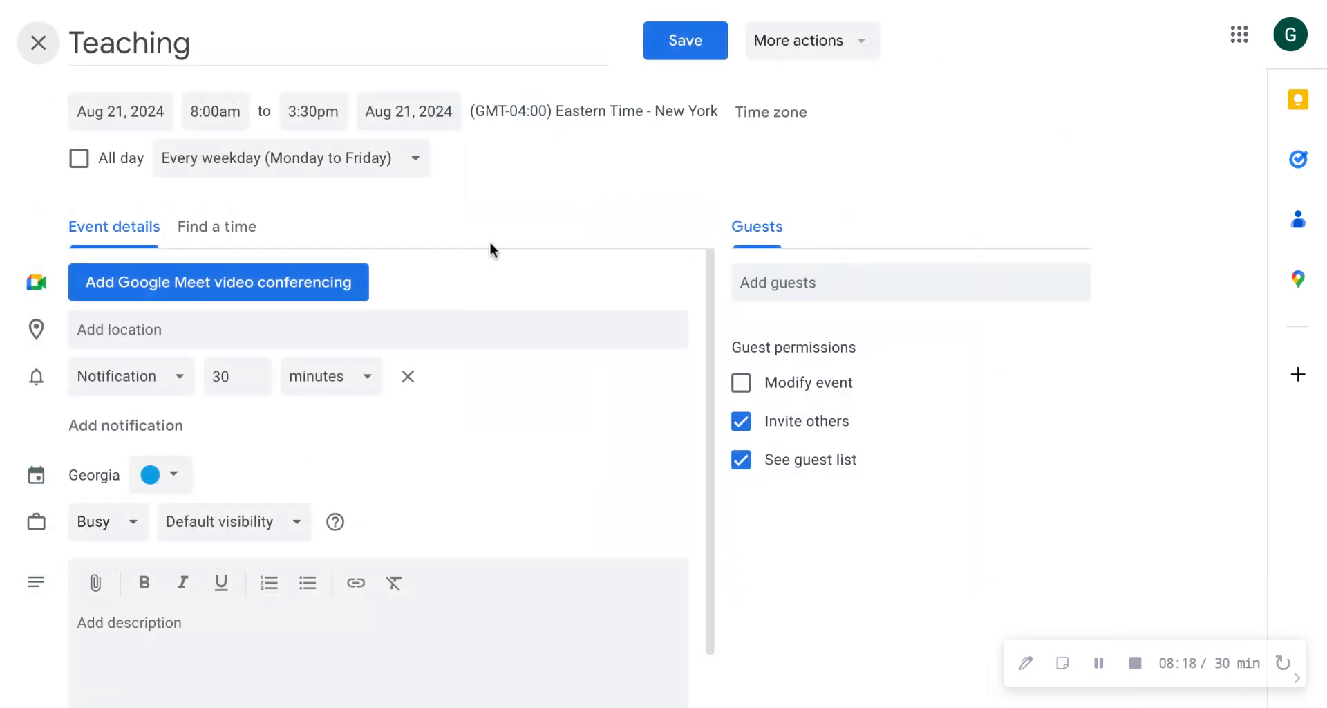
left_click(305, 110)
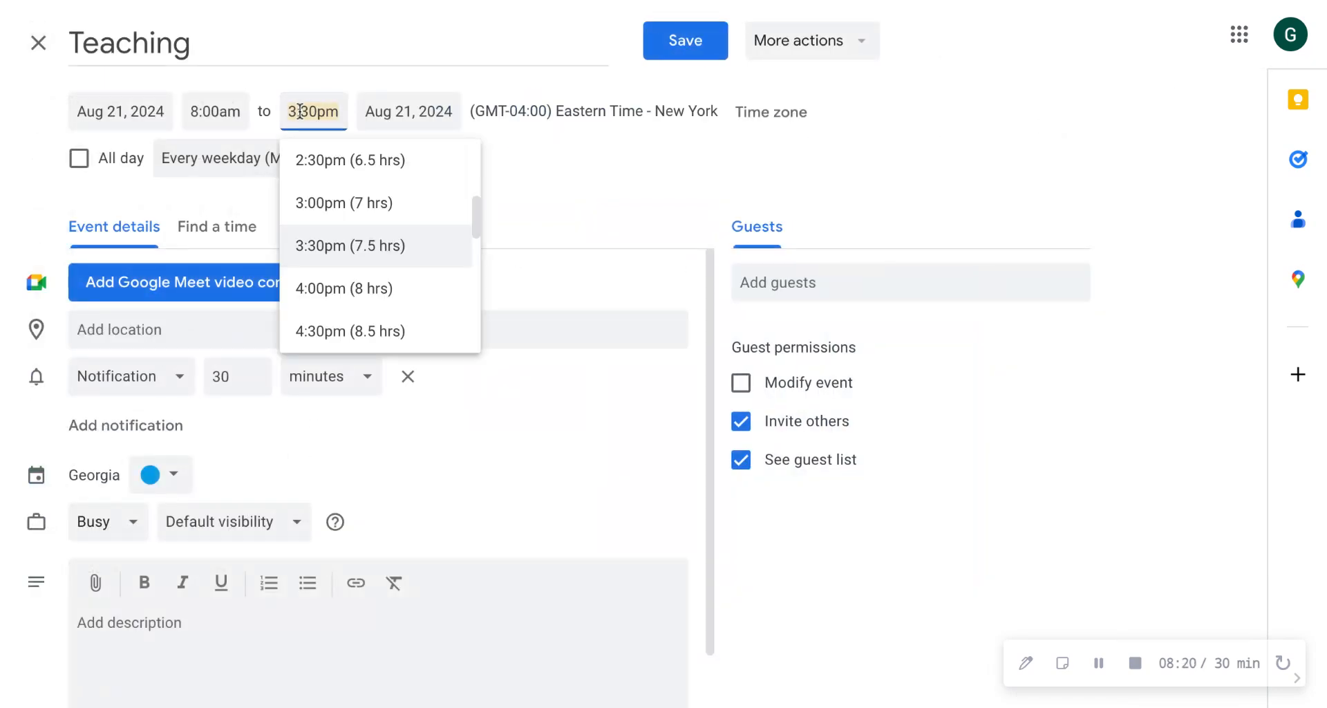
type("12:30")
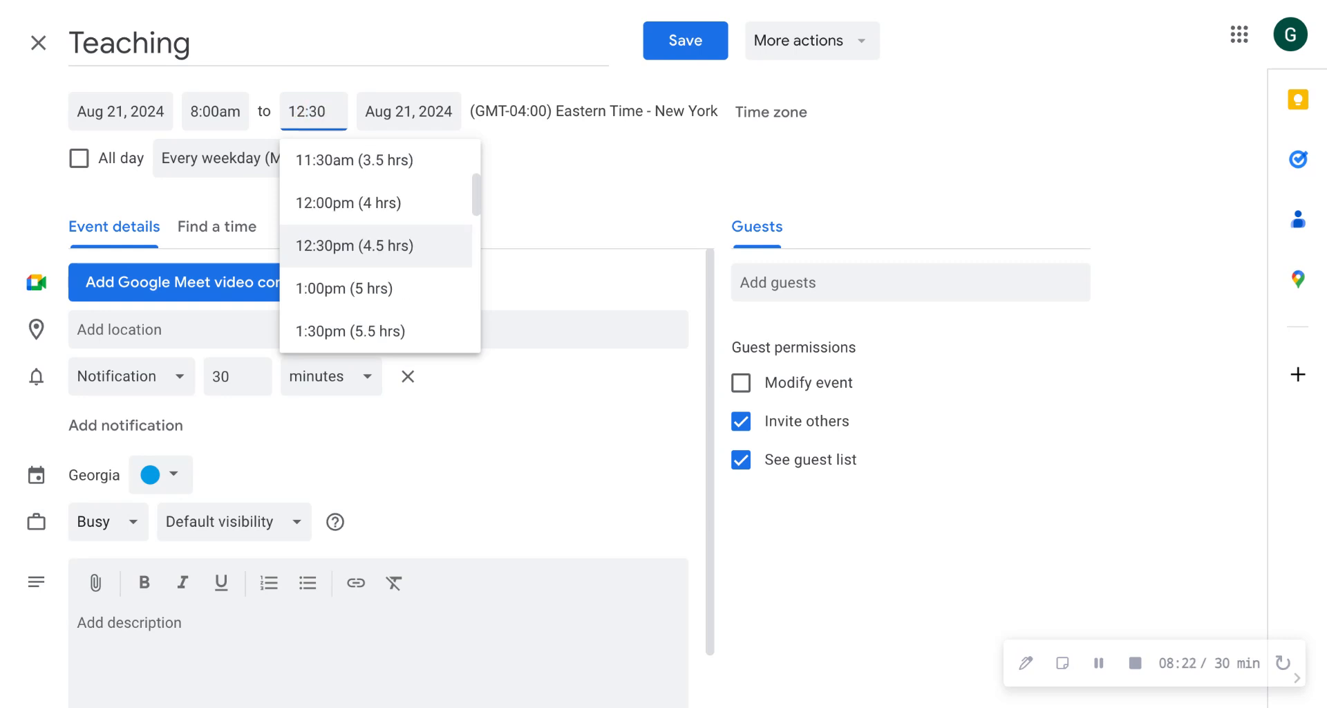
key("Return")
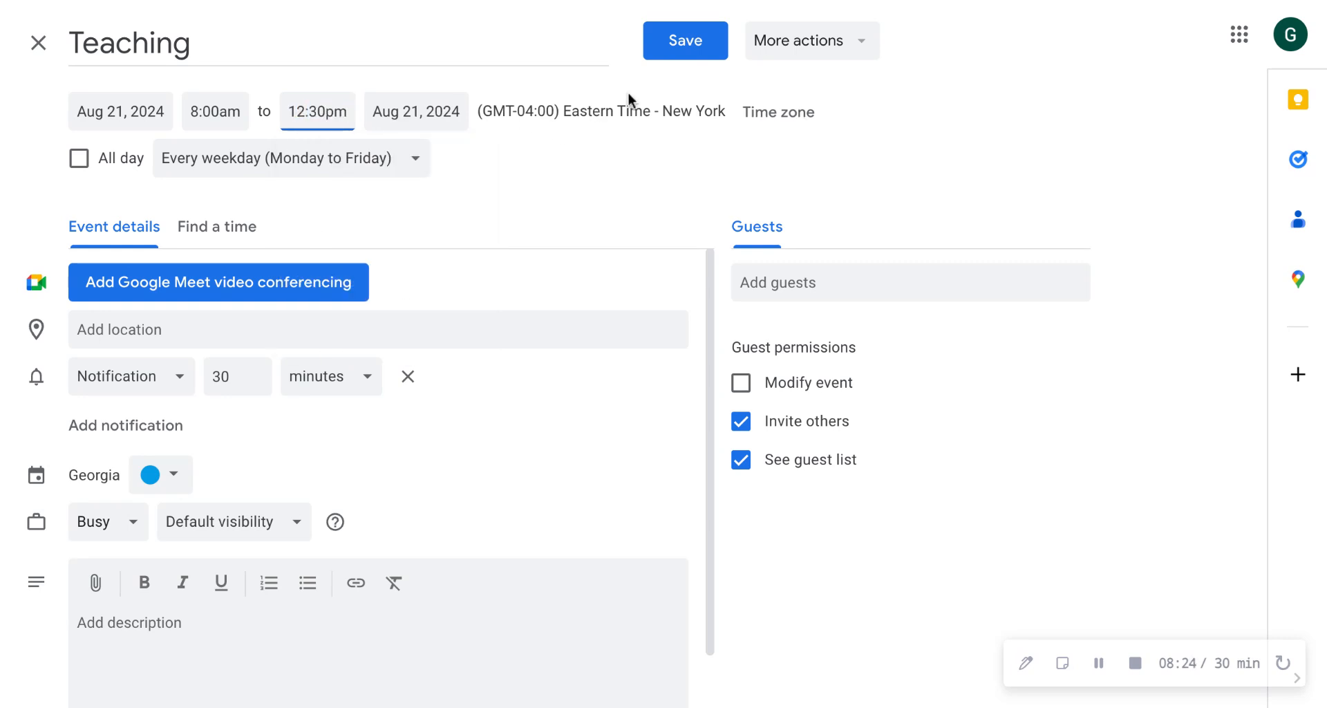
left_click(687, 48)
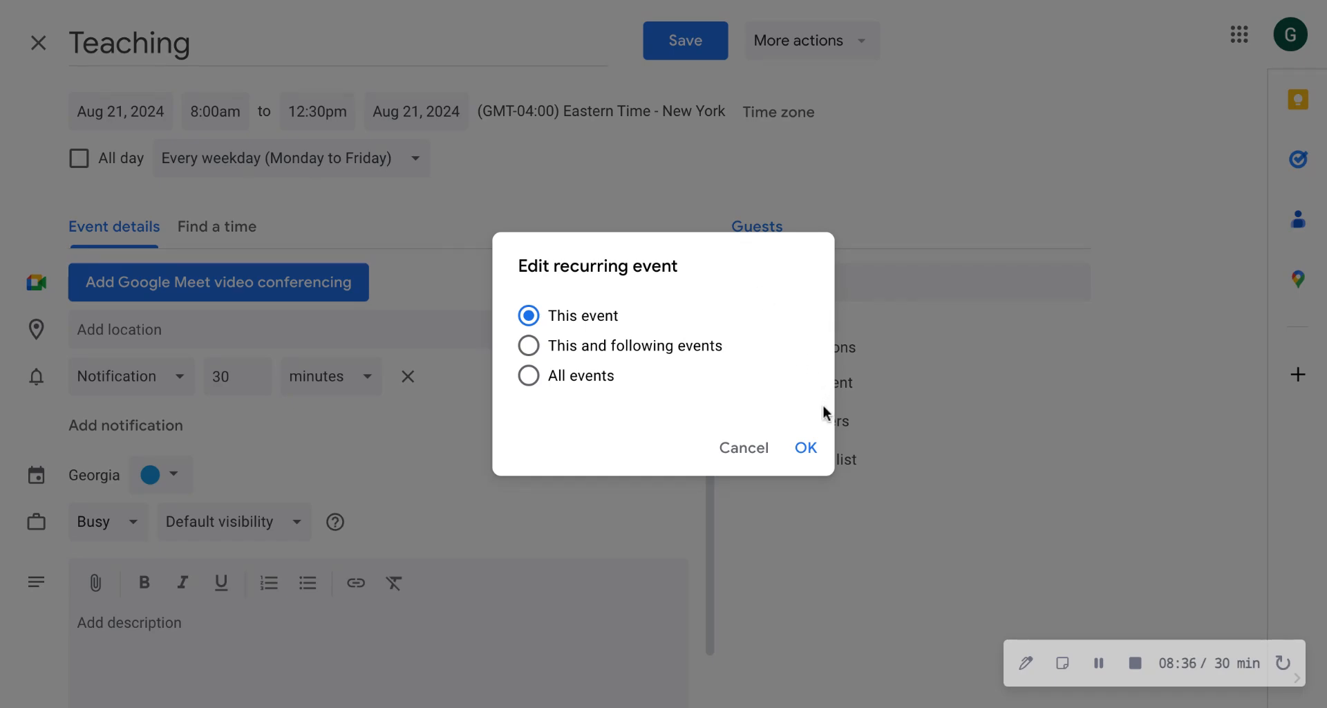
left_click(806, 448)
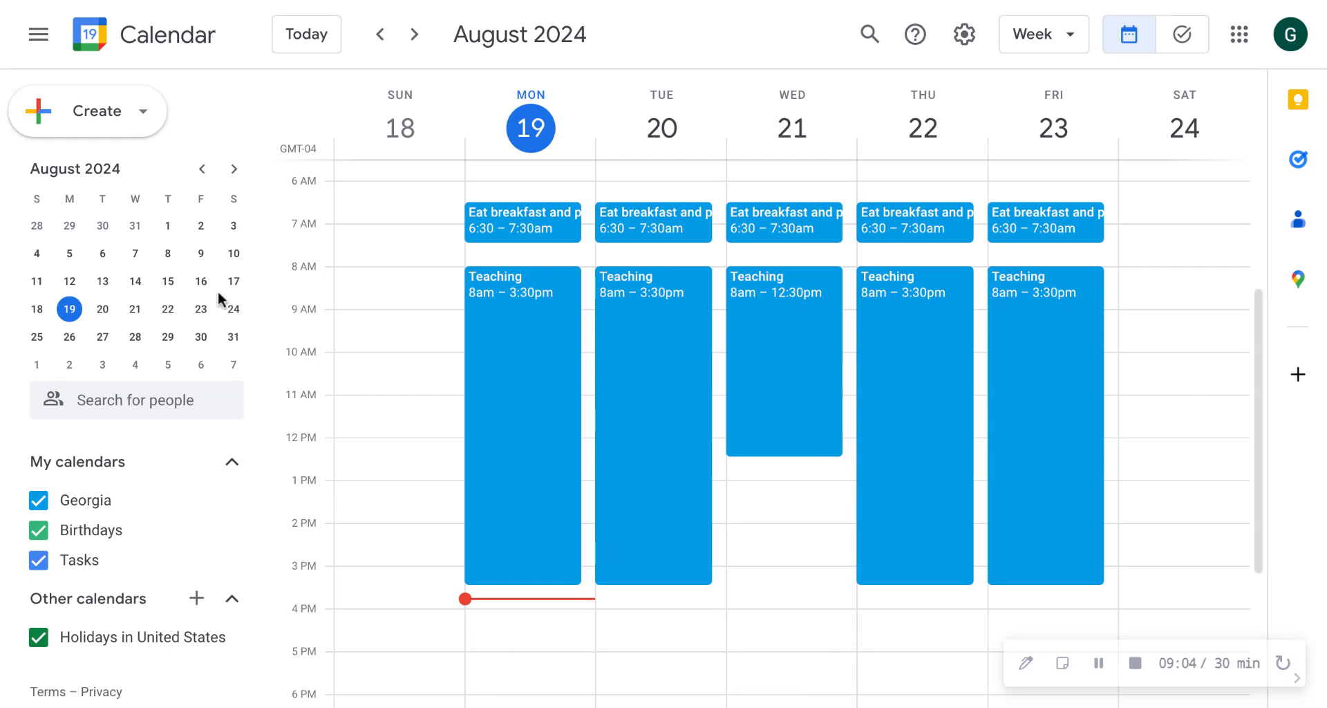
- Create and save a non-repeating event titled "Dentist appointment" on Monday, August 19 from 4:00pm to 5:00pm, leaving the location blank
left_click(38, 111)
left_click(62, 173)
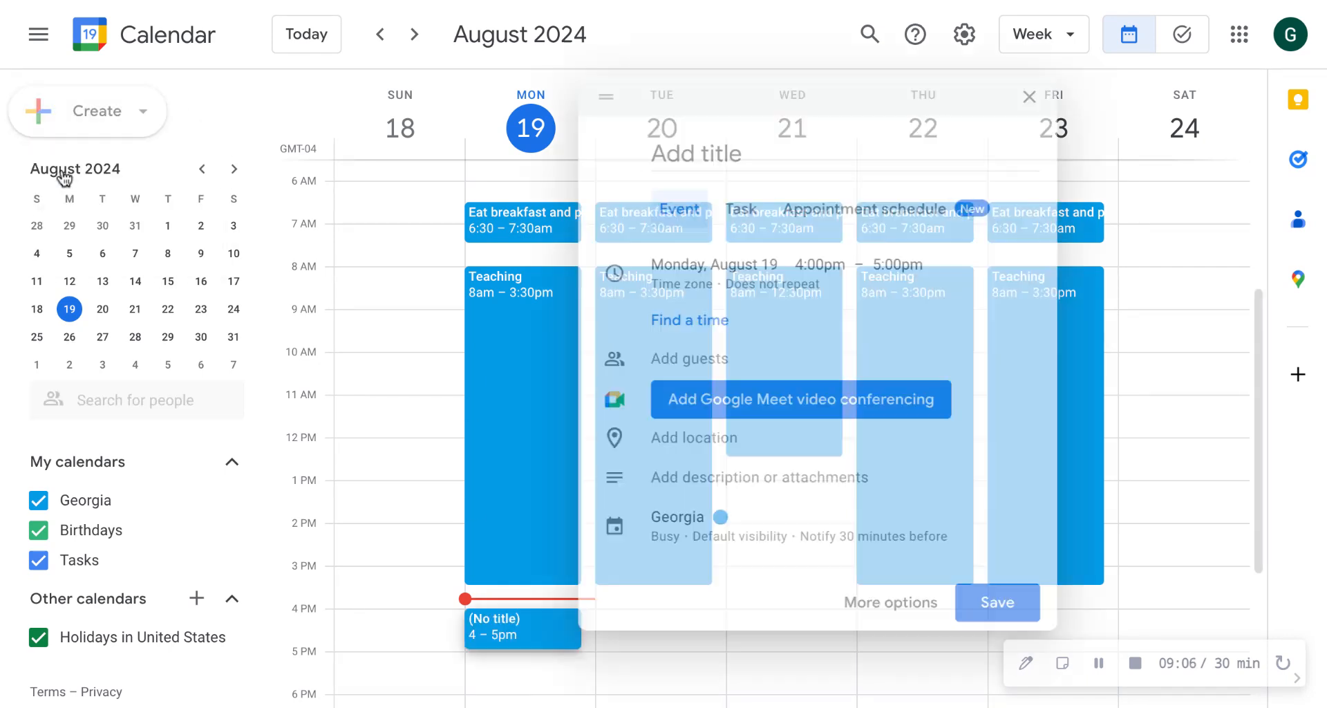
type("Dentist appointment")
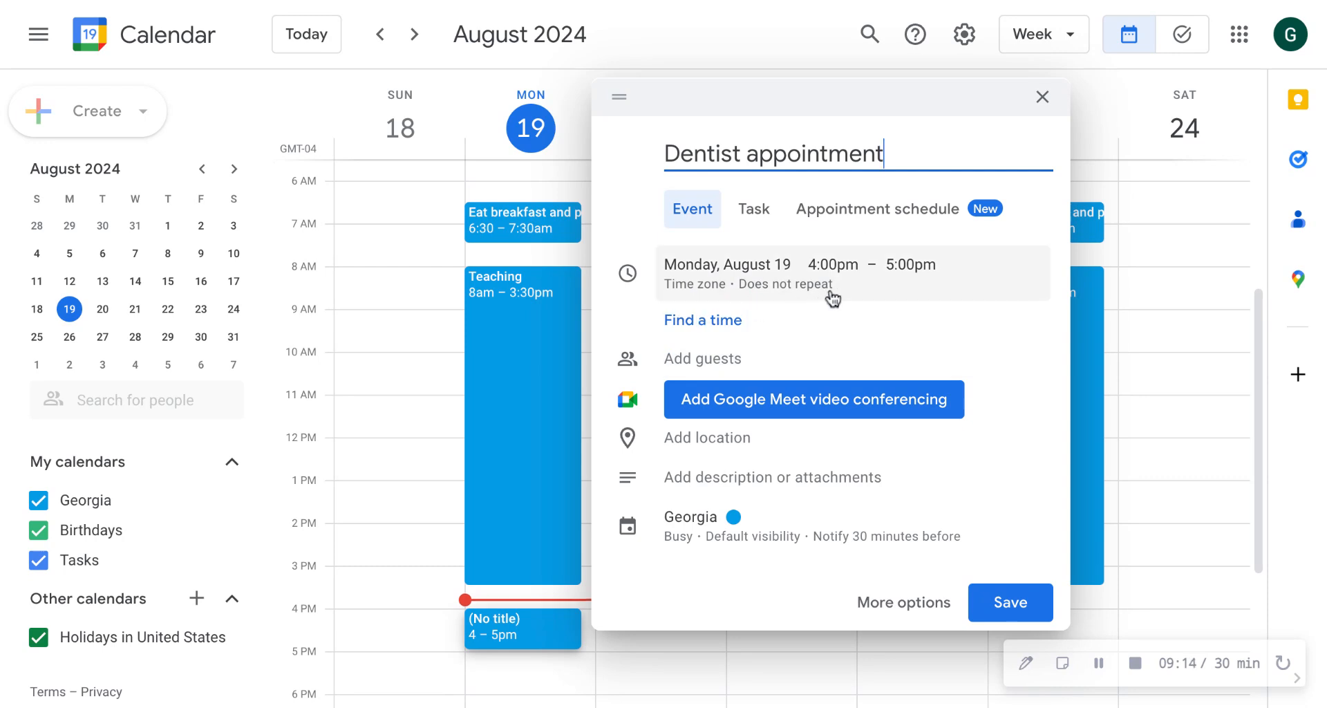
left_click(783, 298)
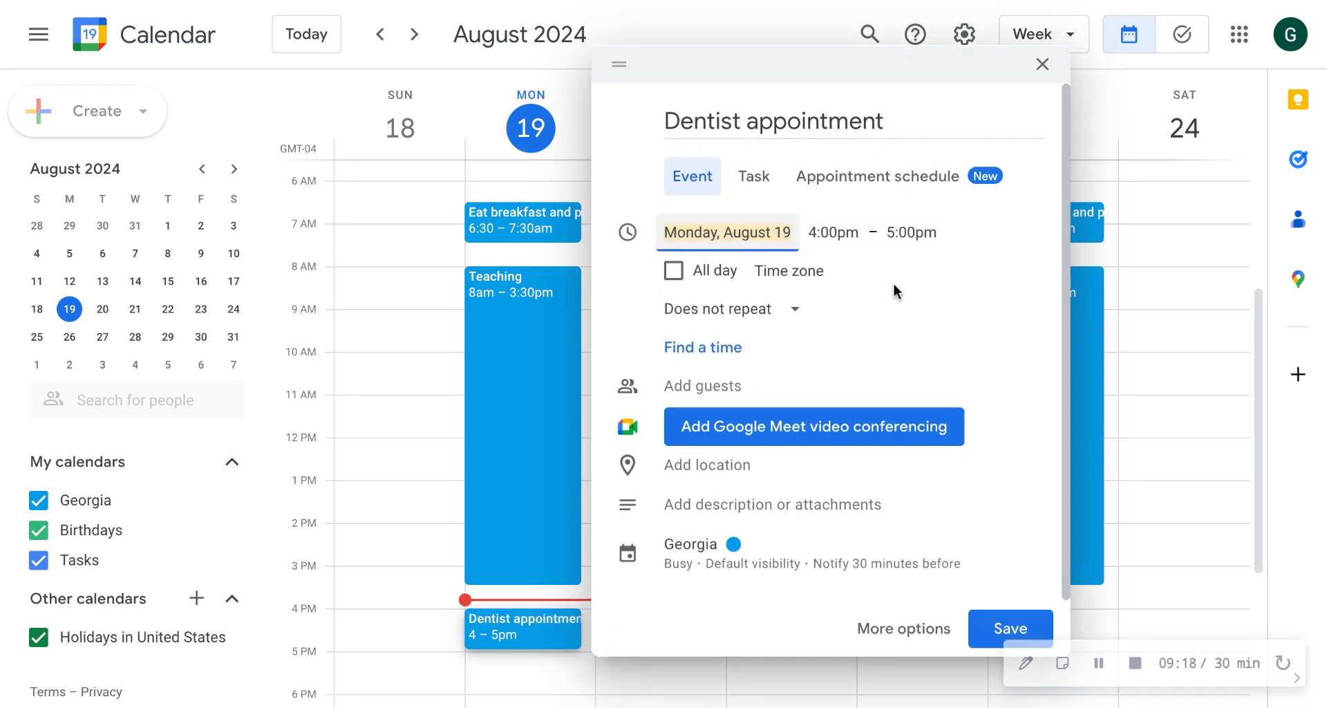
left_click(704, 467)
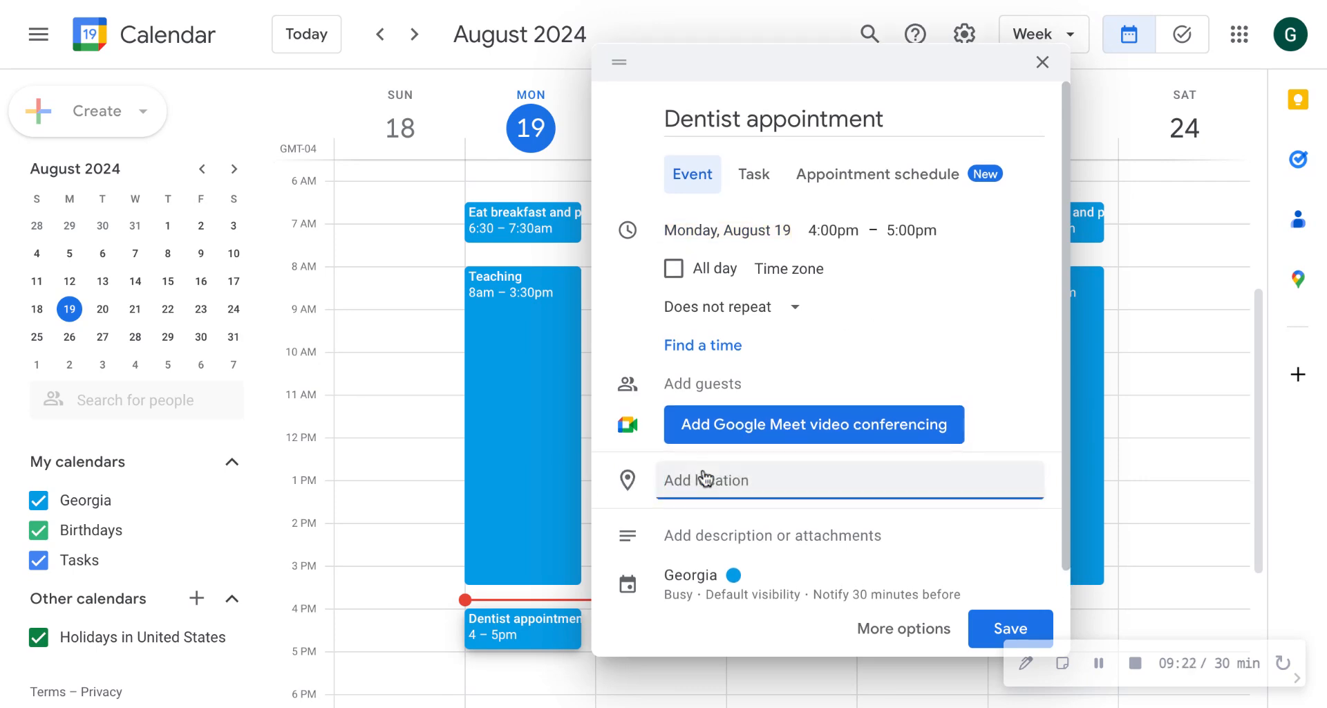
scroll(816, 536, "down", 1)
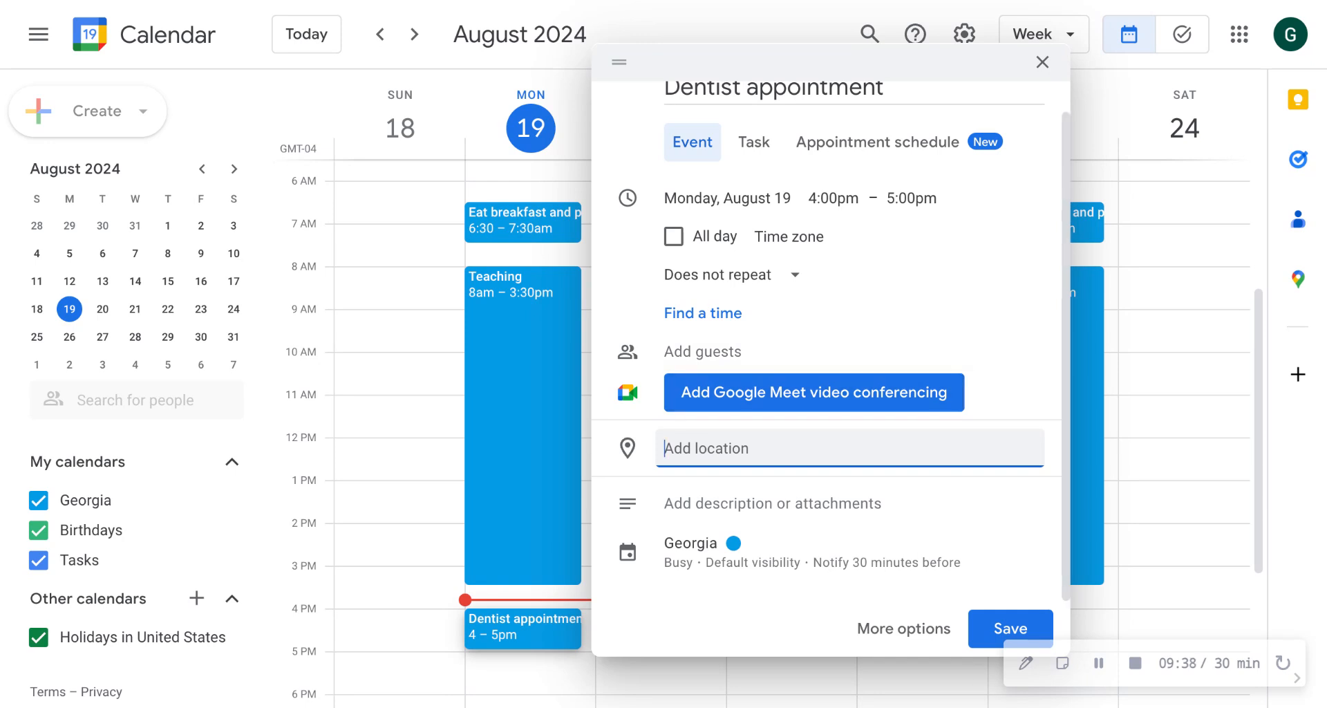
left_click(993, 629)
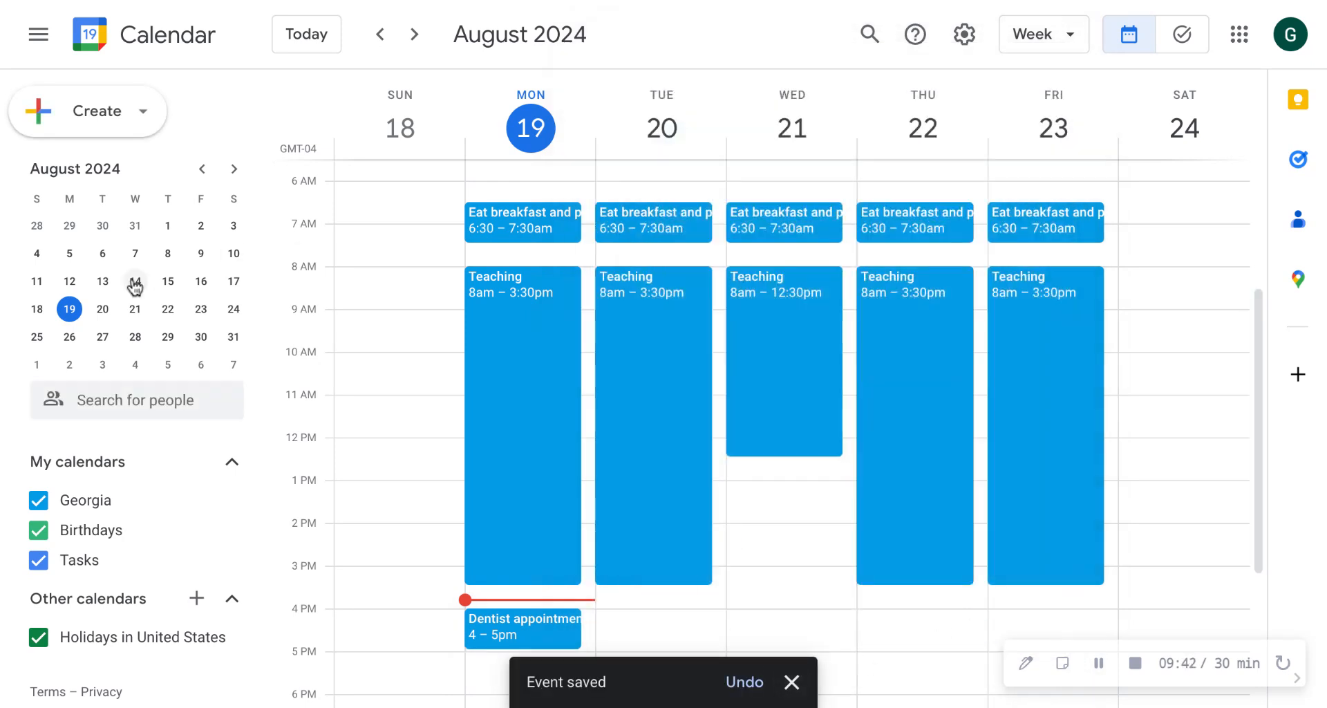
- Start a new event titled "Study MTEL" and set its date to Tuesday, August 20
left_click(78, 117)
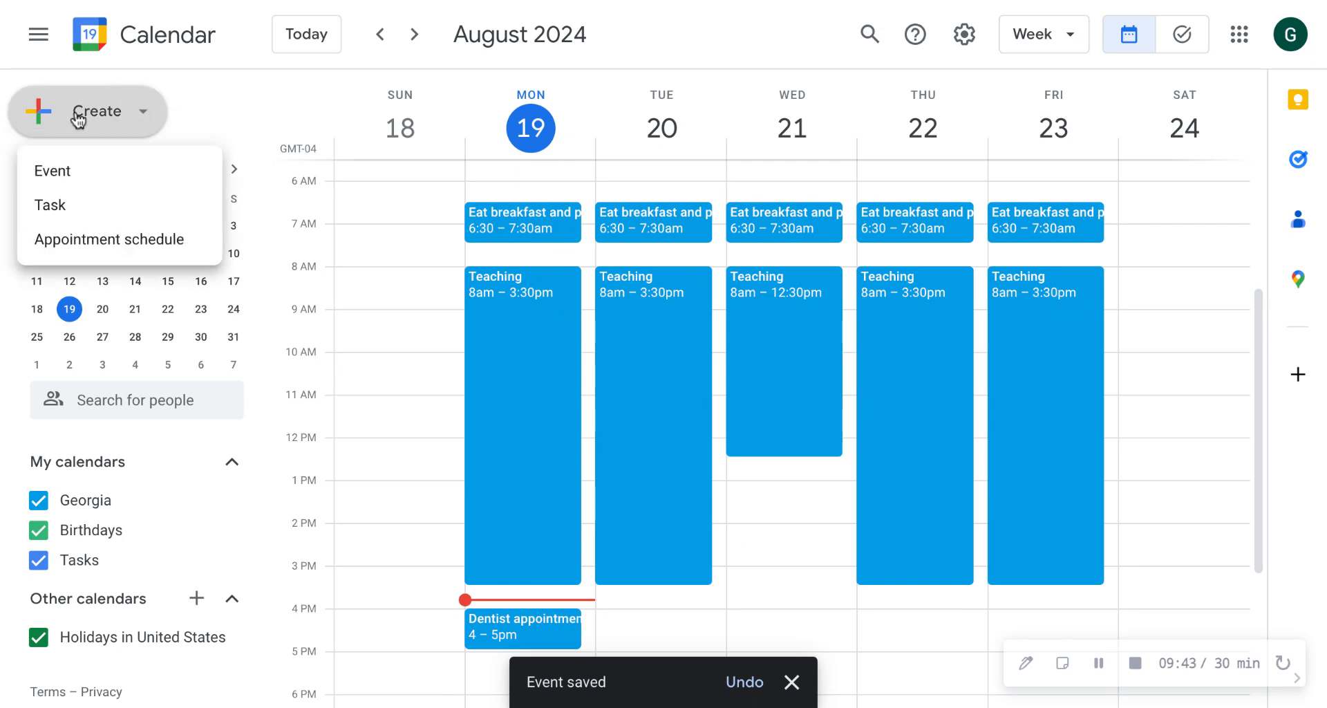
left_click(60, 183)
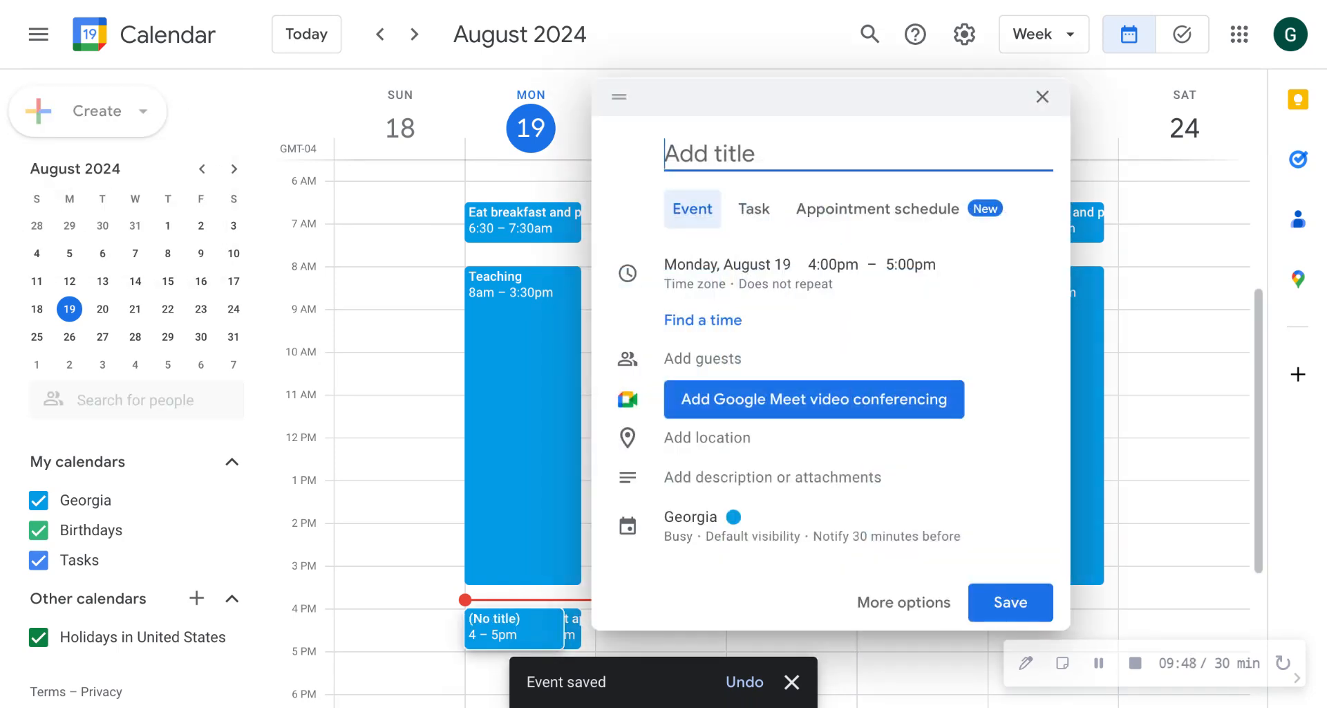
type("S")
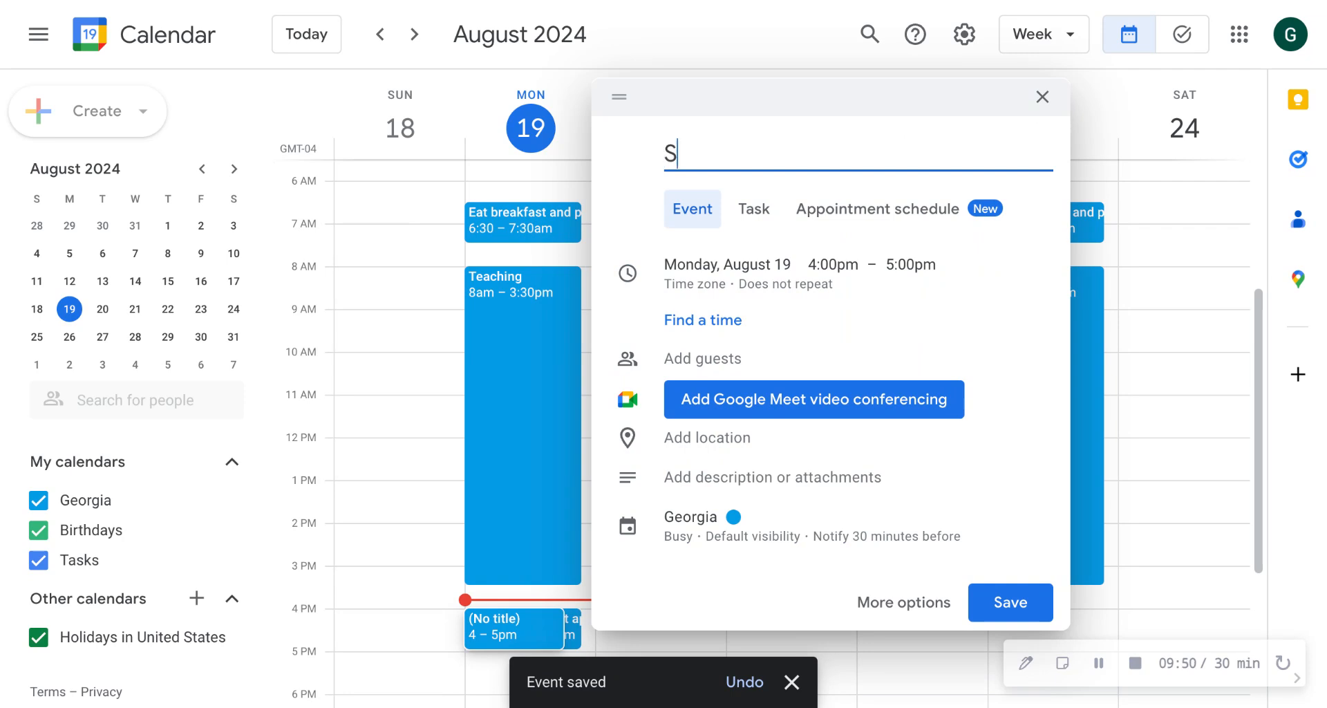
type("tudy MTEL")
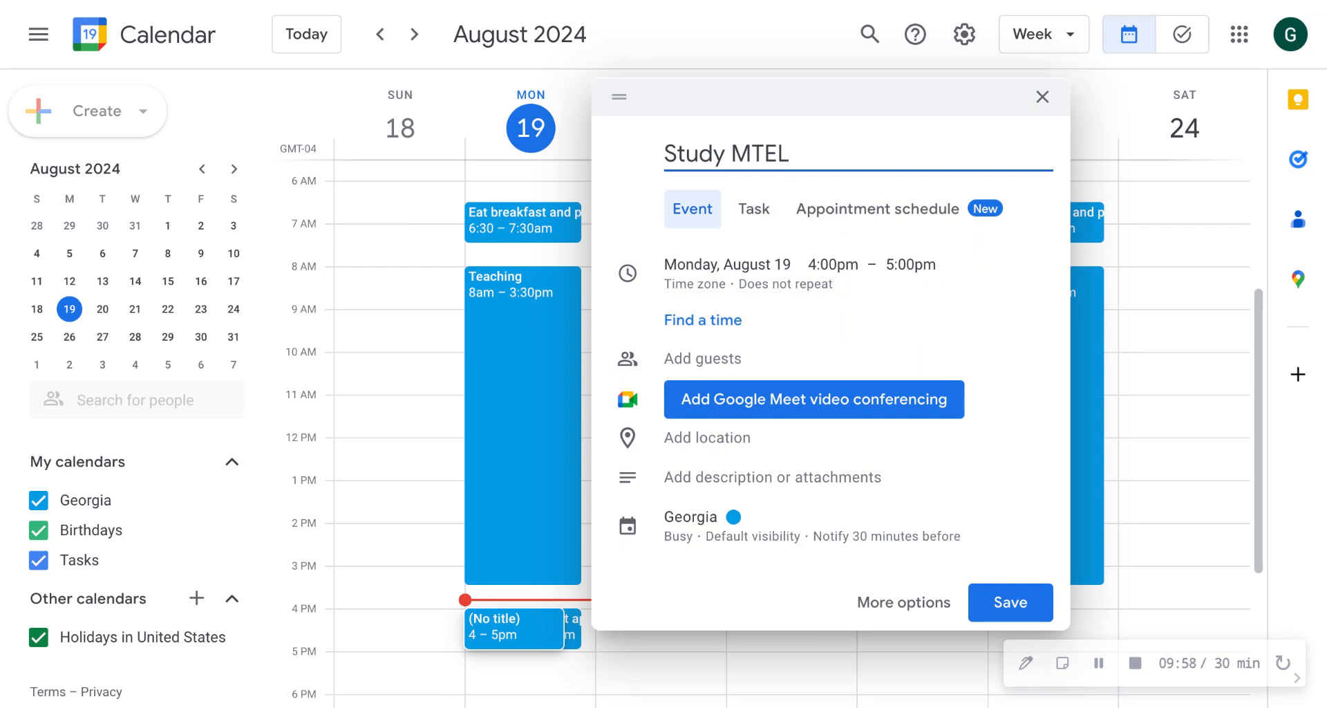
left_click(717, 266)
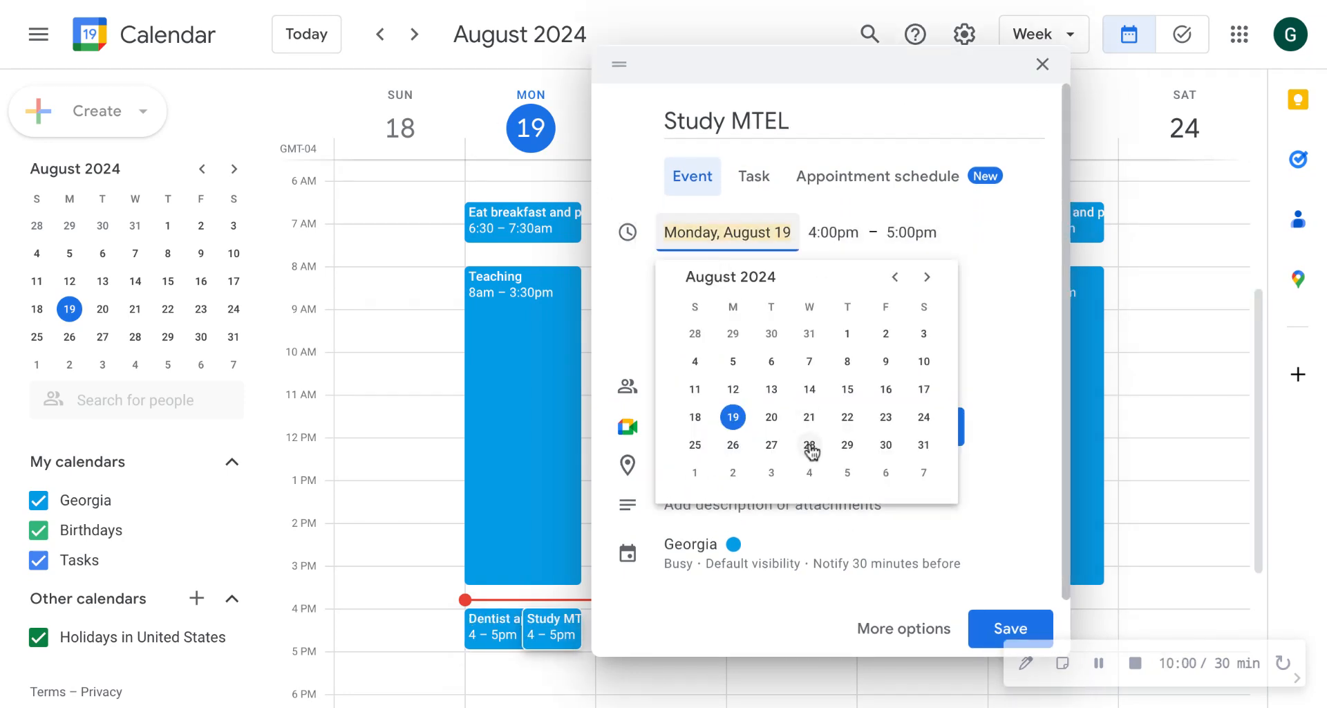
left_click(773, 418)
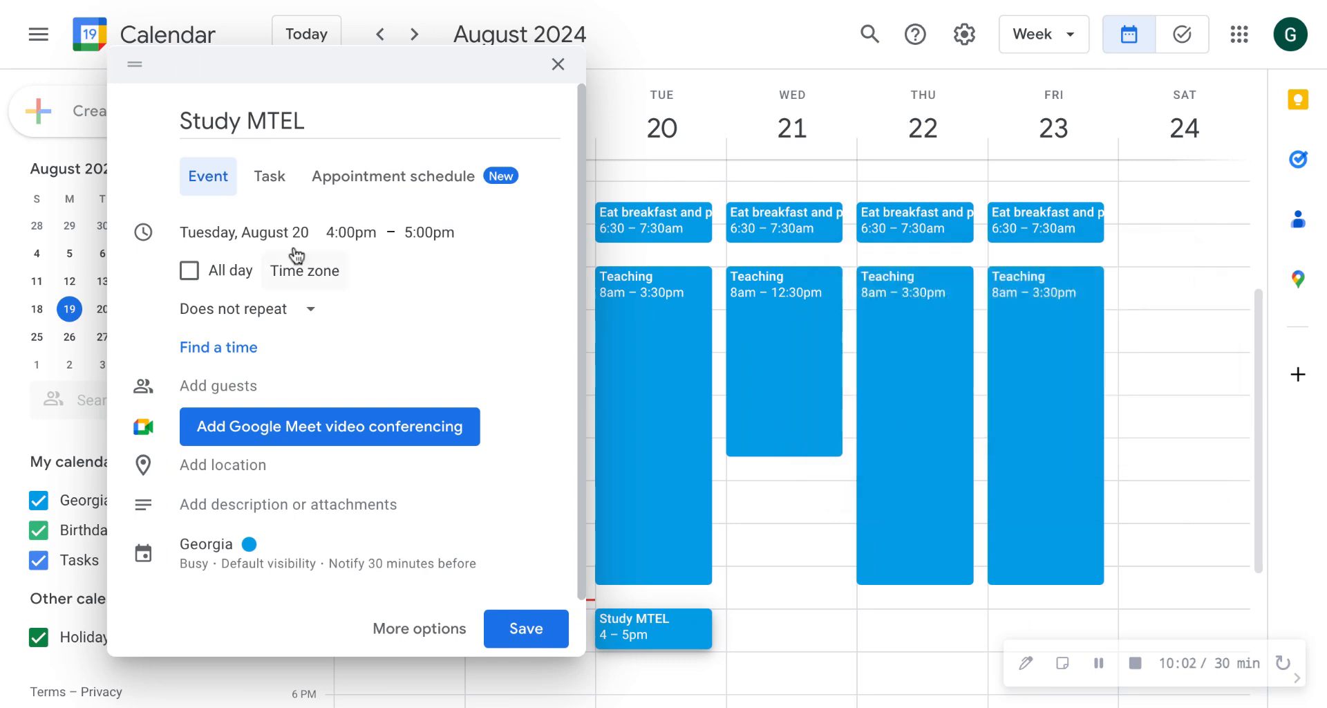
- Set the Study MTEL event's time from 5:00pm to 7:00pm, leaving the location blank
left_click(351, 233)
scroll(371, 441, "down", 2)
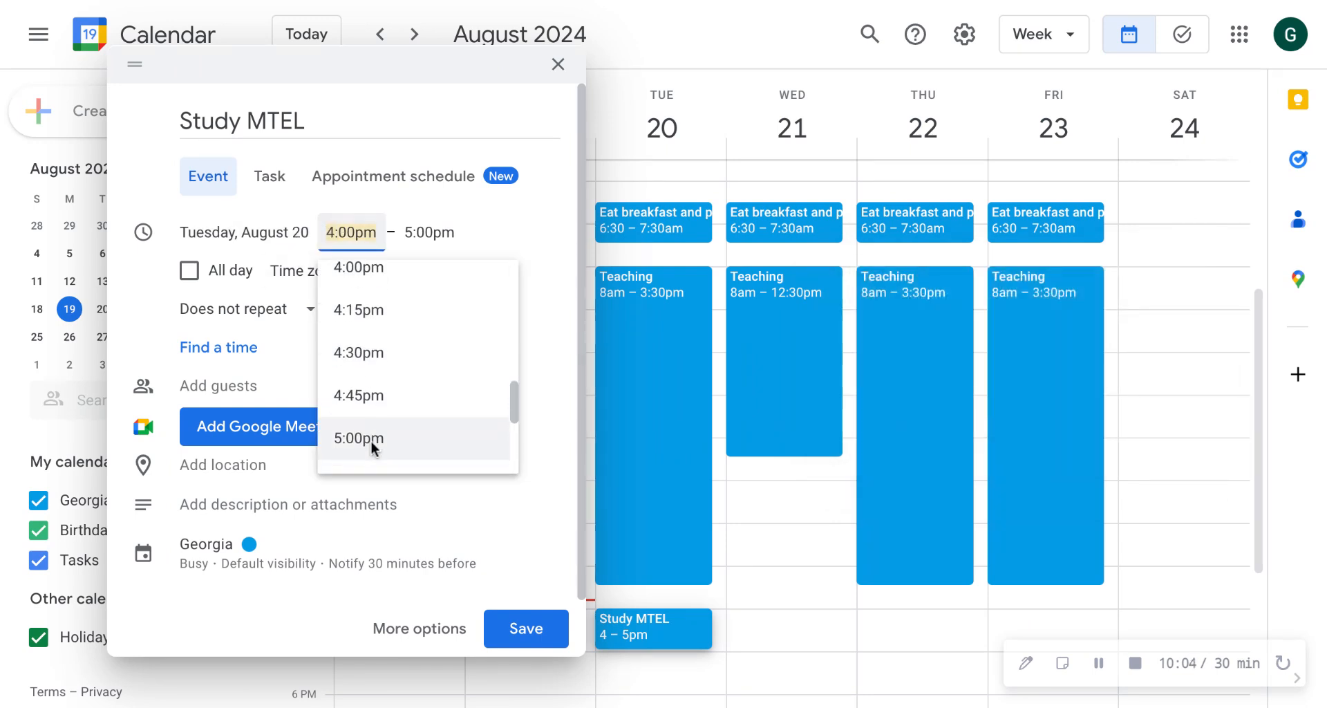
left_click(371, 443)
left_click(438, 232)
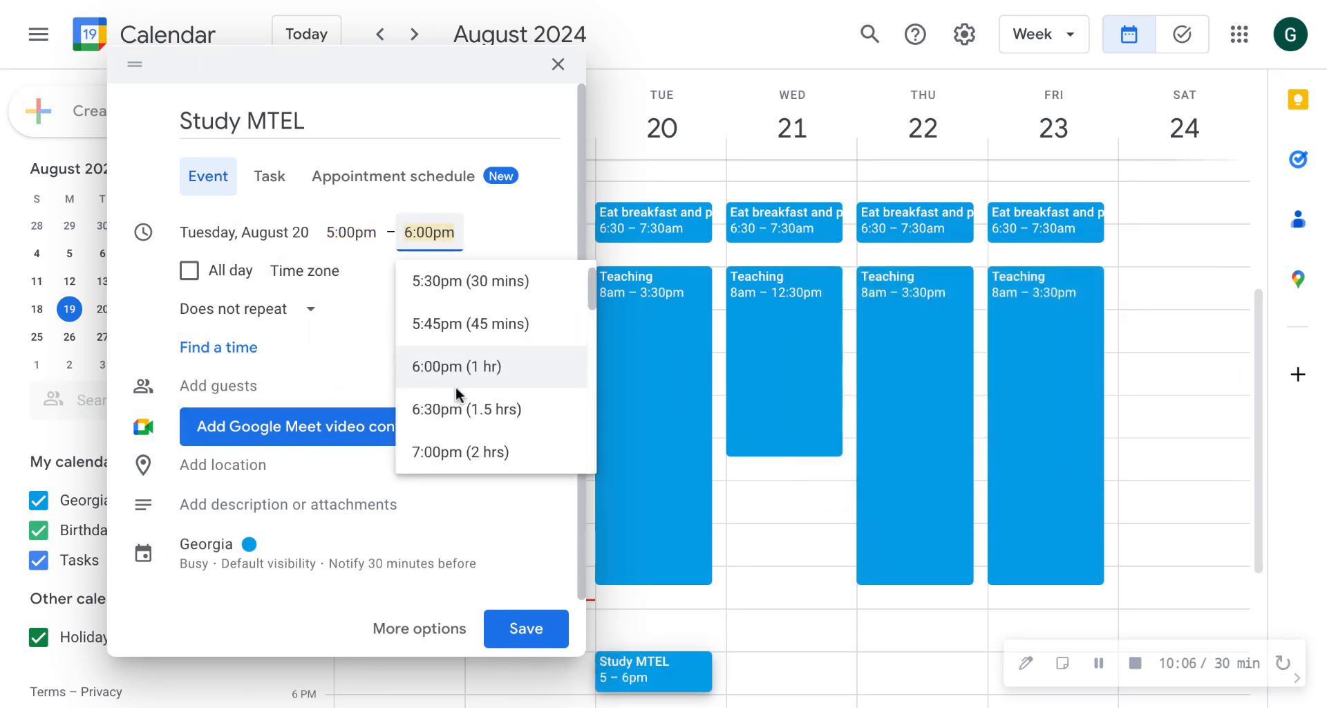
scroll(456, 359, "down", 1)
left_click(446, 392)
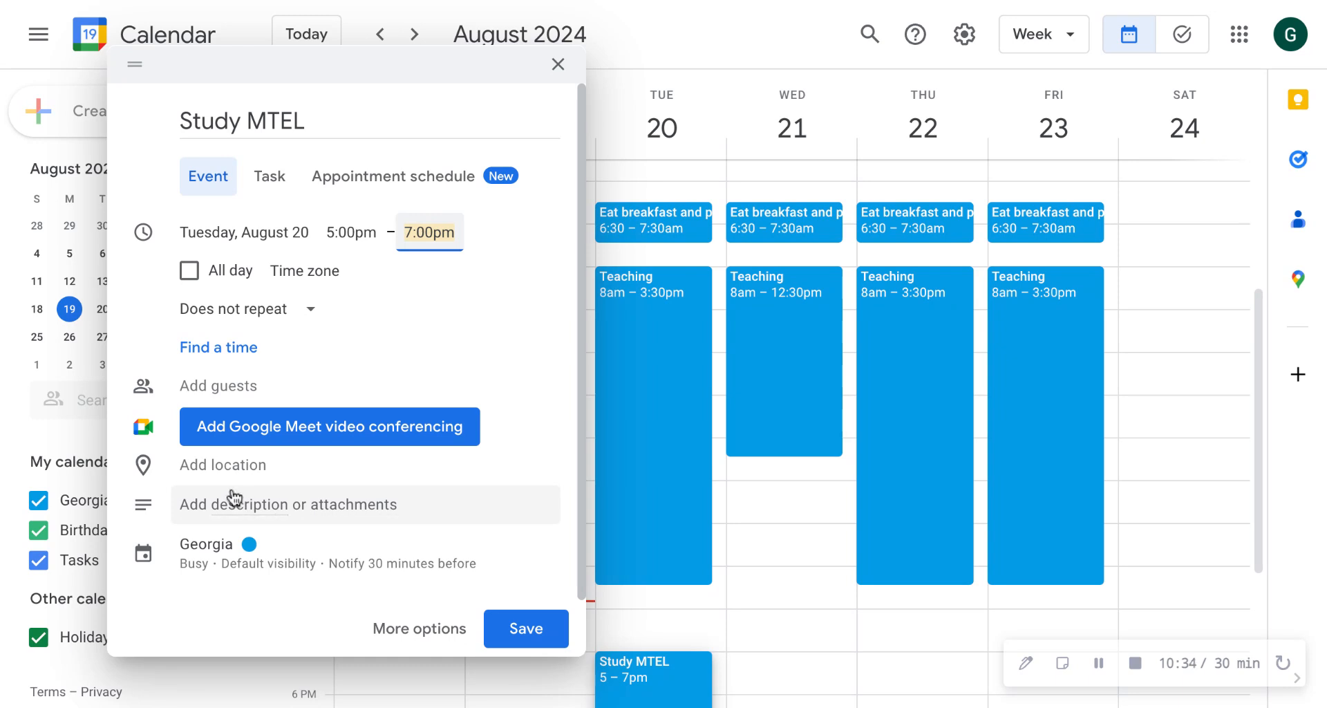
left_click(222, 470)
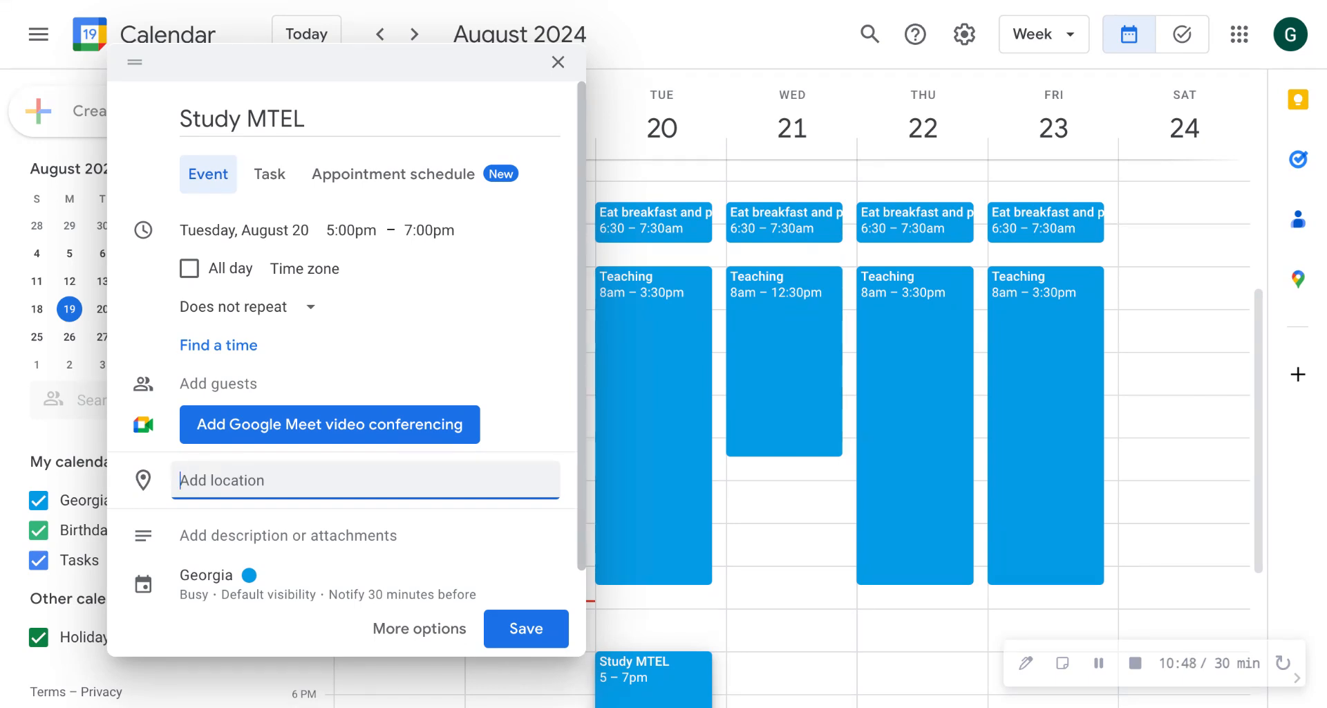
- Make the Study MTEL event repeat weekly on Tuesday with a custom recurrence ending on Nov 19, 2024, and save it
left_click(295, 312)
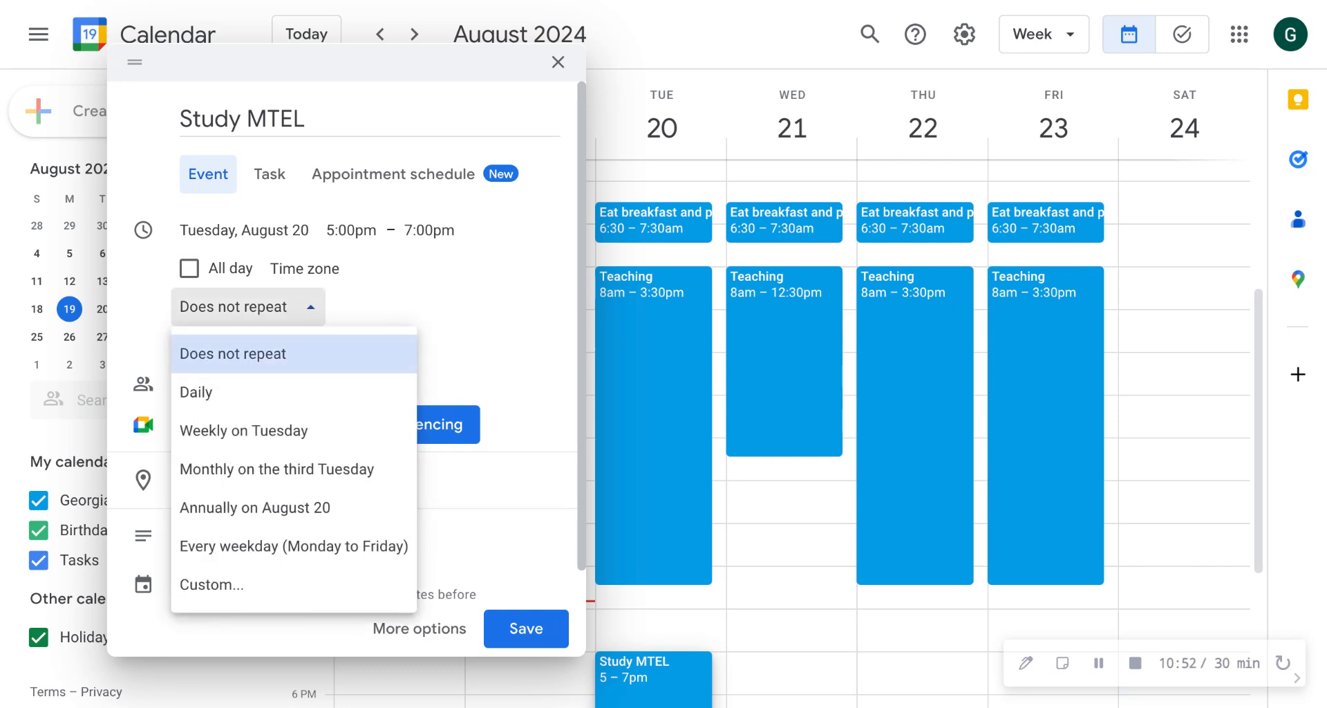
left_click(278, 431)
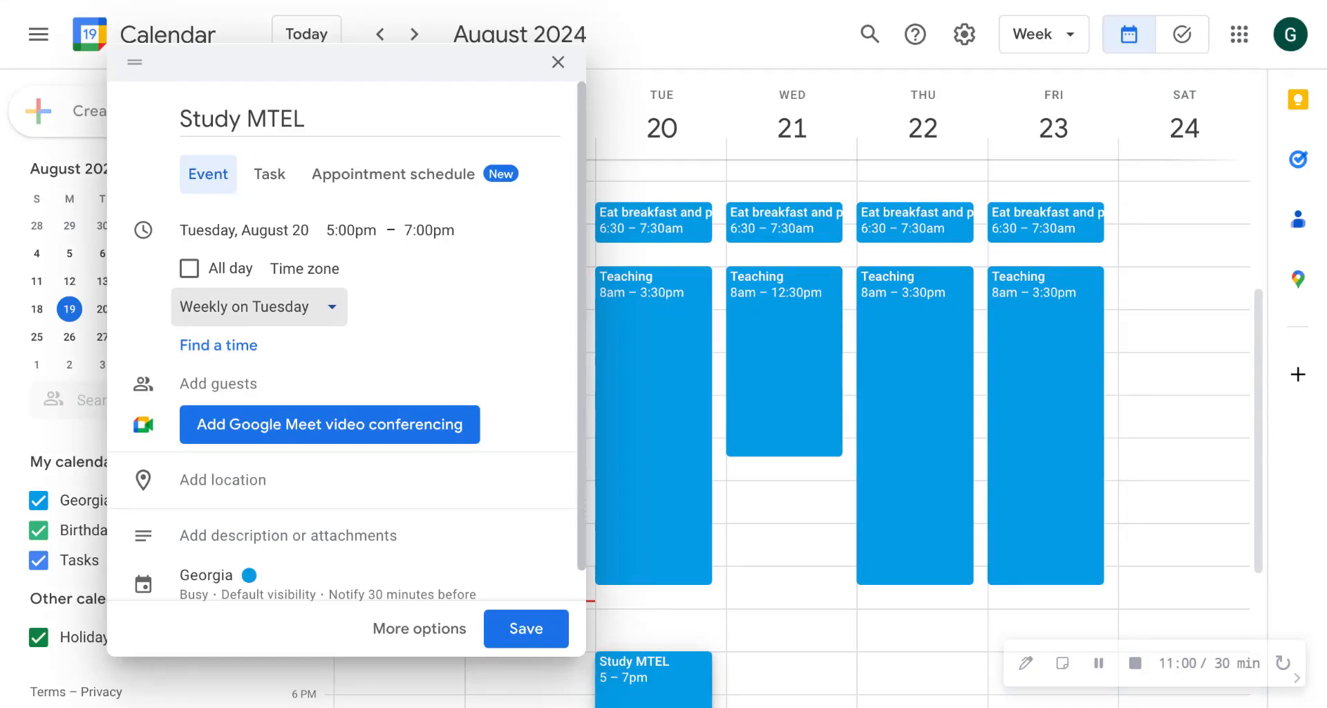
left_click(259, 306)
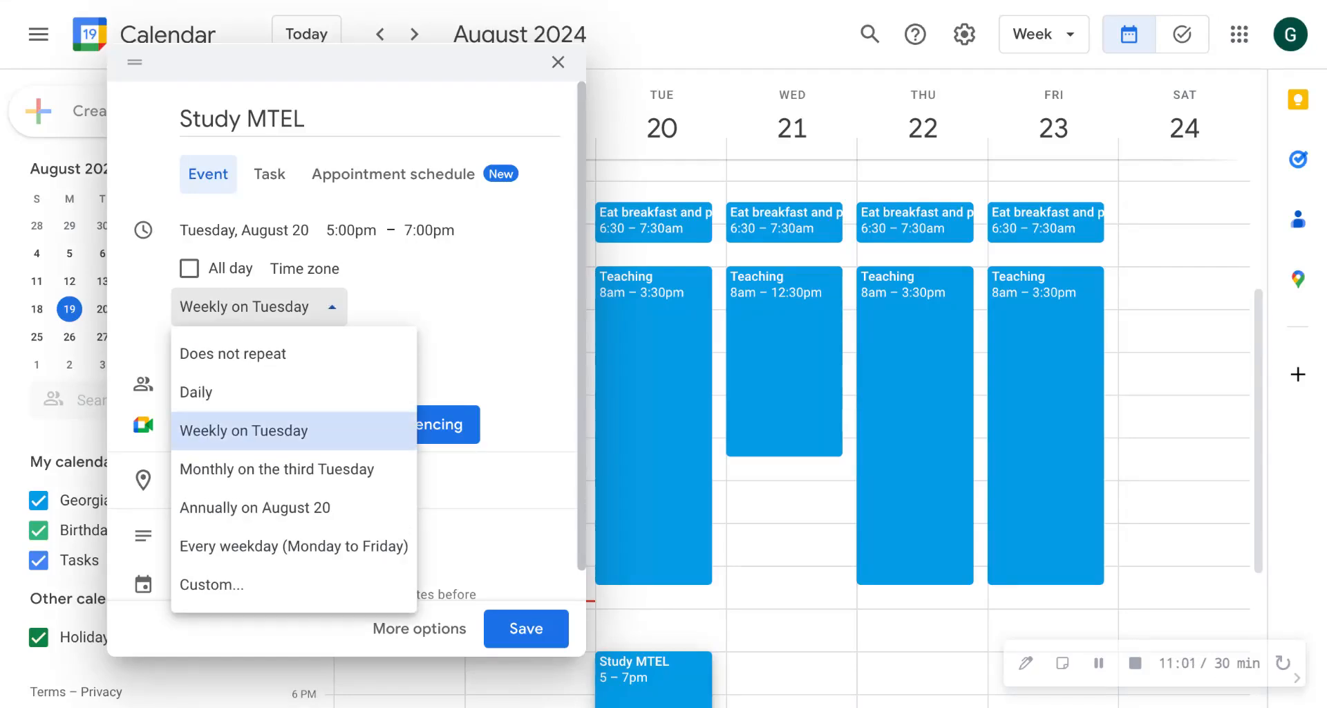
left_click(245, 584)
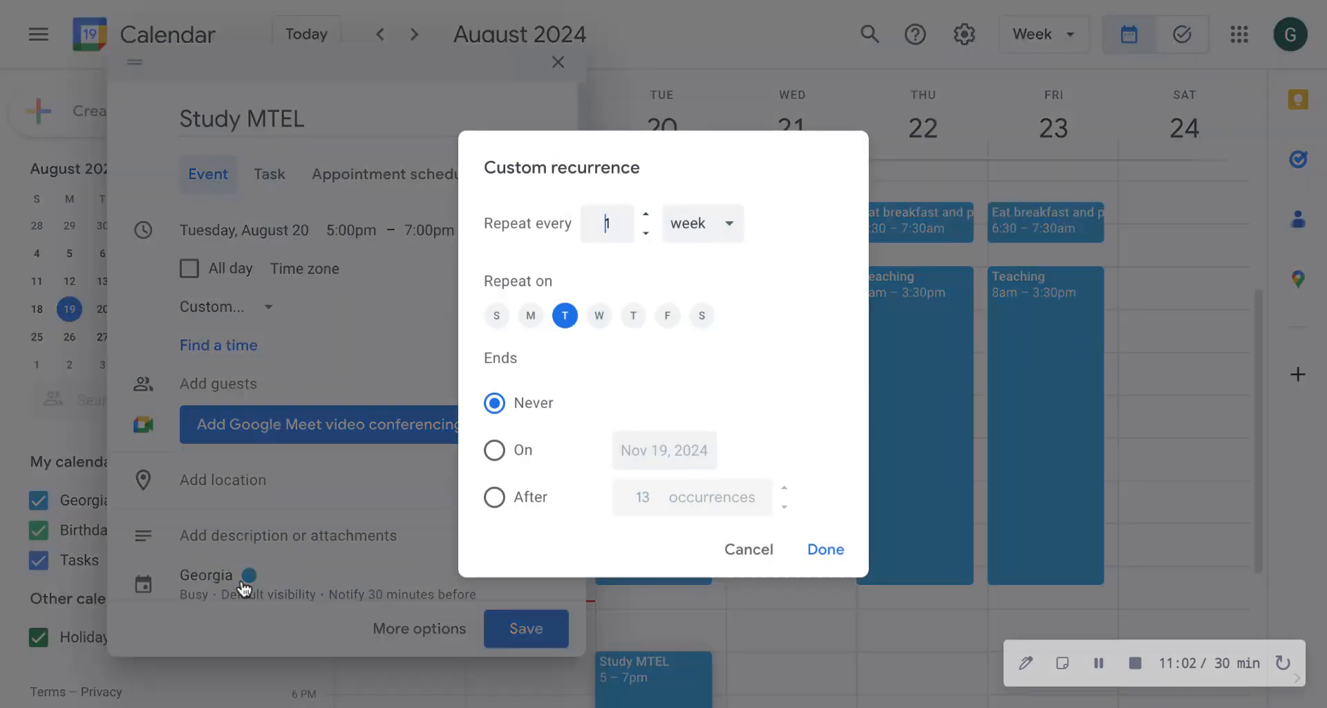
left_click(494, 450)
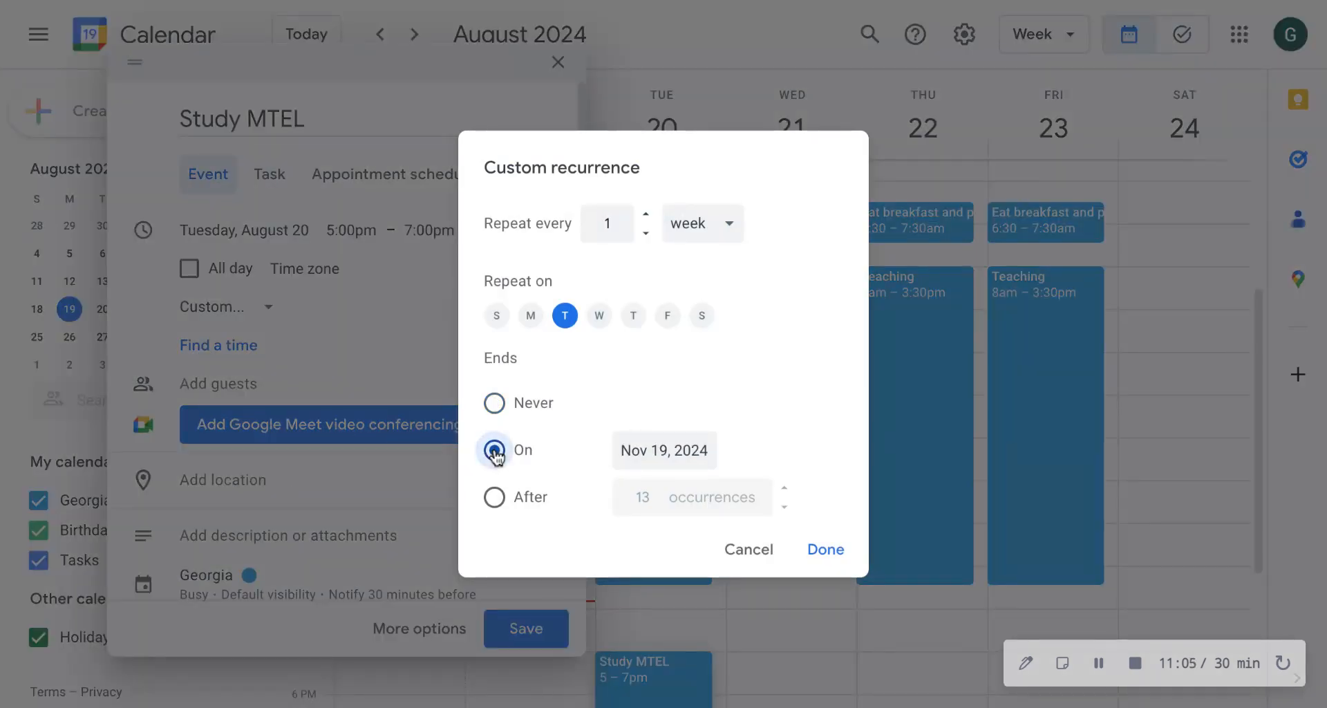
left_click(641, 446)
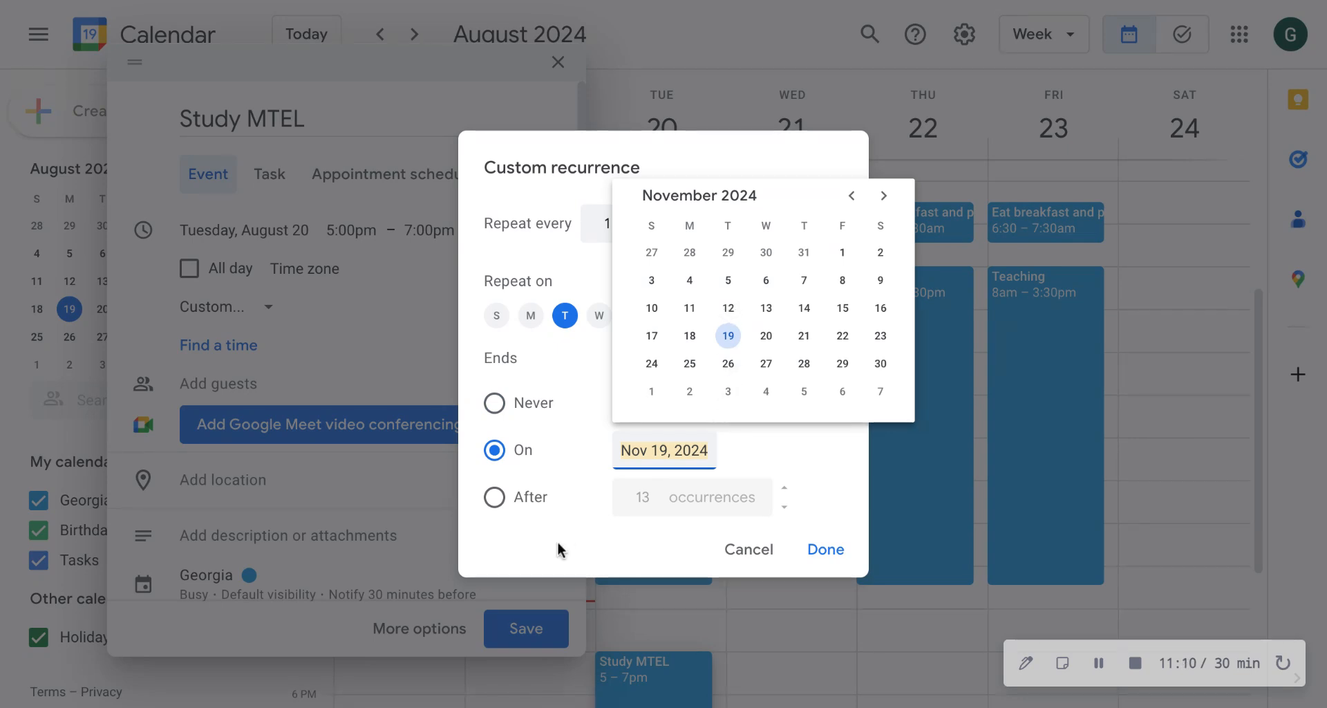
left_click(588, 435)
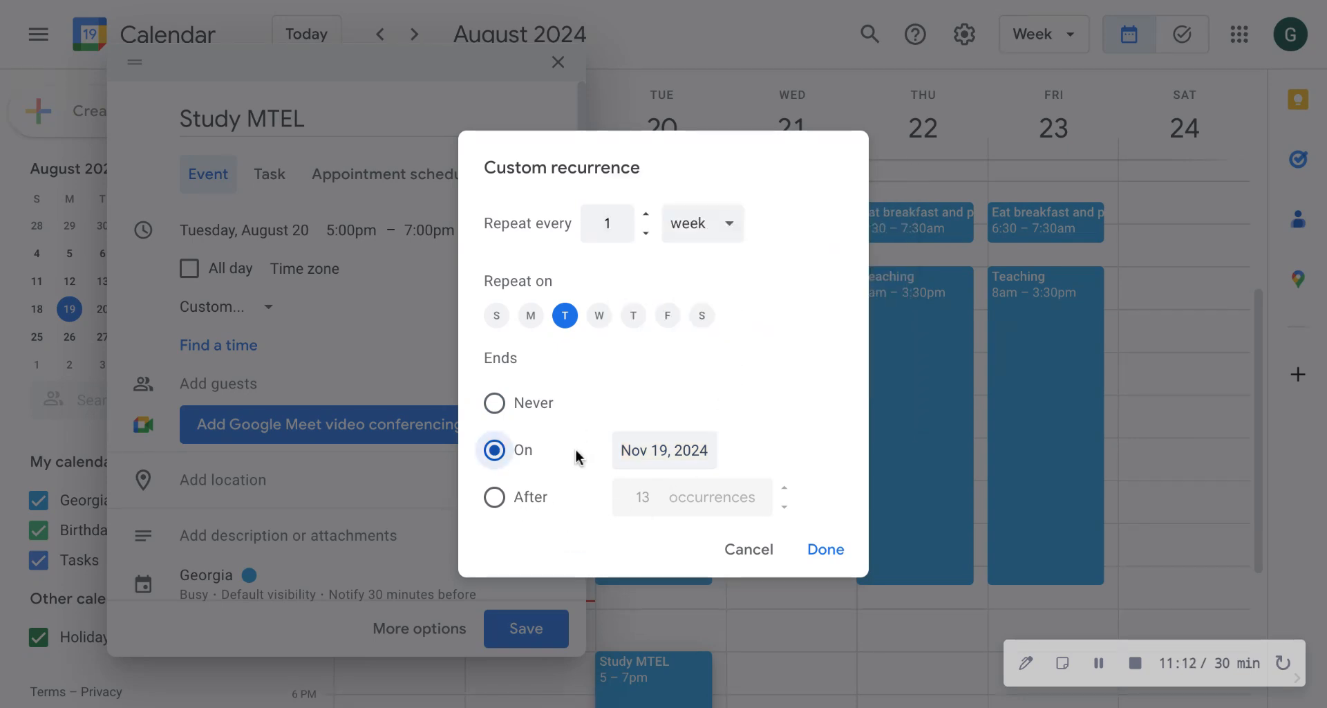
left_click(839, 560)
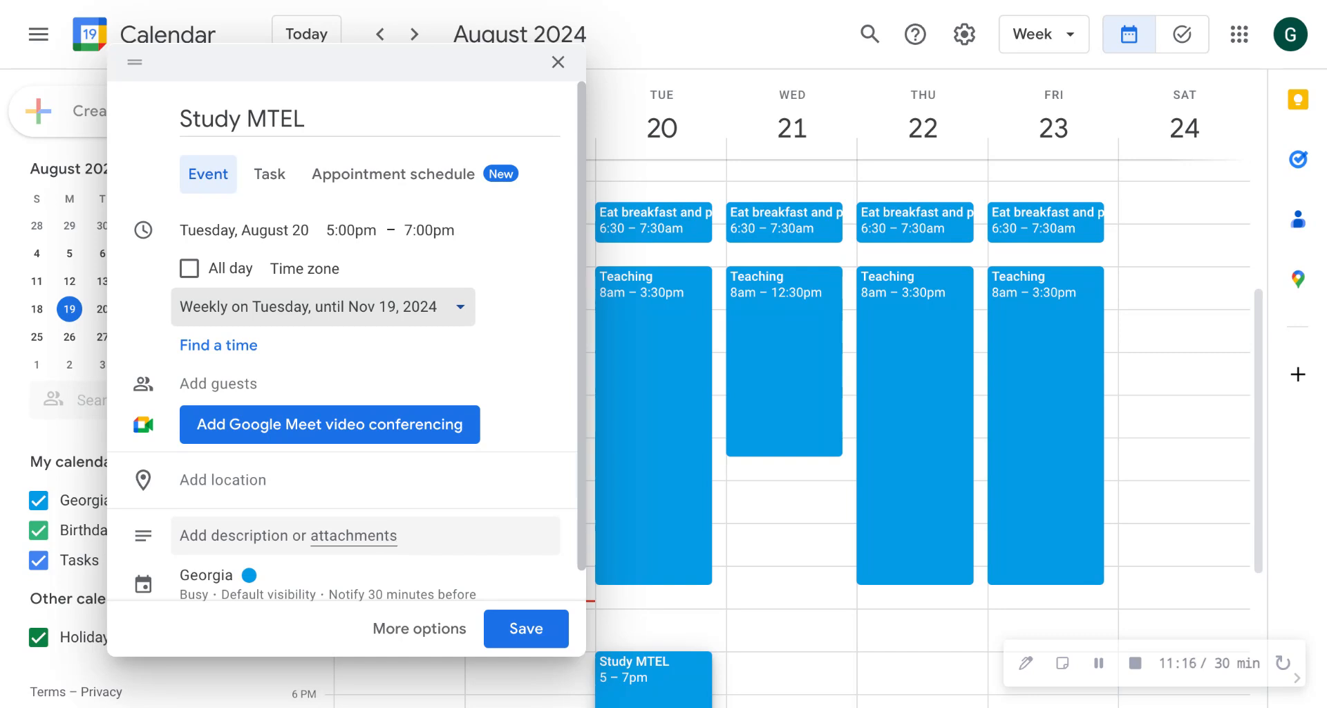
left_click(498, 629)
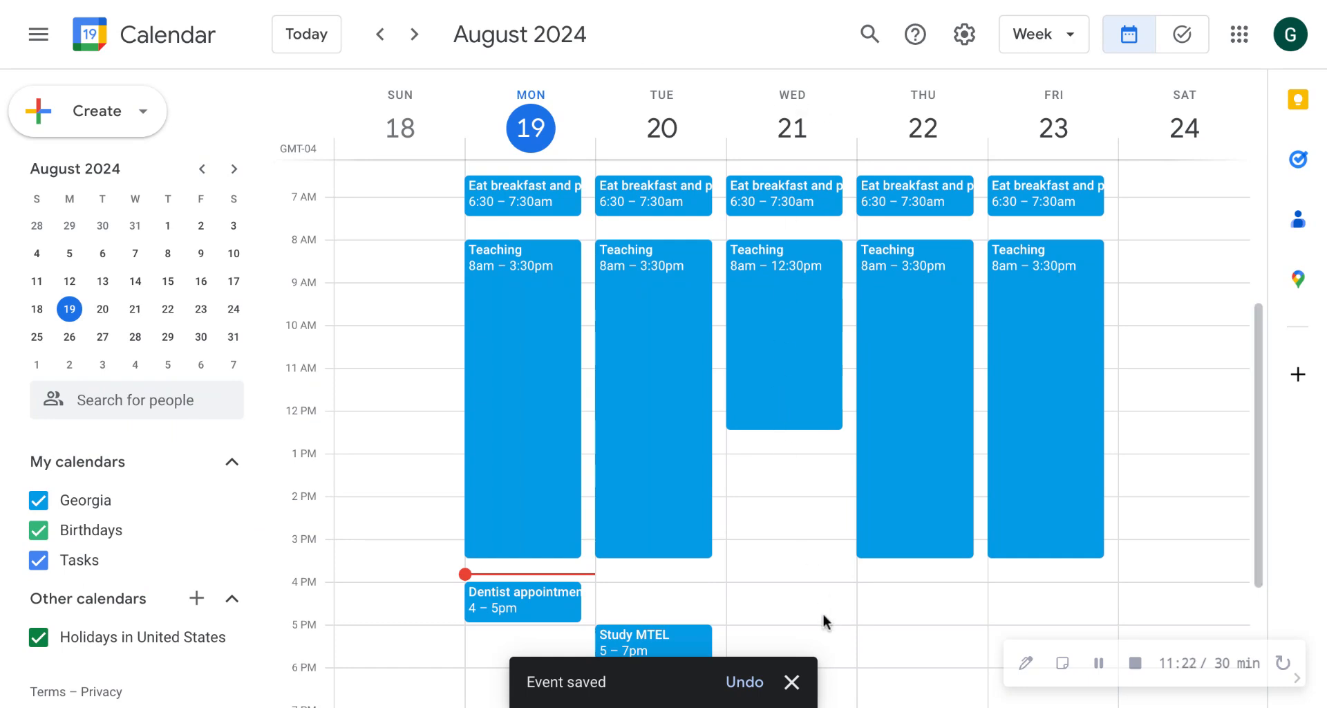
- Create and save an event titled "Fitness Class" on Monday, August 19 from 5:00pm to 6:00pm
left_click(56, 114)
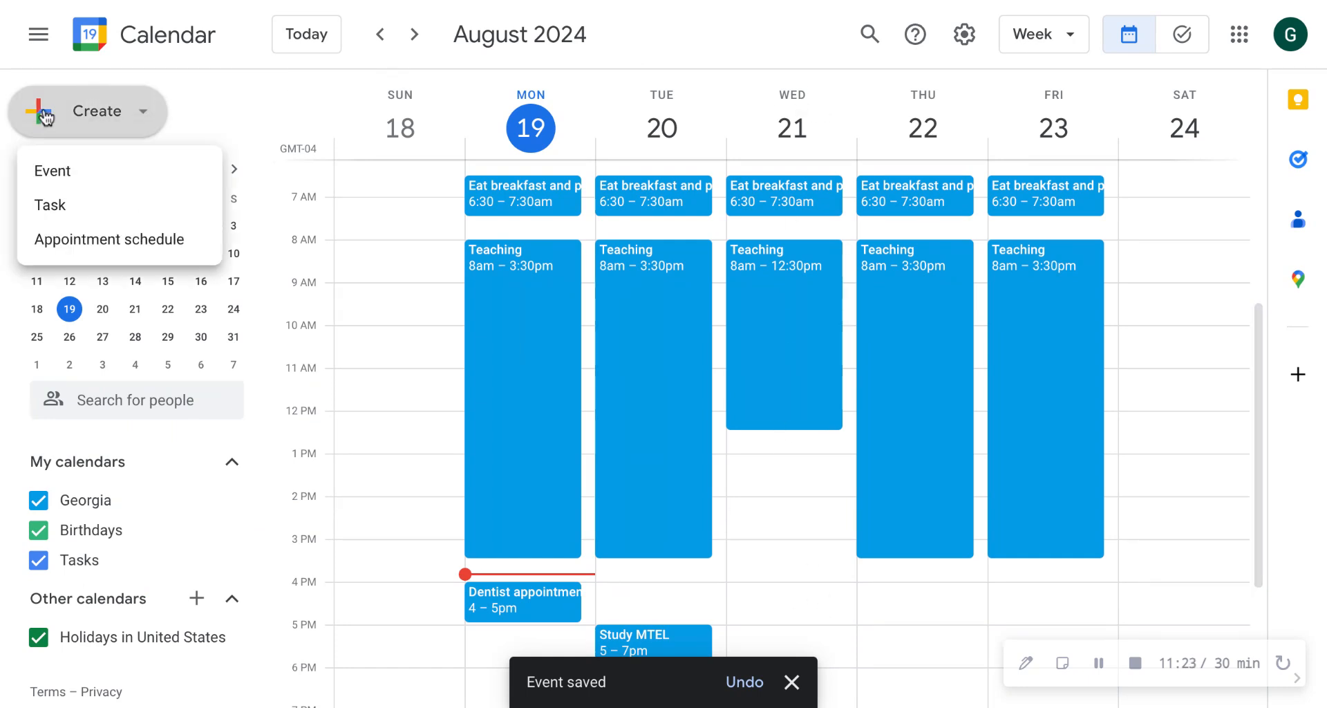
left_click(94, 170)
type("Fitness Class")
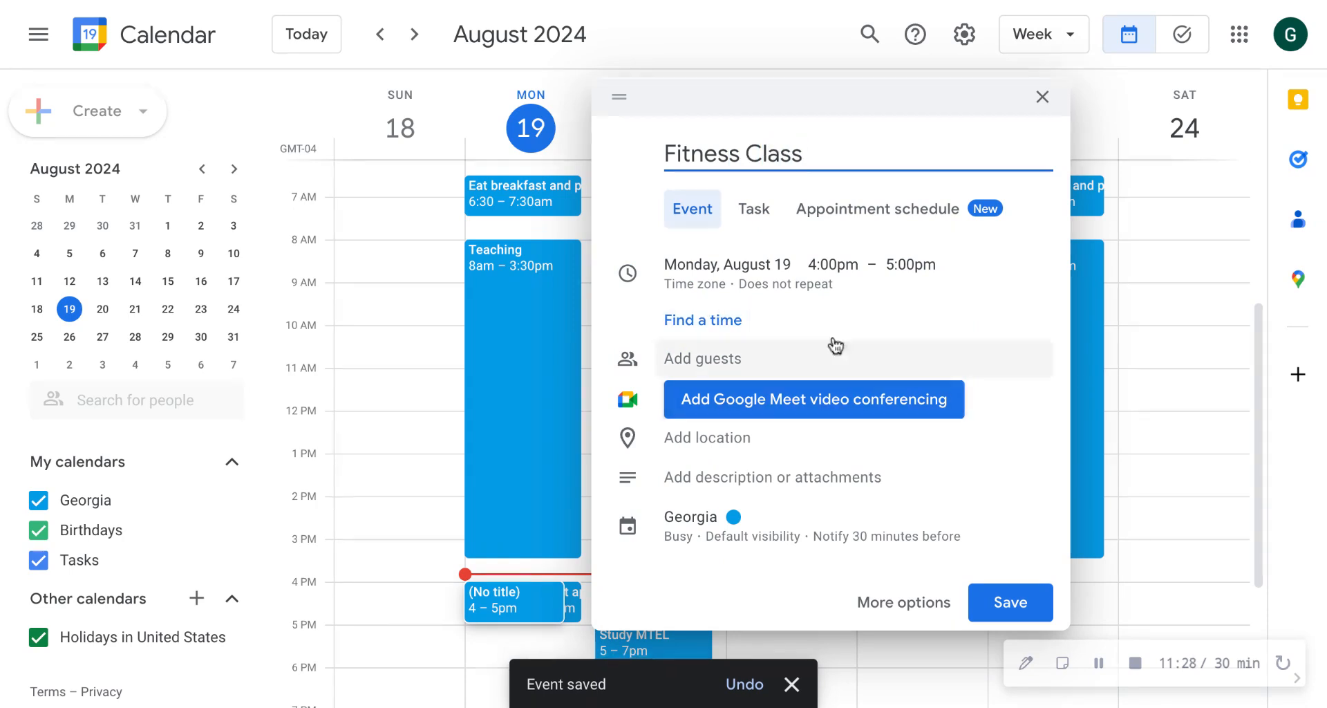
left_click(862, 278)
left_click(827, 230)
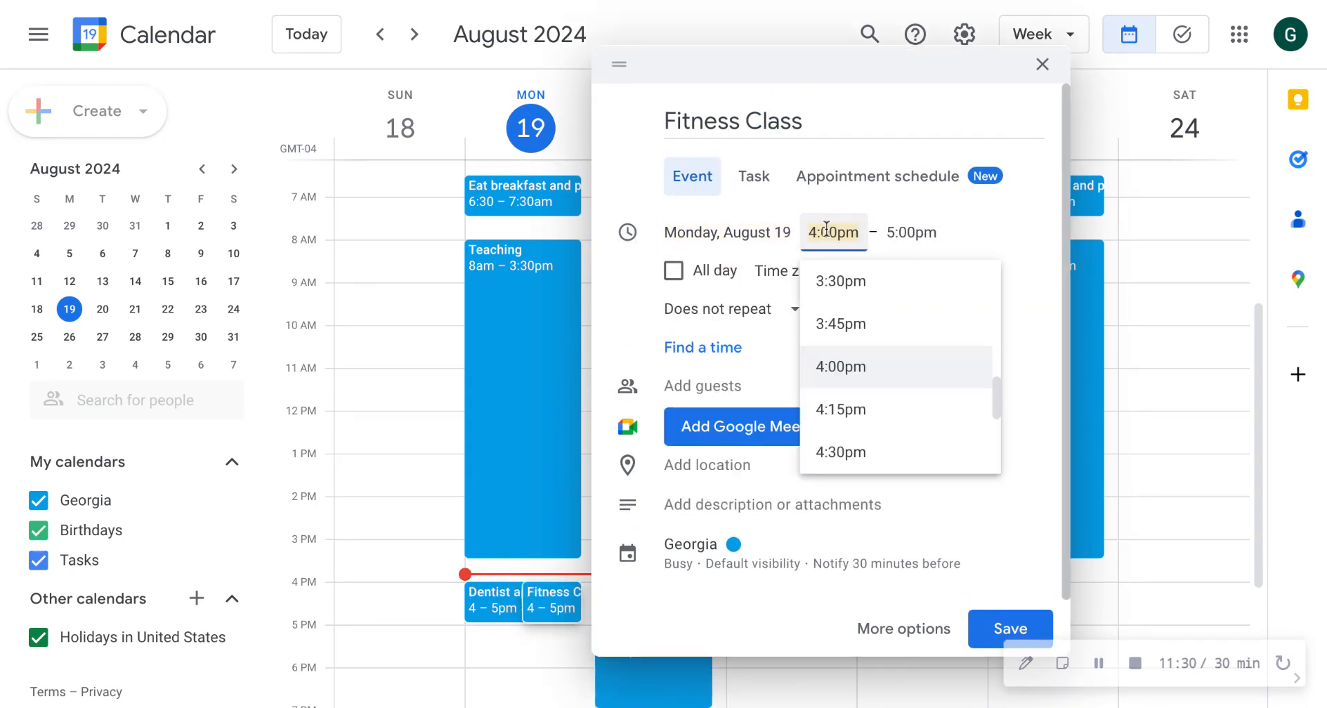
scroll(841, 453, "down", 2)
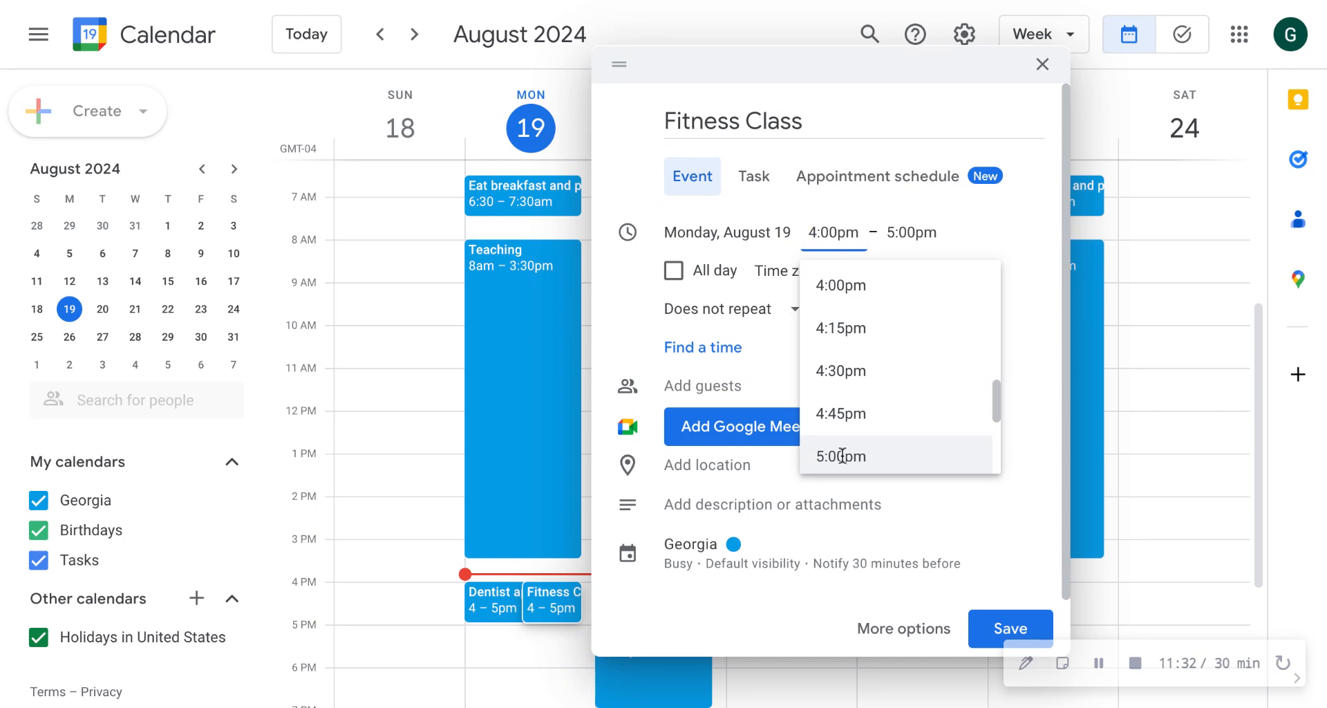
left_click(841, 455)
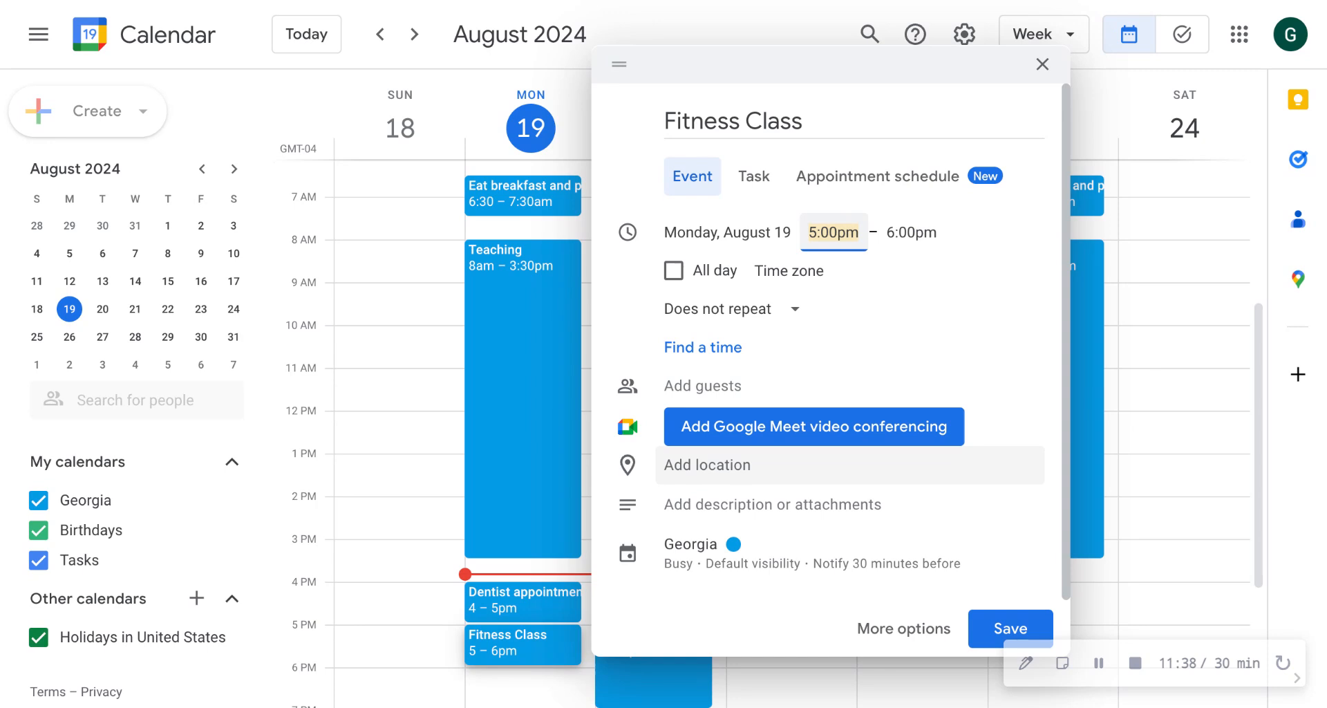
left_click(989, 628)
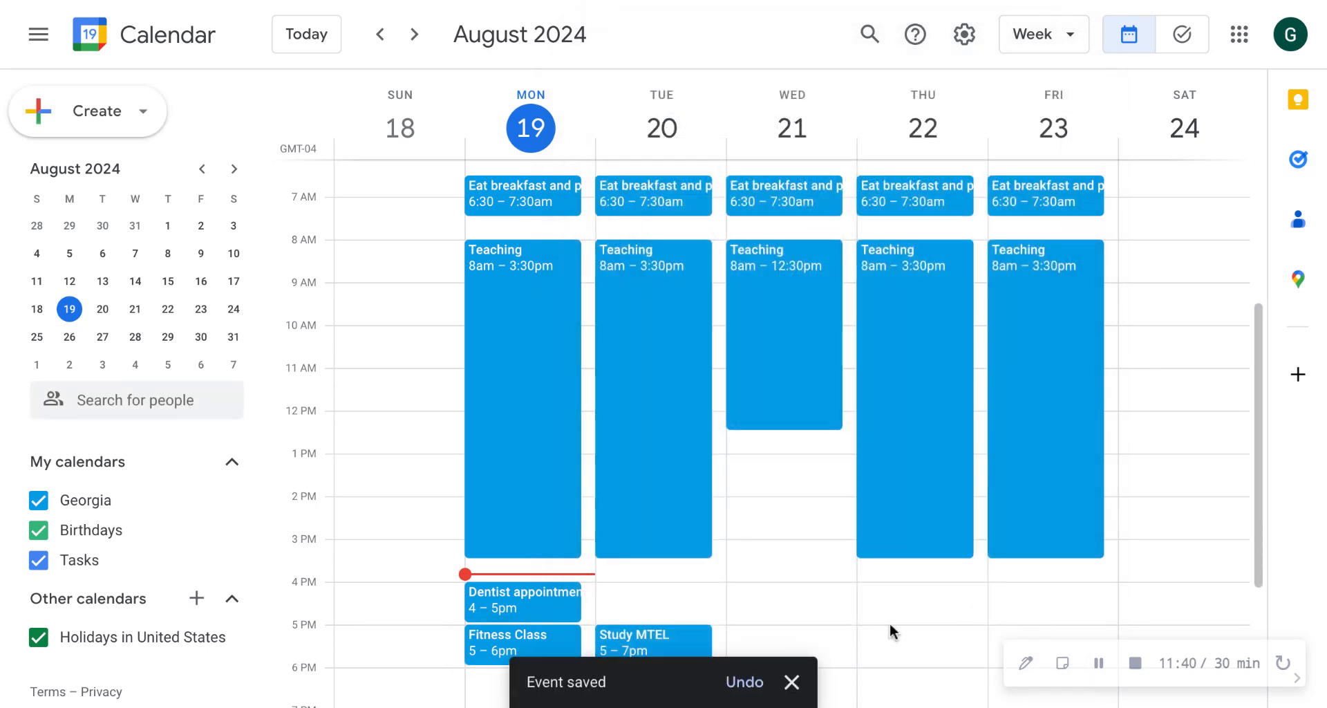
- Change the Fitness Class event's date to Wednesday, August 21, 2024 and save it
scroll(873, 628, "down", 3)
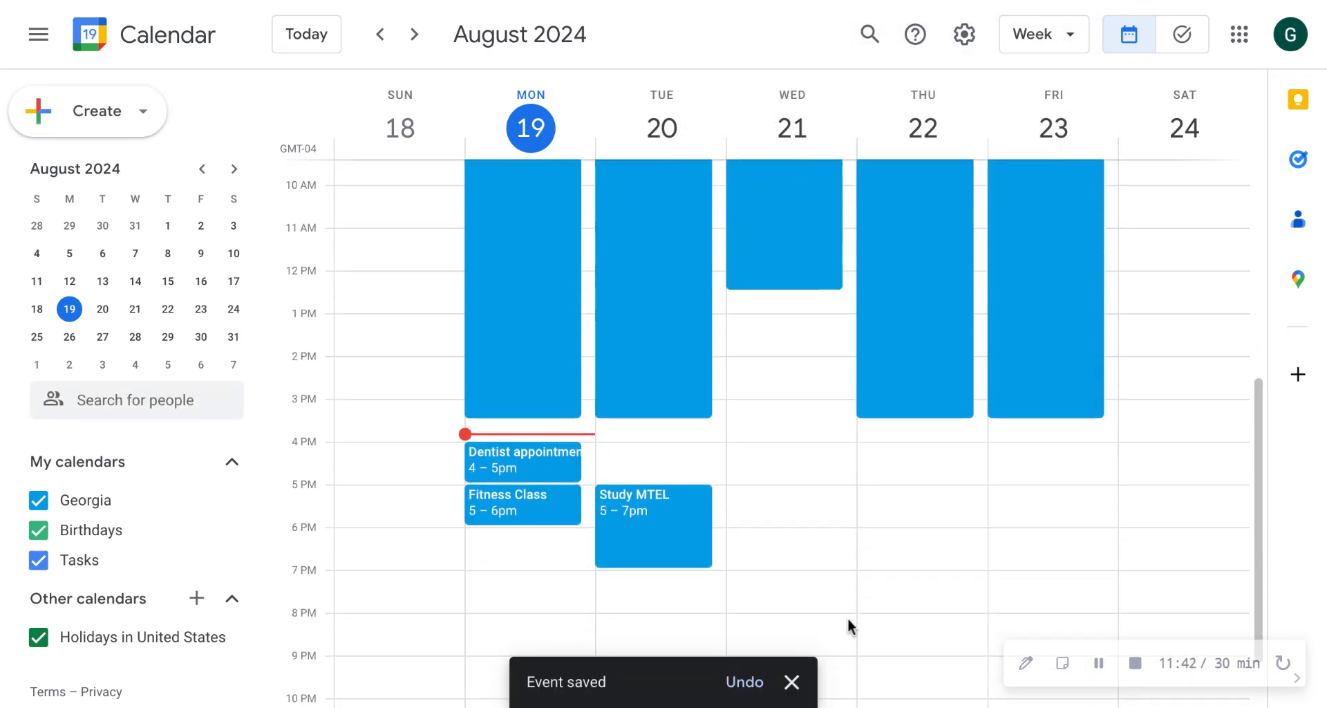
left_click(542, 519)
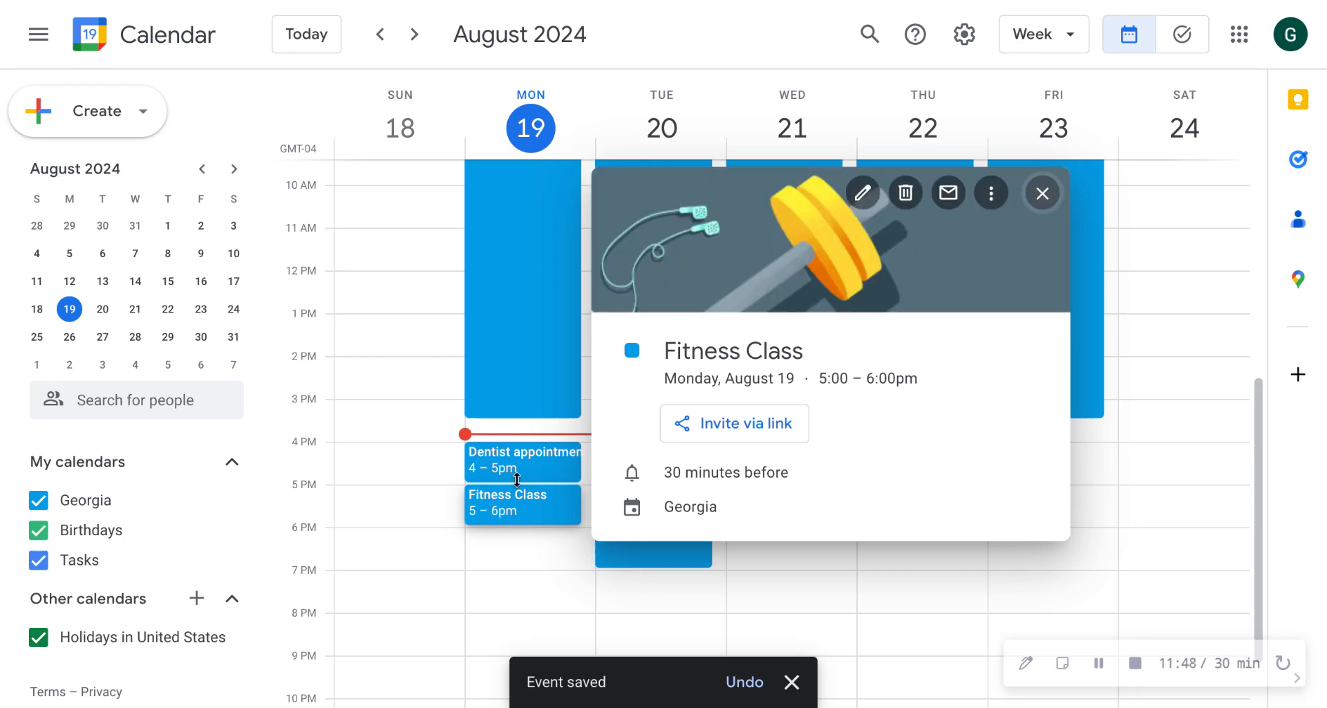
left_click(863, 194)
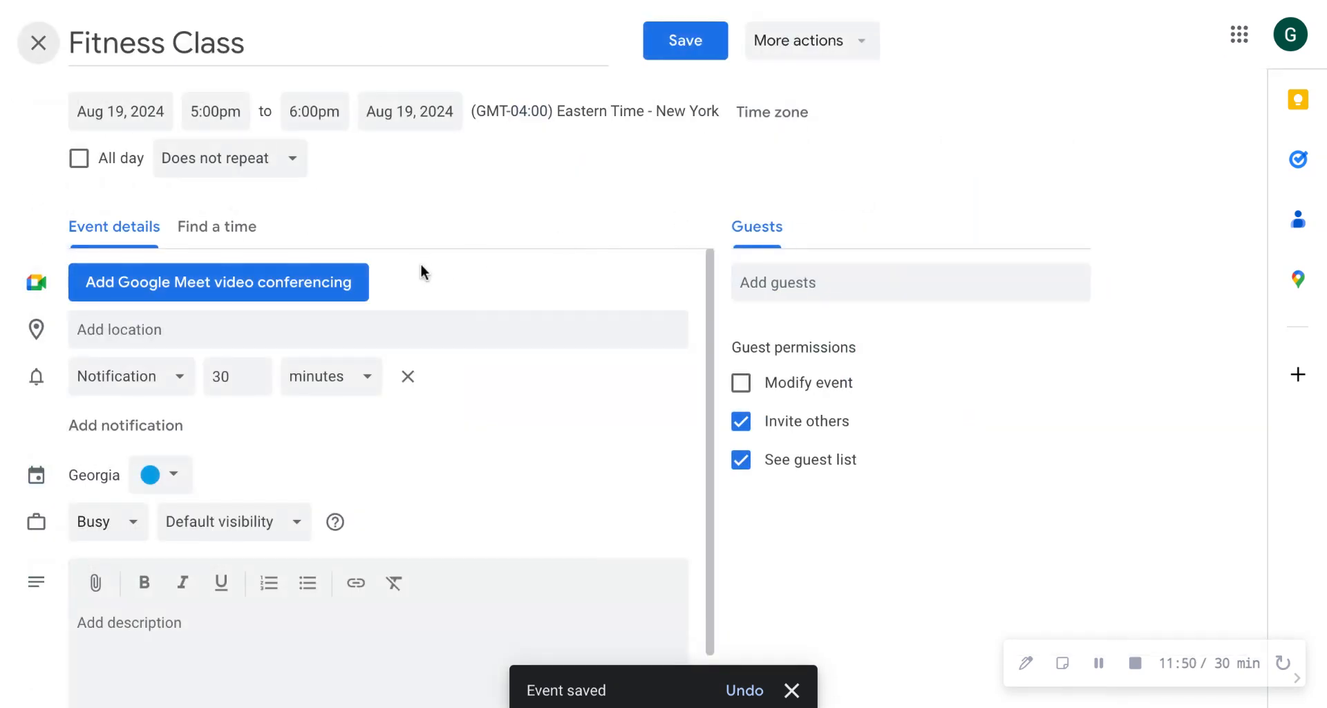
left_click(125, 114)
left_click(220, 298)
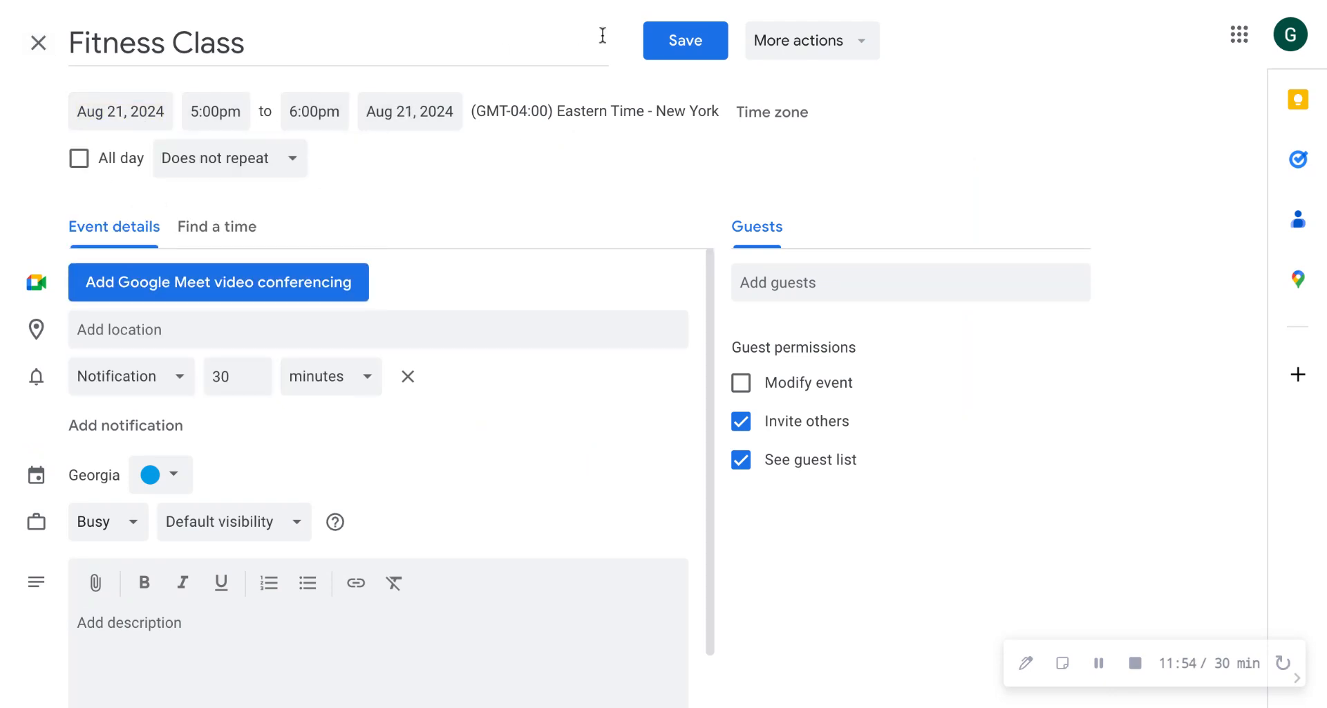
left_click(680, 43)
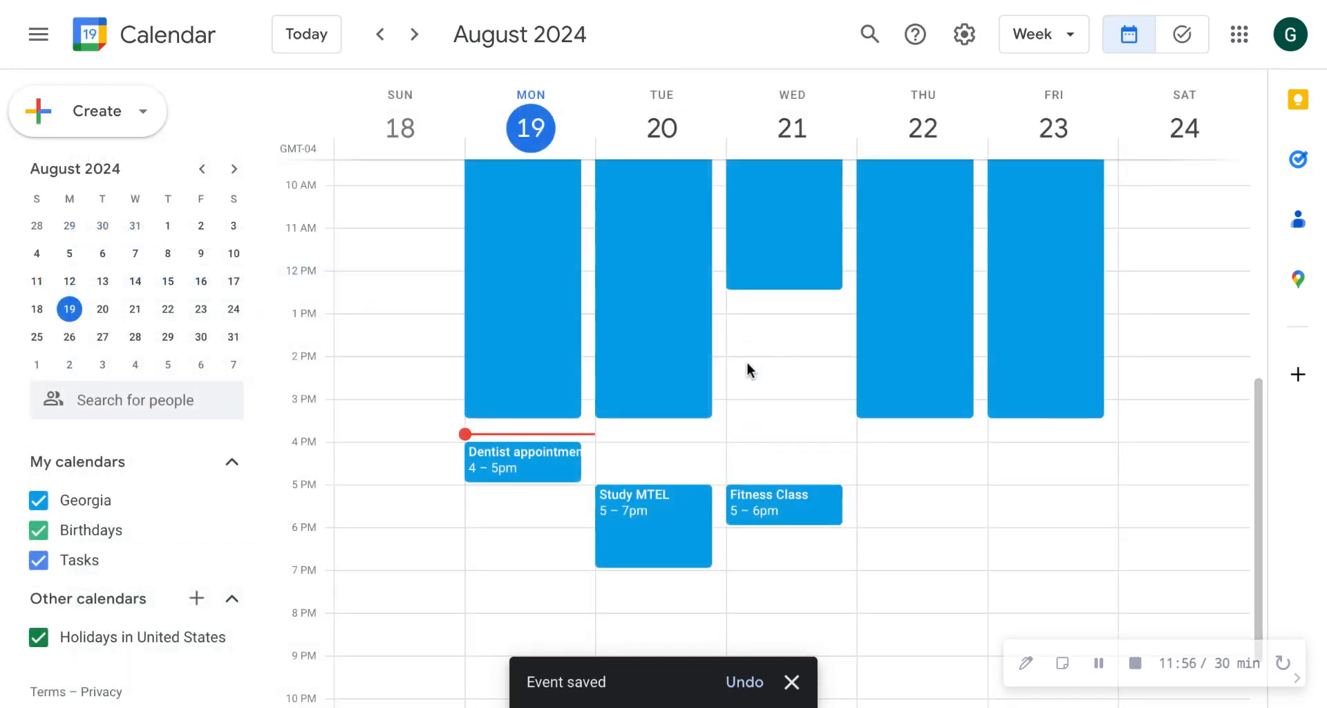
- Start a new calendar event titled "Lesson Plan"
scroll(747, 362, "up", 1)
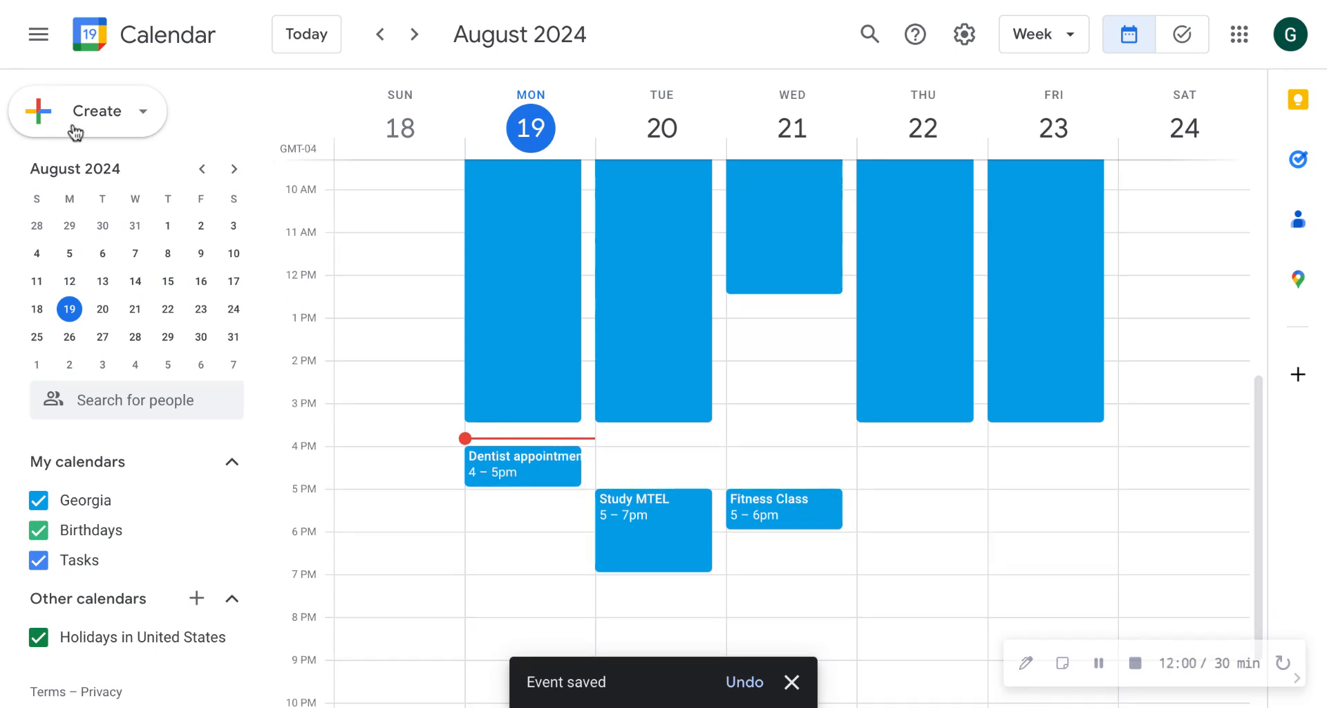
left_click(29, 119)
left_click(48, 160)
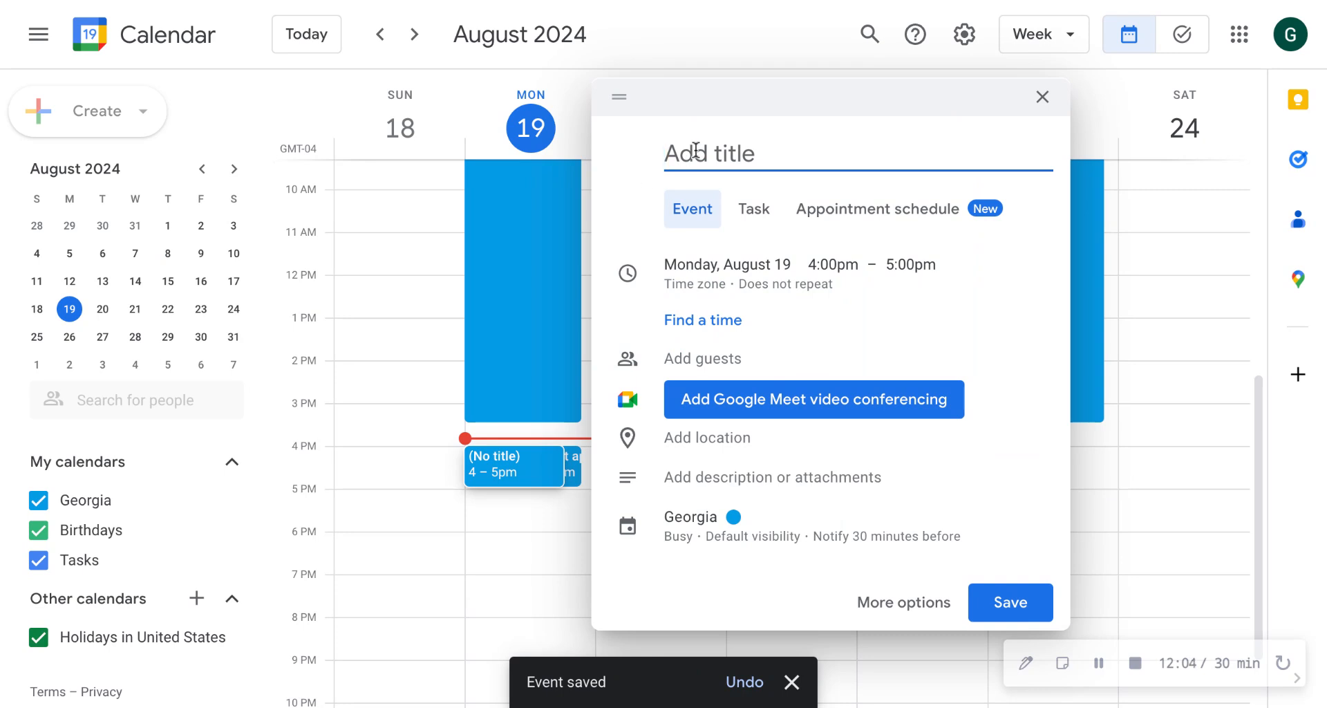
type("Lesso")
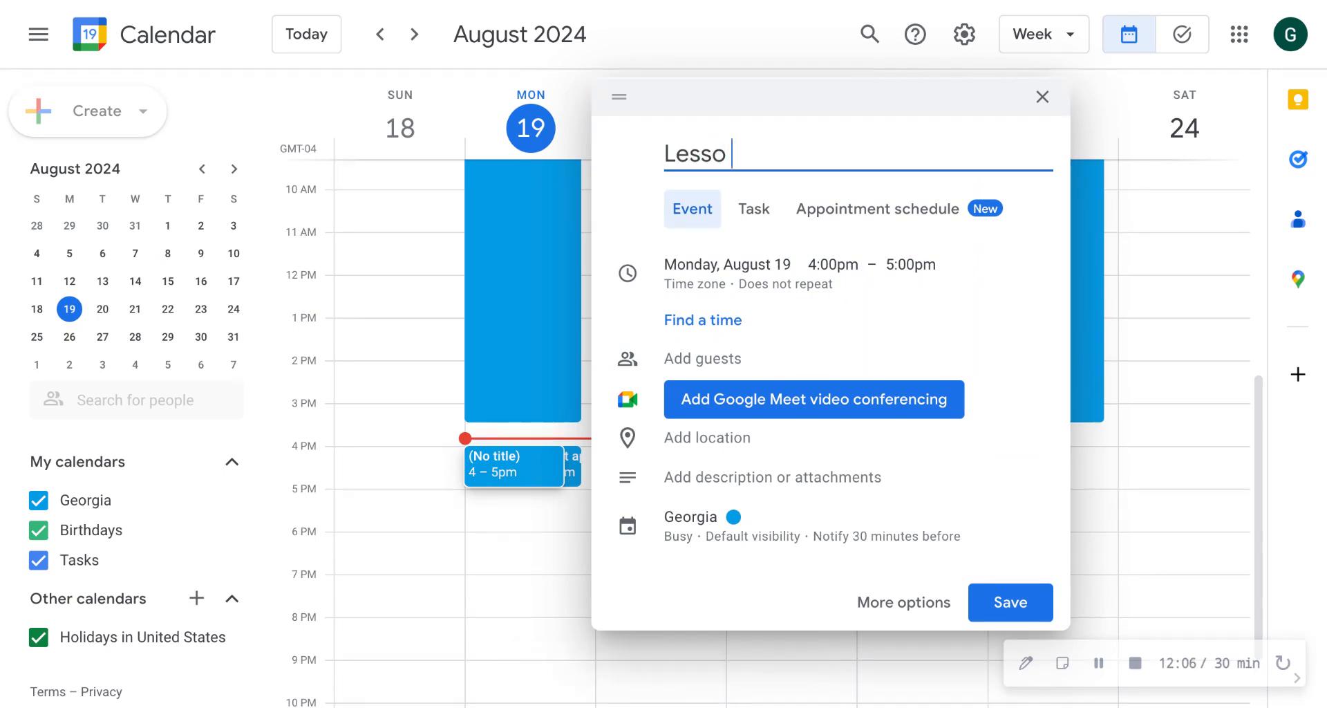
type("n Plan")
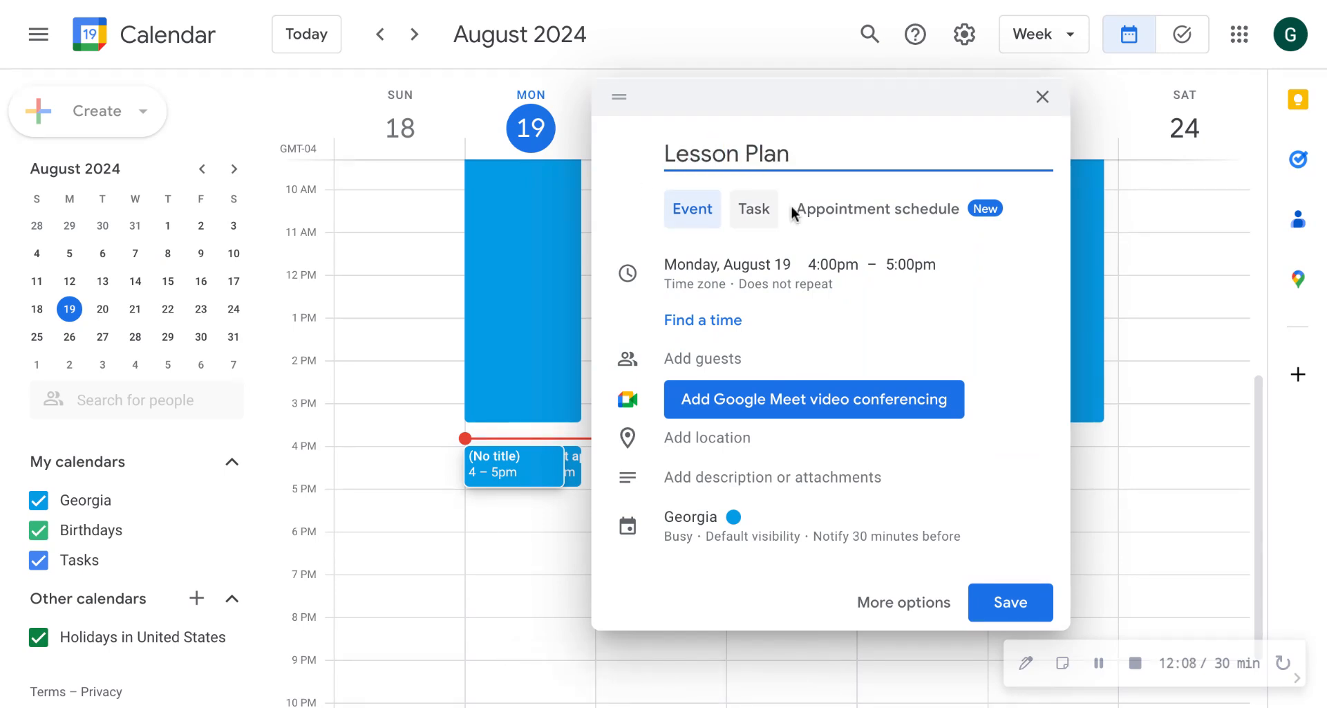
- Set the Lesson Plan event's time from 1:00pm to 3:00pm and save it
left_click(831, 267)
scroll(851, 344, "up", 3)
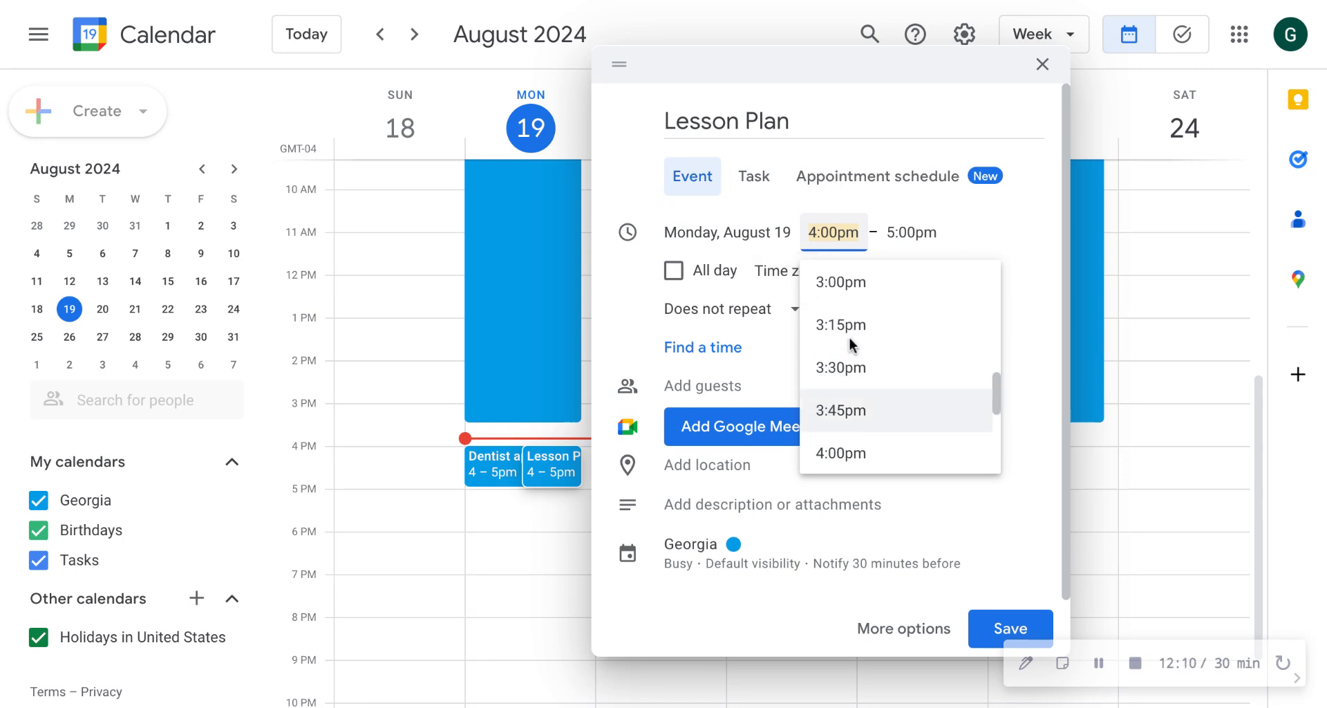
scroll(851, 344, "up", 3)
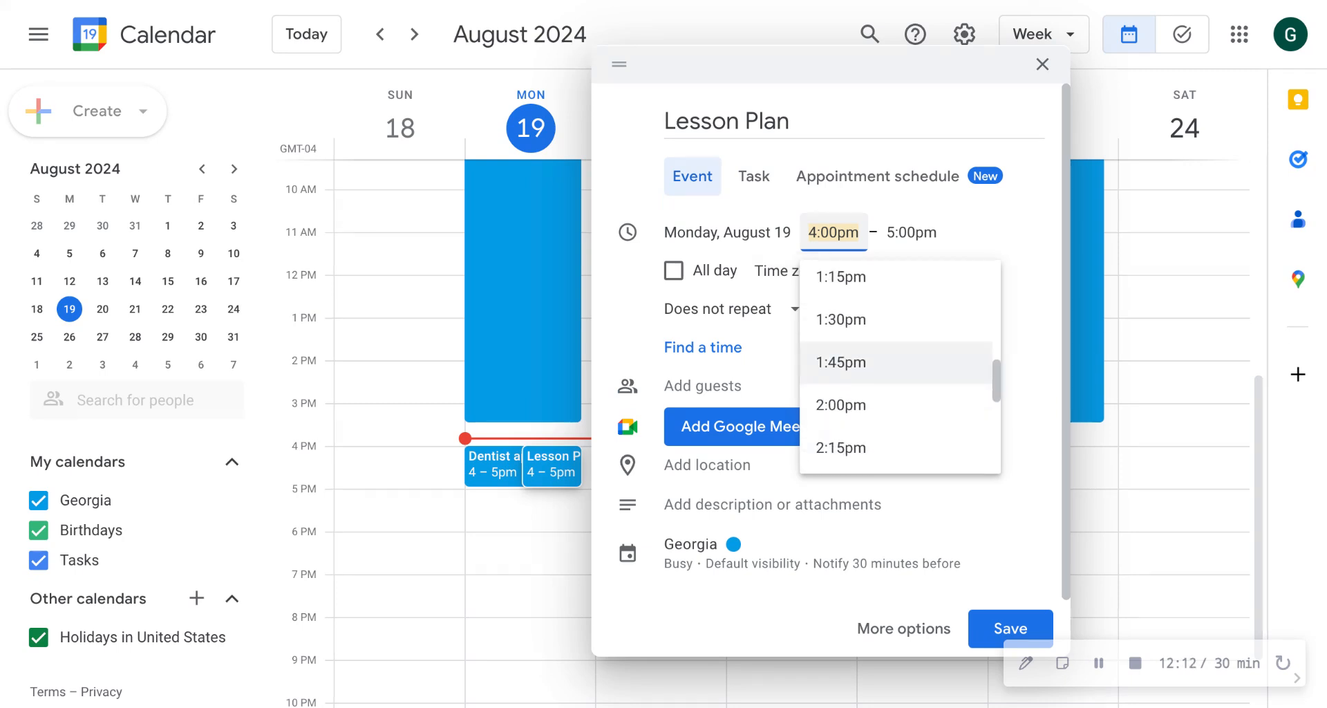
scroll(851, 305, "up", 1)
left_click(848, 284)
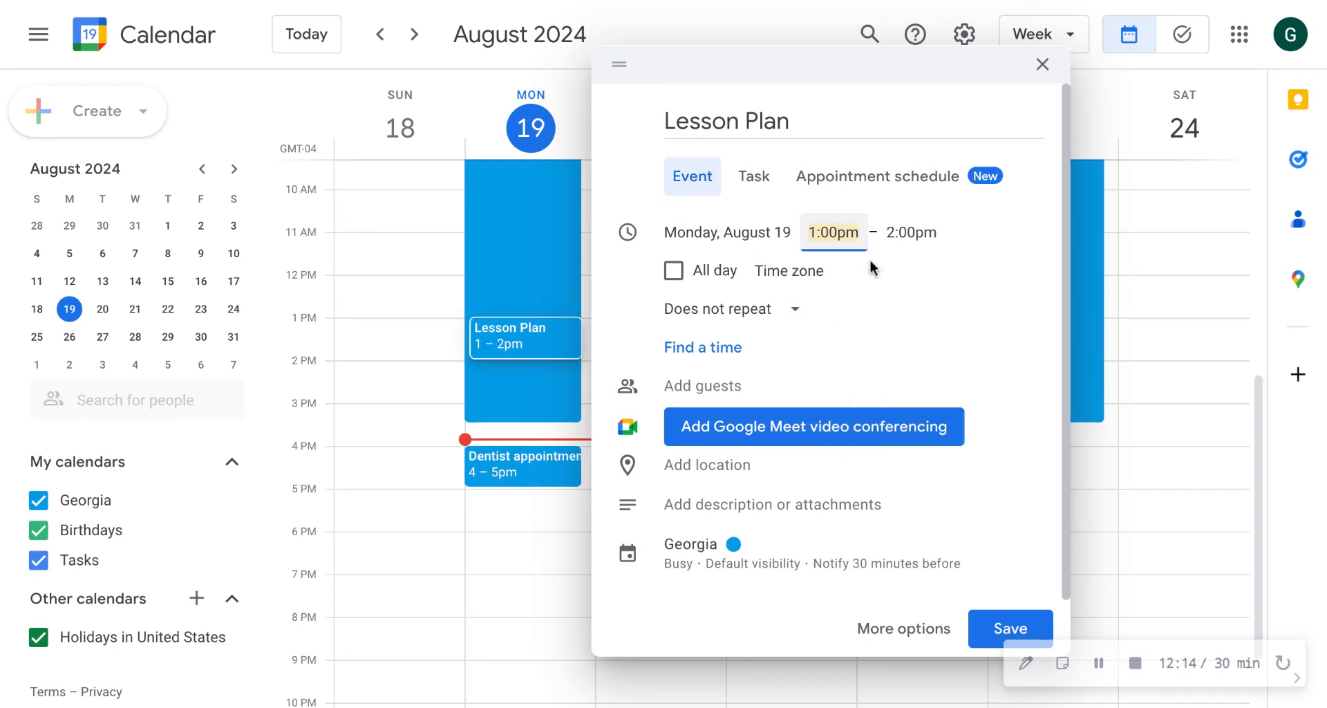
left_click(910, 234)
scroll(927, 398, "down", 1)
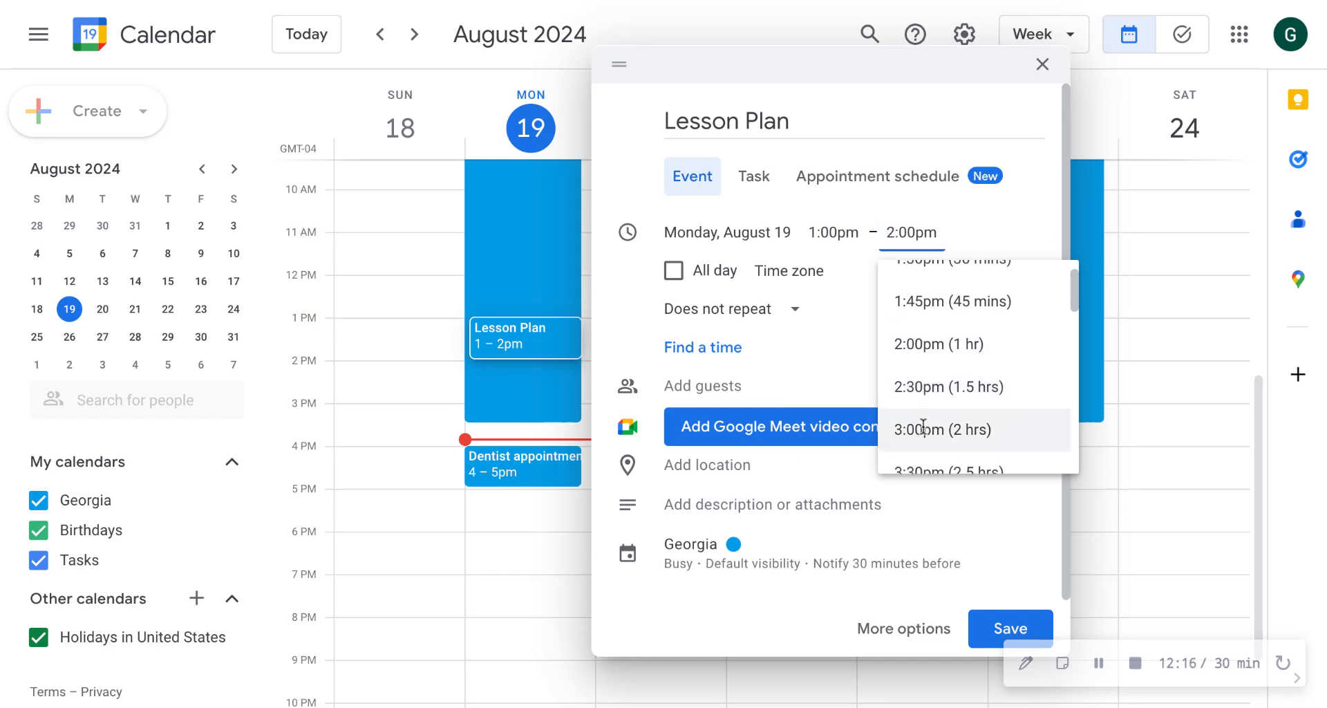
left_click(926, 429)
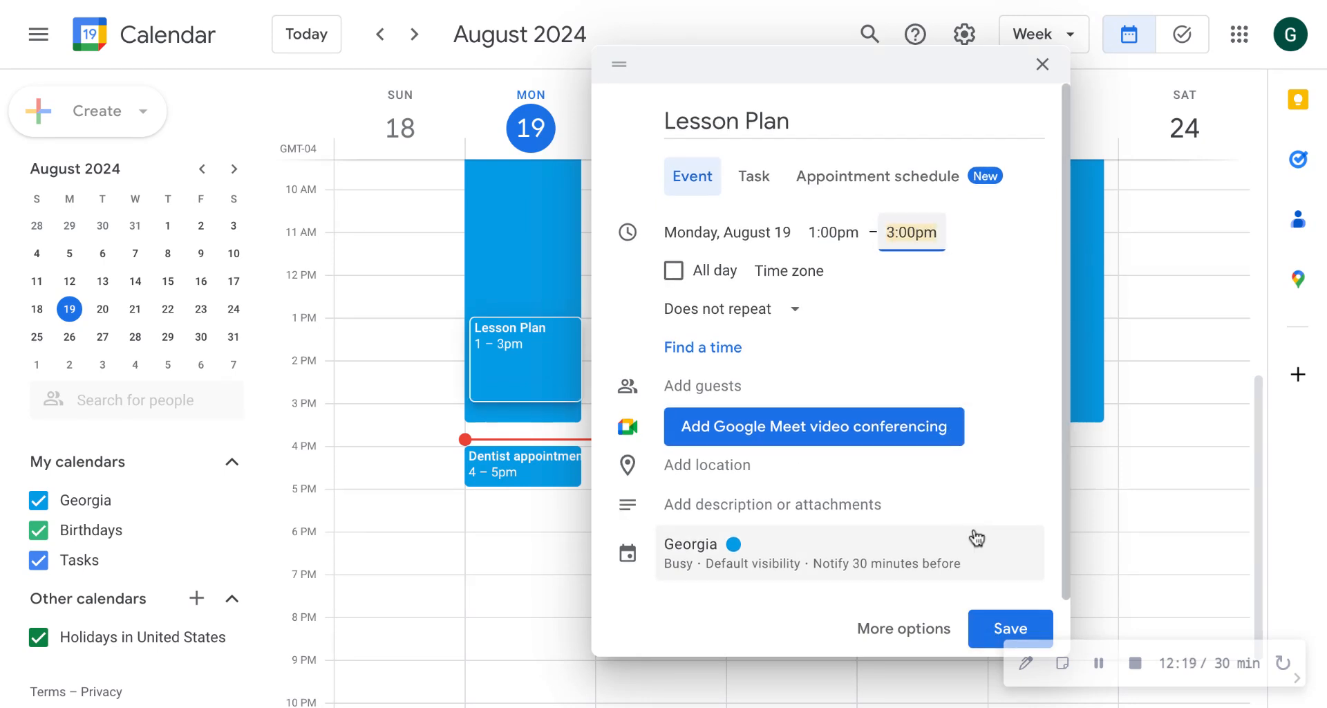
left_click(994, 639)
- Change the Lesson Plan event's date to Wednesday, August 21, 2024 and save it
left_click(518, 374)
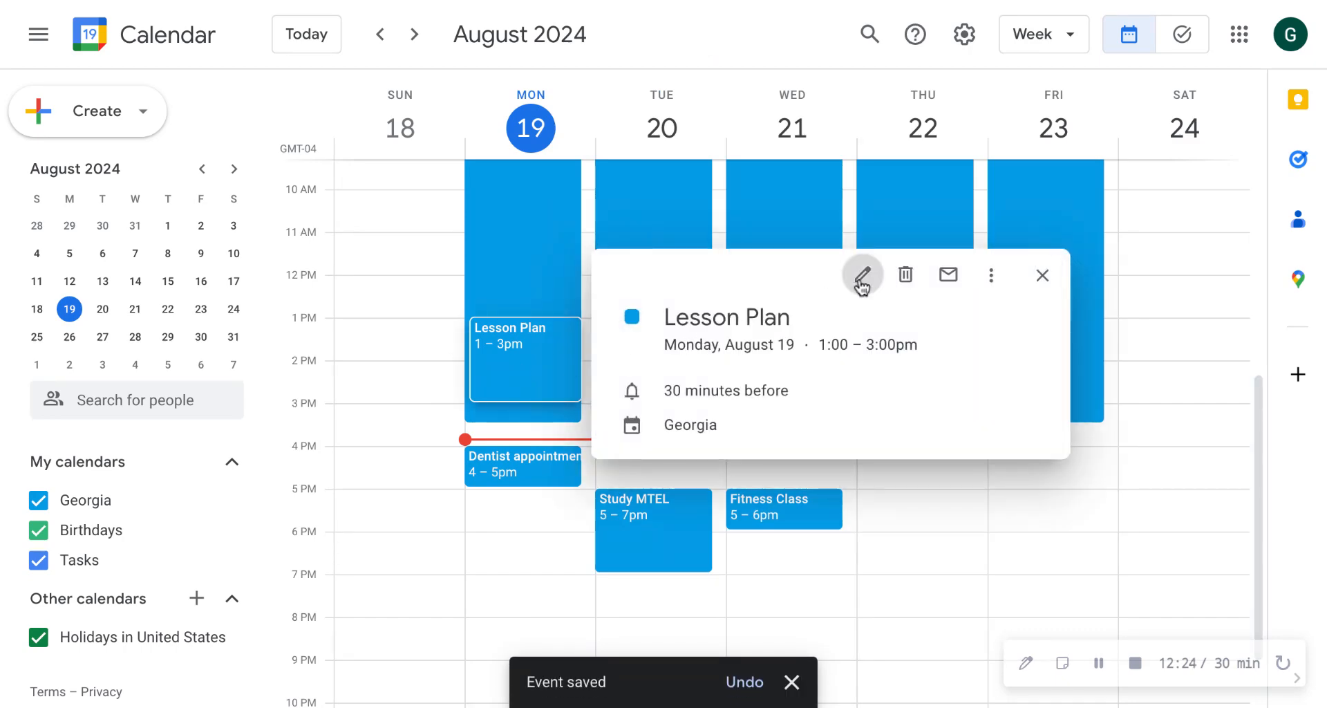
left_click(856, 278)
left_click(135, 116)
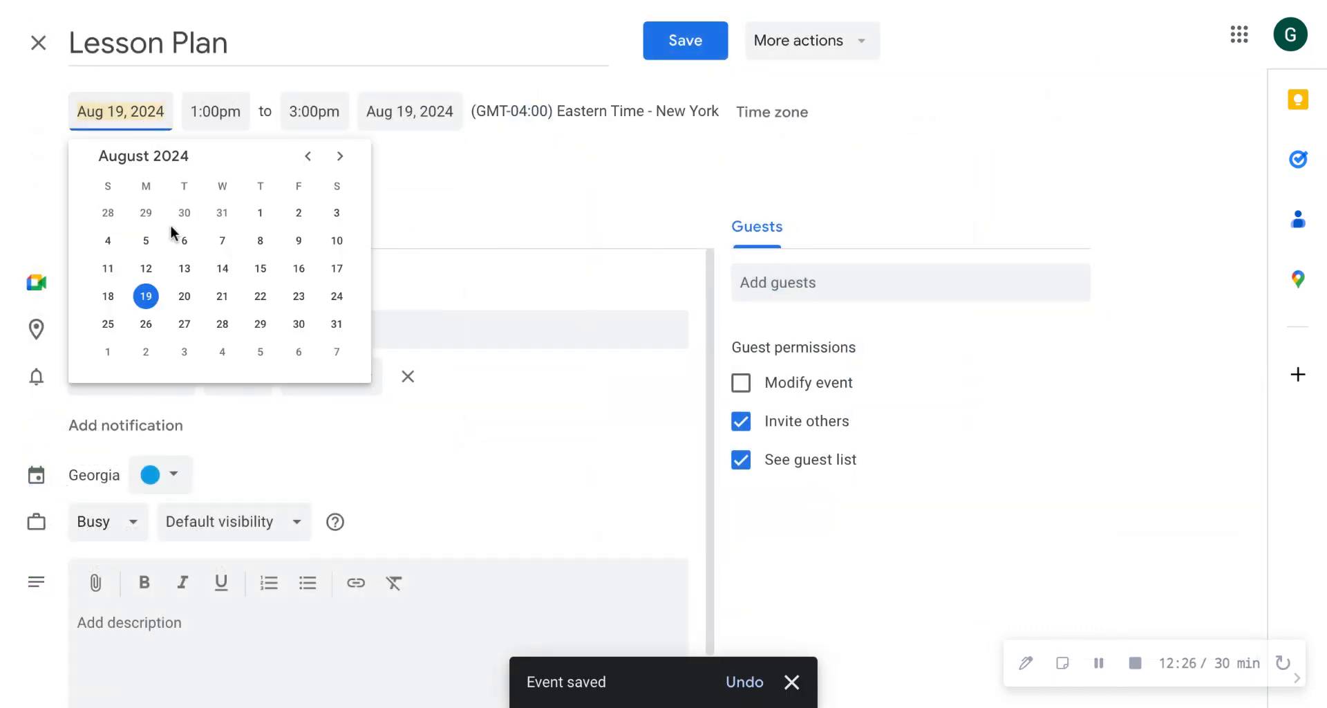
left_click(224, 298)
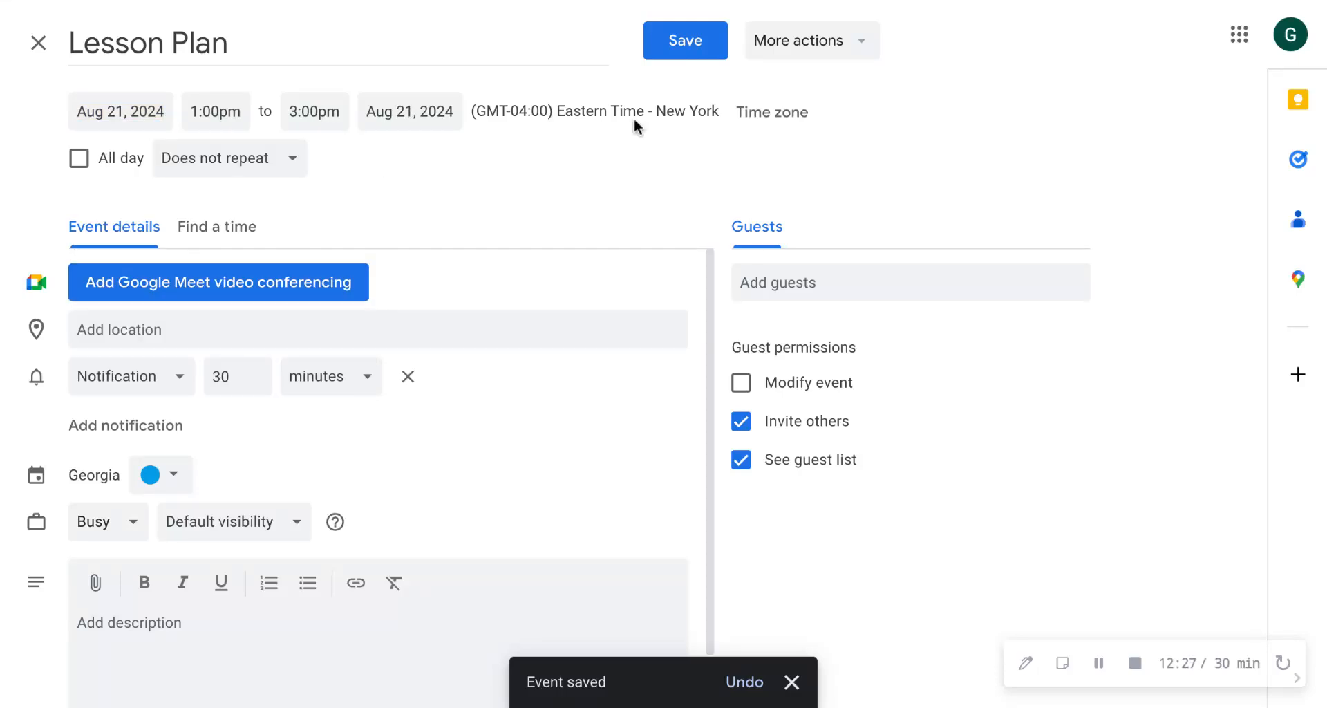
left_click(687, 43)
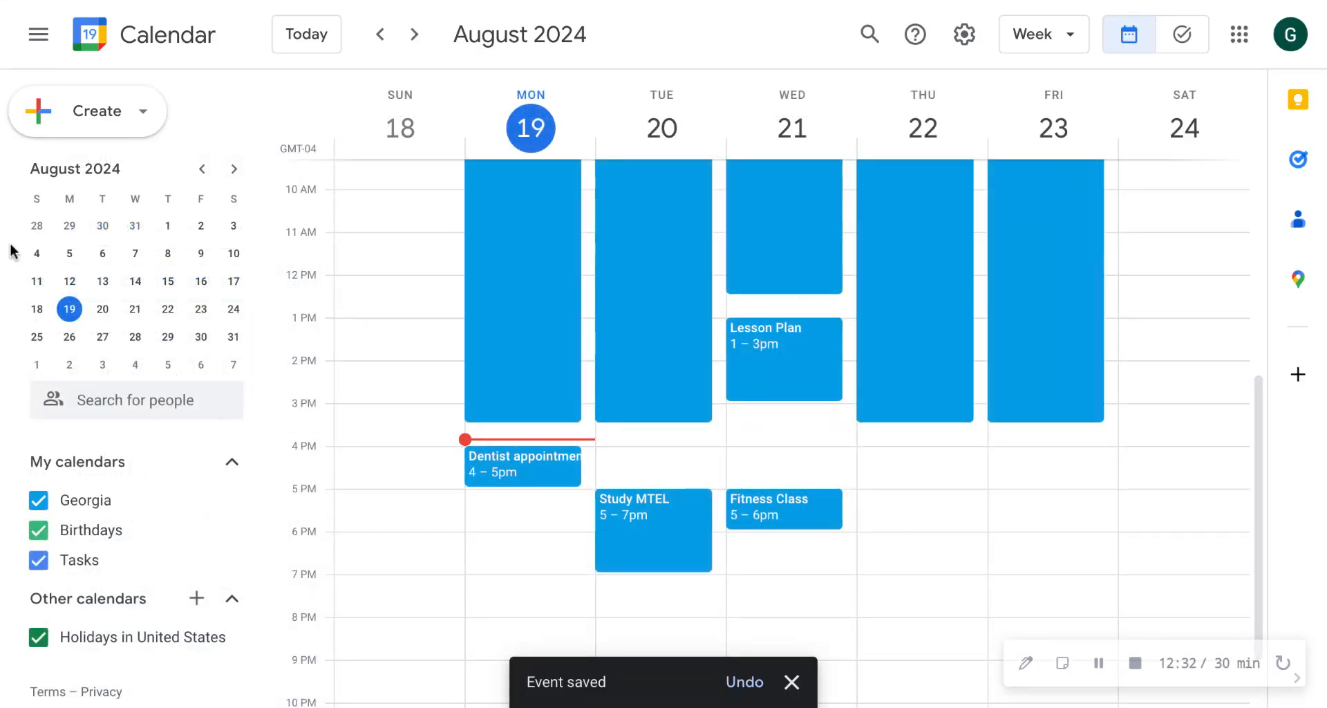
- Start a new event titled "Meet with K's Mom" and set its date to Thursday, August 22
left_click(33, 123)
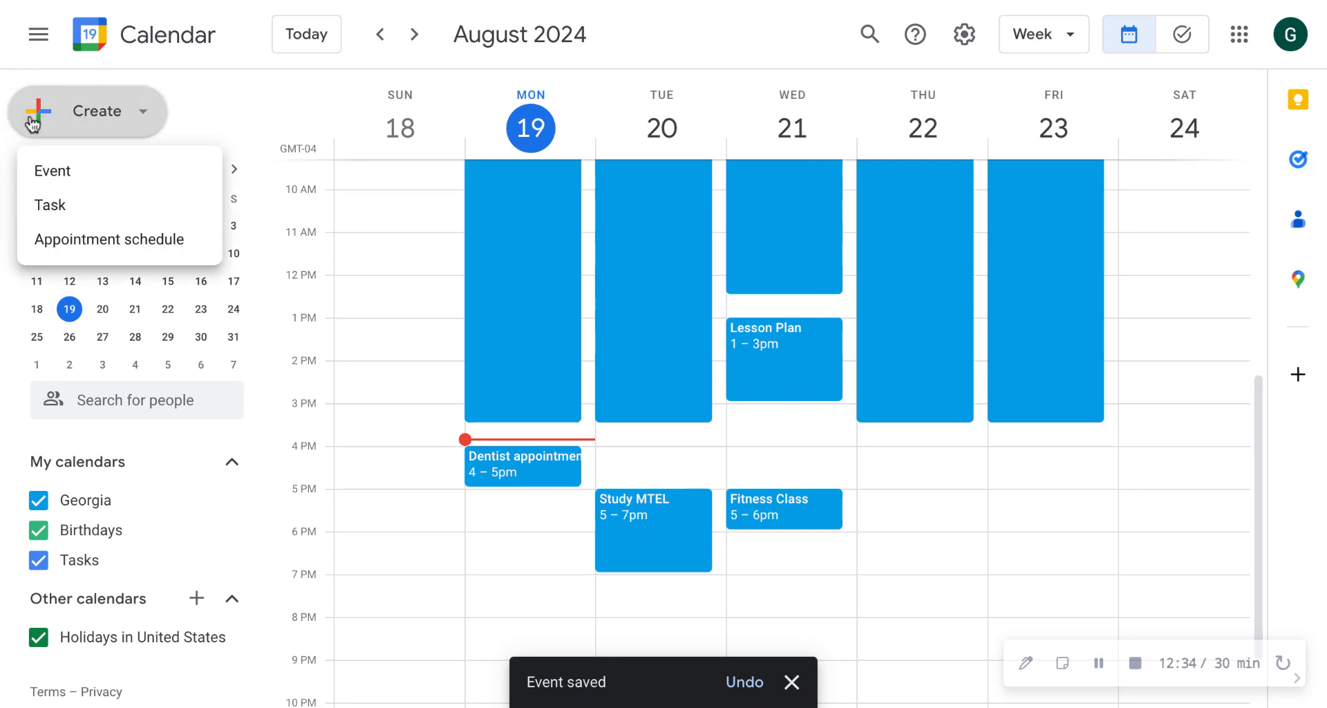
left_click(51, 179)
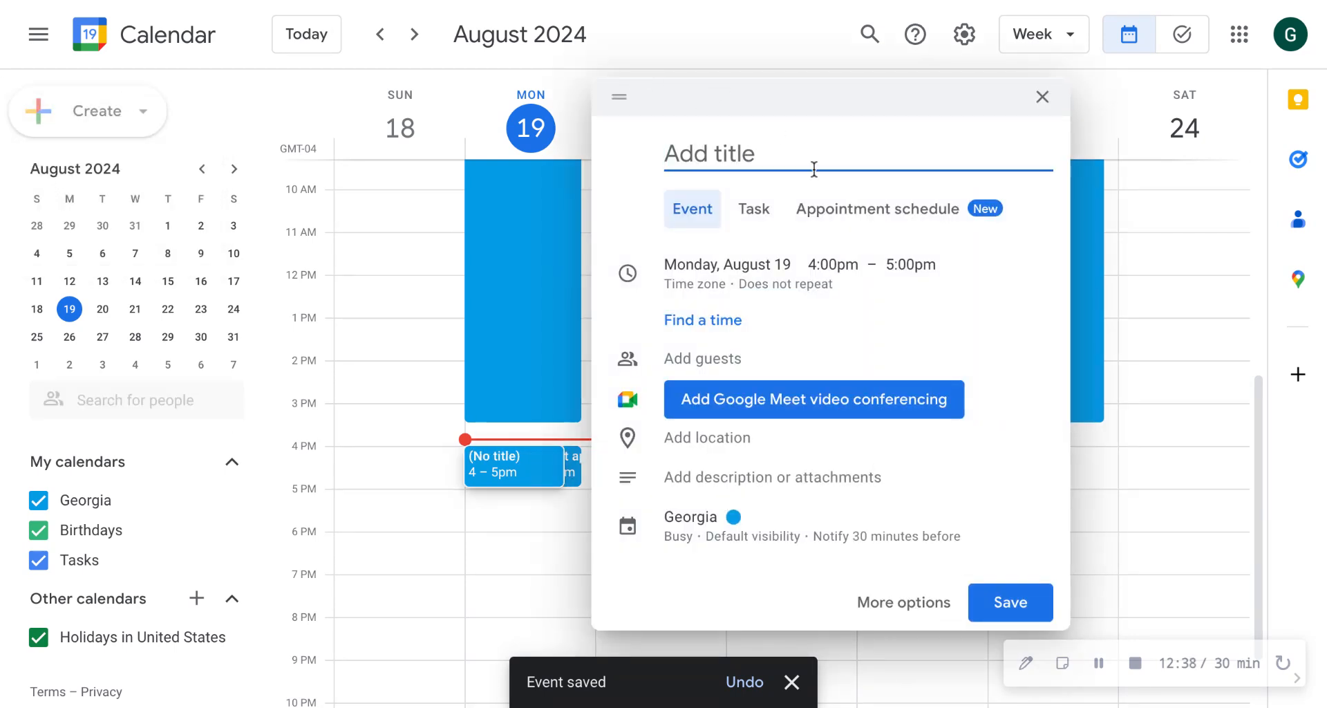
type("Me")
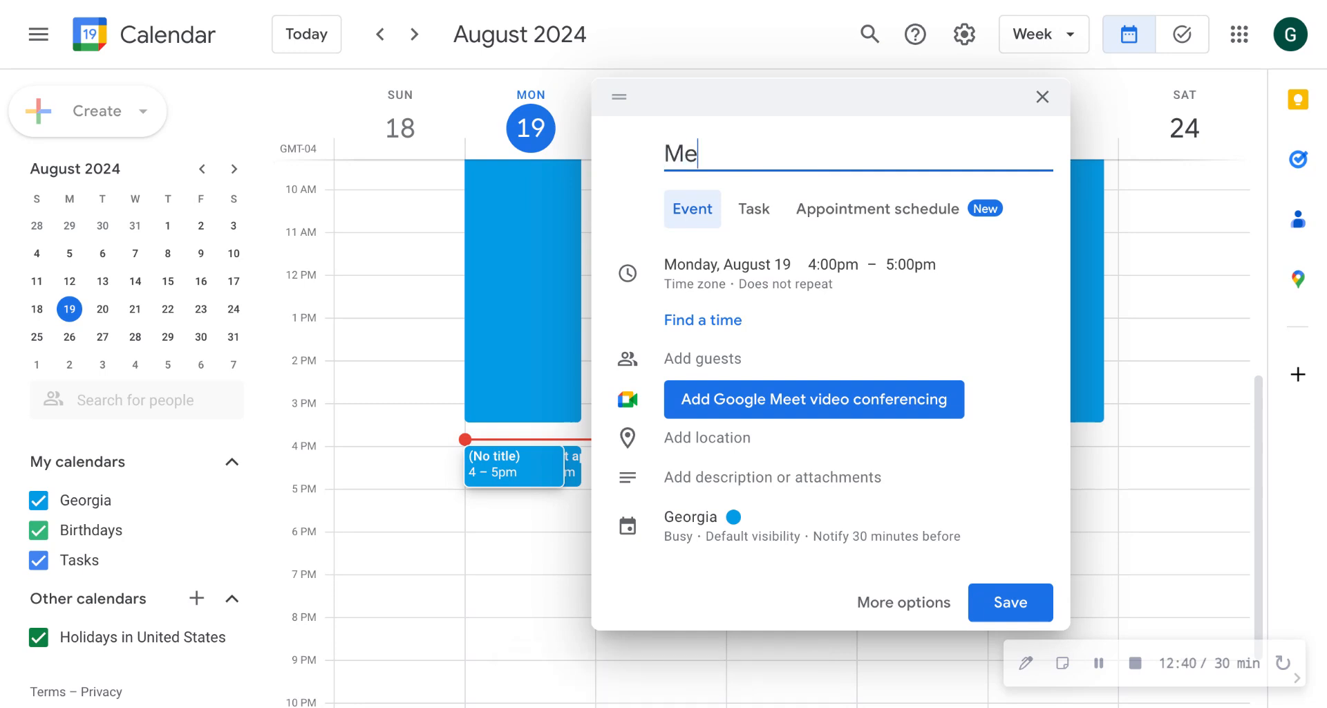
type("et with K's Mom")
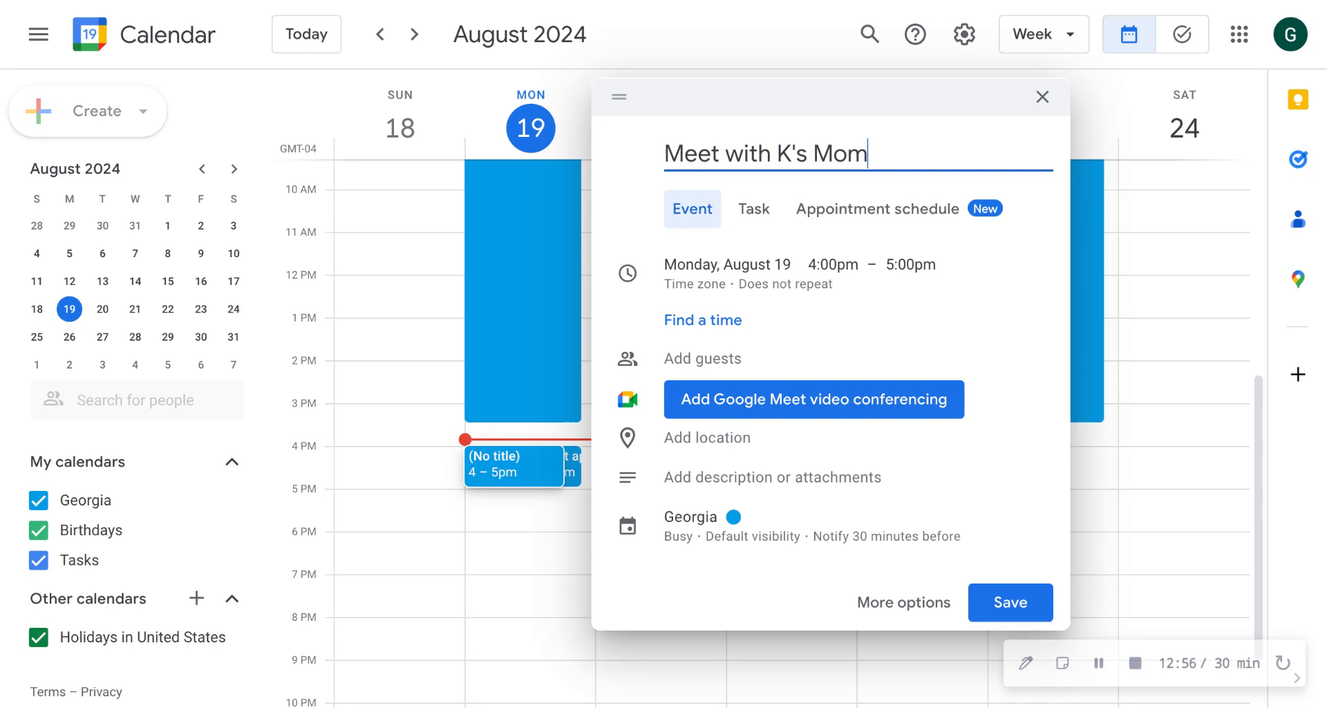
left_click(787, 267)
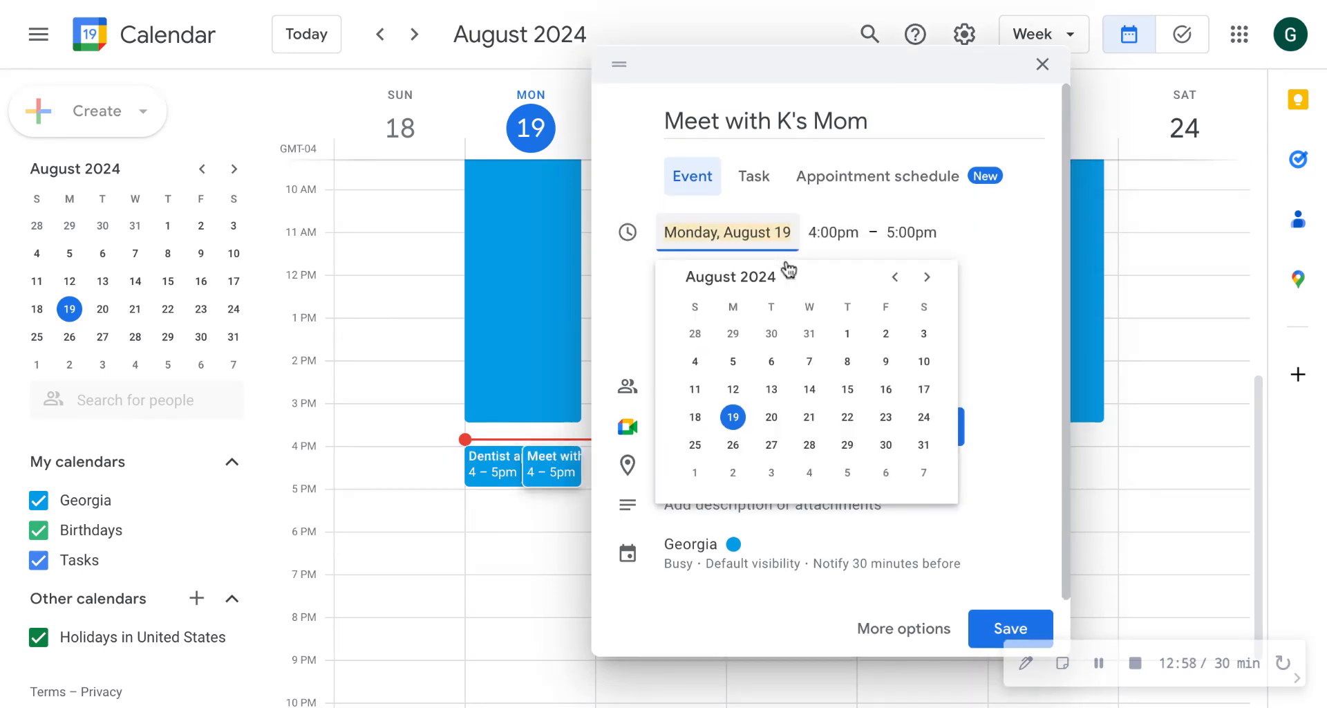
left_click(847, 417)
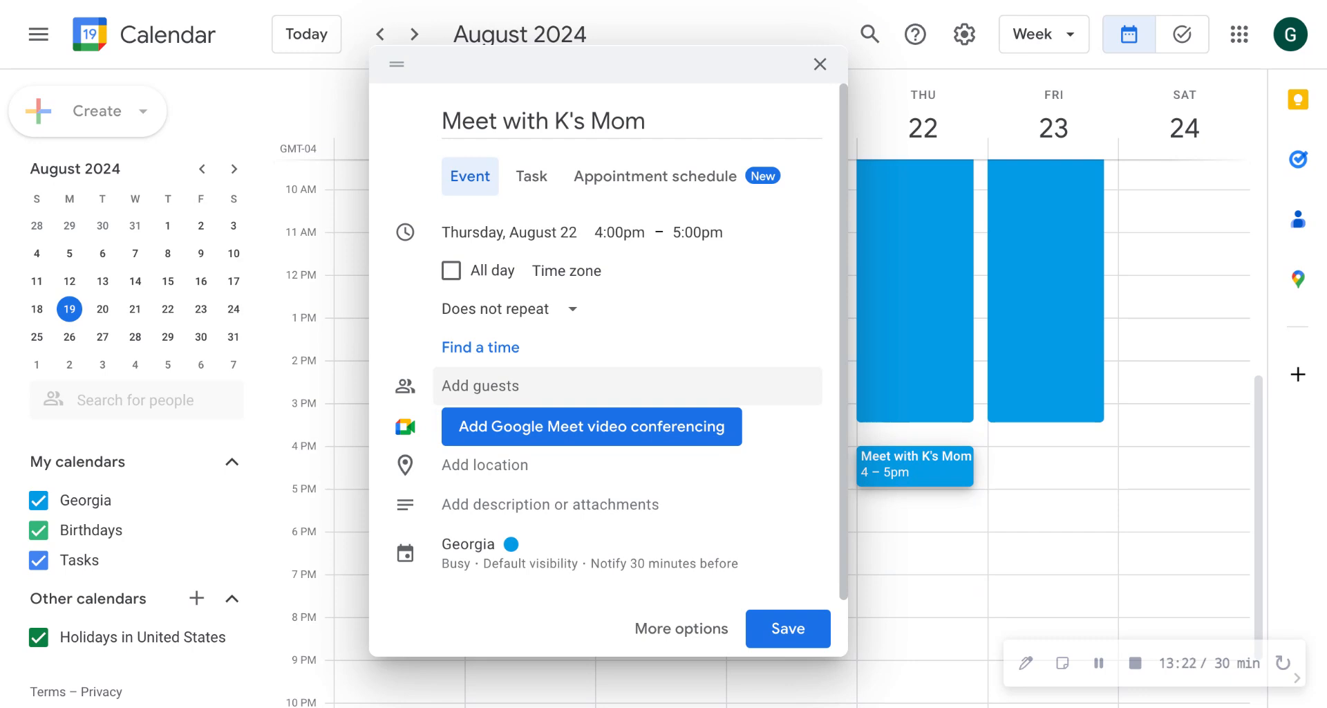
- Add Google Meet video conferencing to the Meet with K's Mom event, highlight the meeting link and save the event
left_click(498, 424)
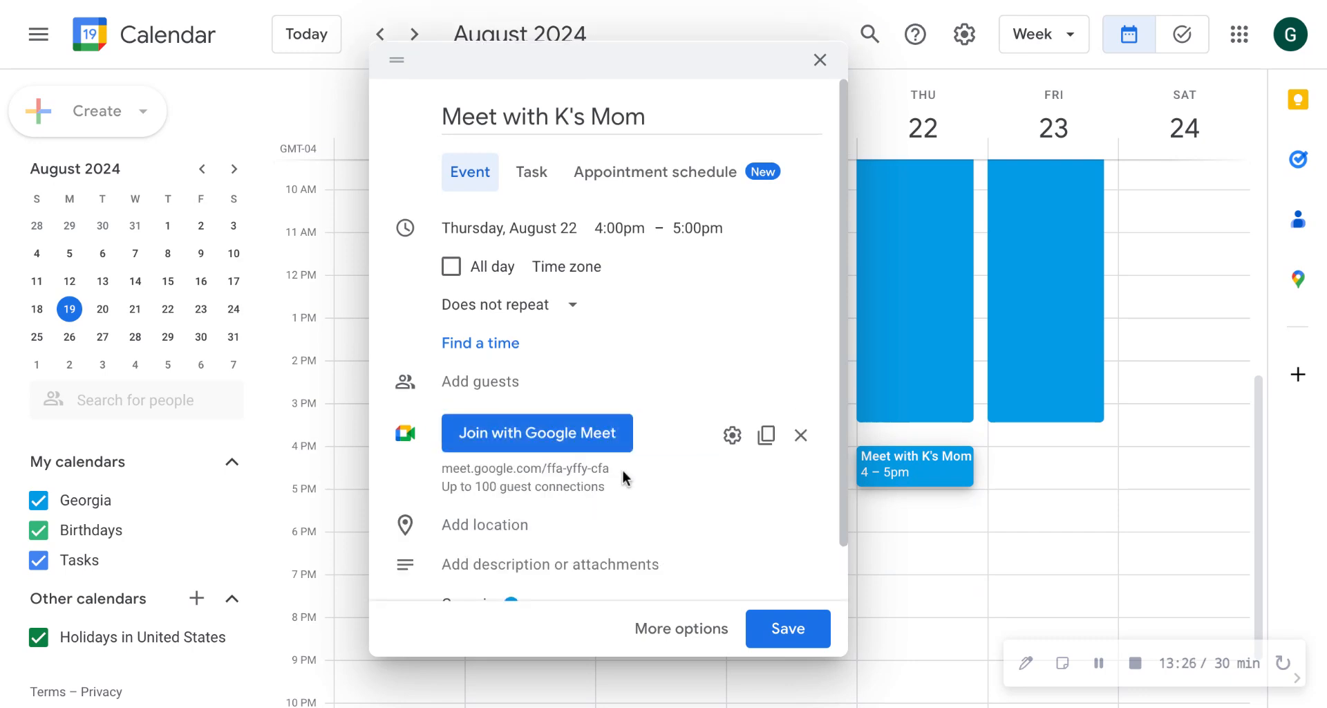
triple_click(590, 467)
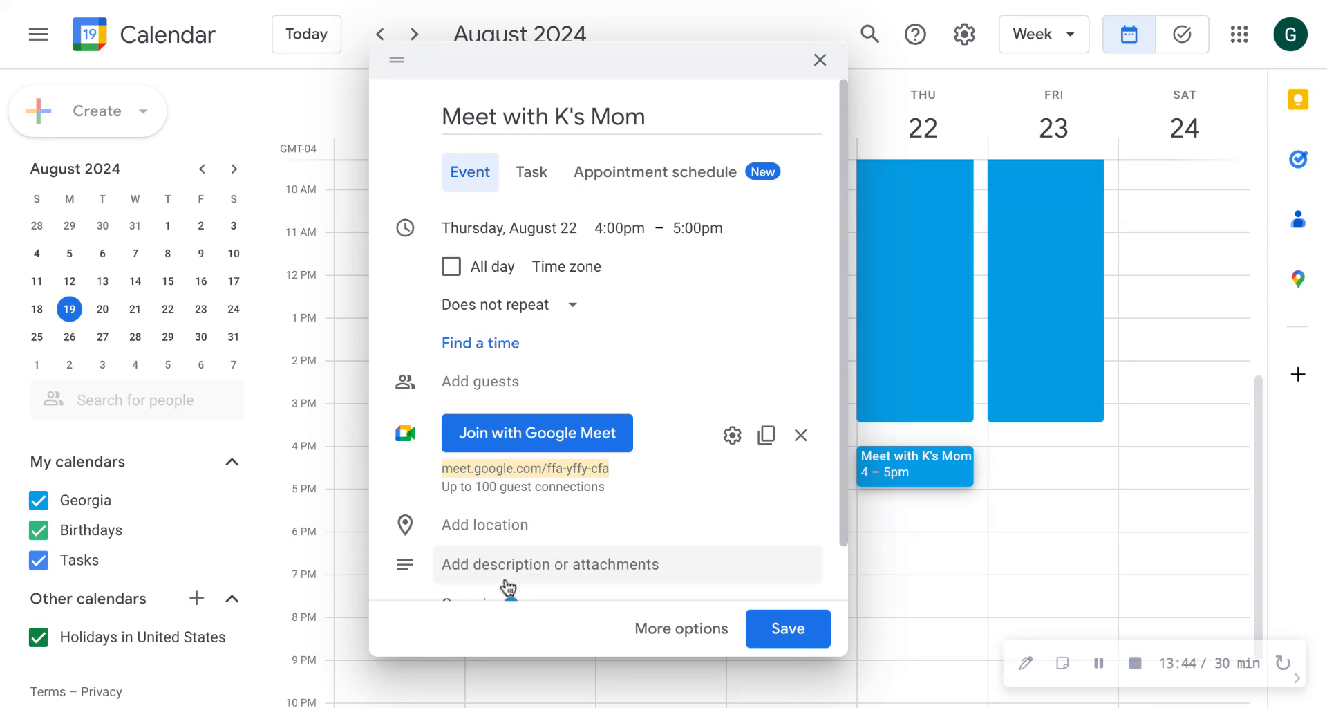
scroll(541, 564, "down", 1)
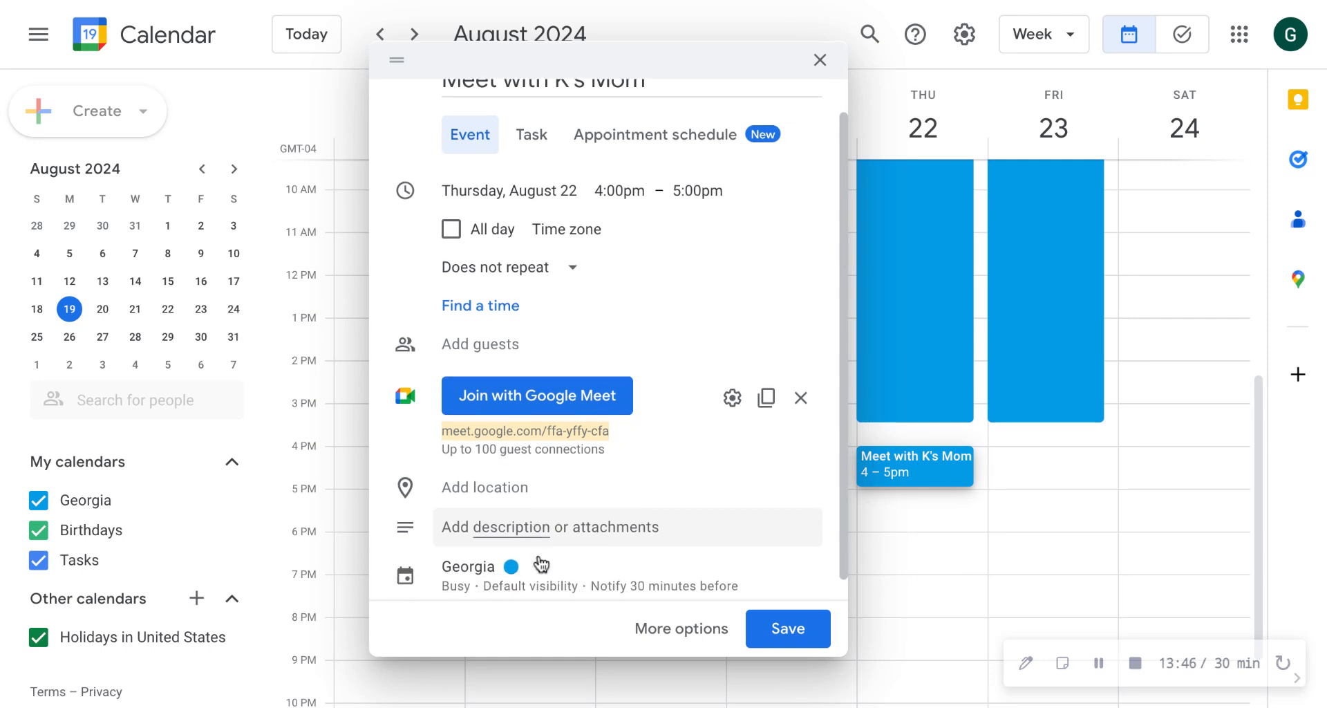
scroll(523, 532, "down", 1)
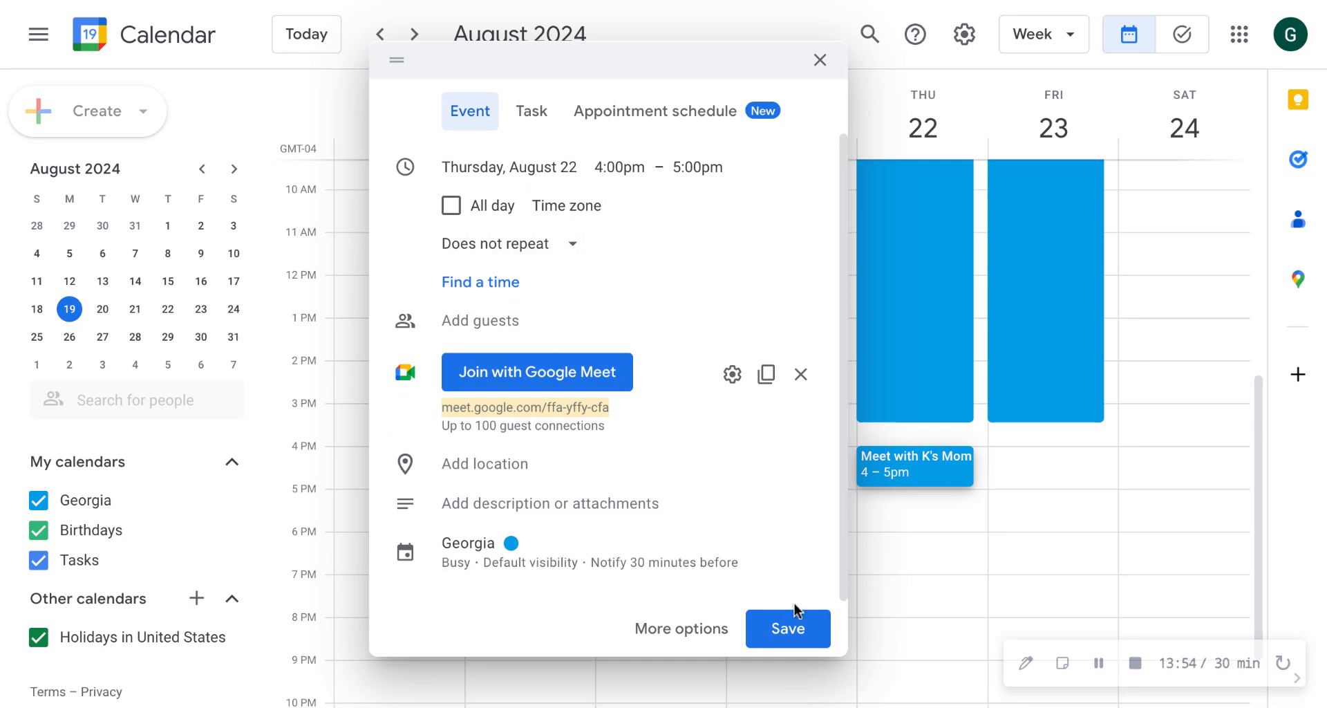
left_click(793, 634)
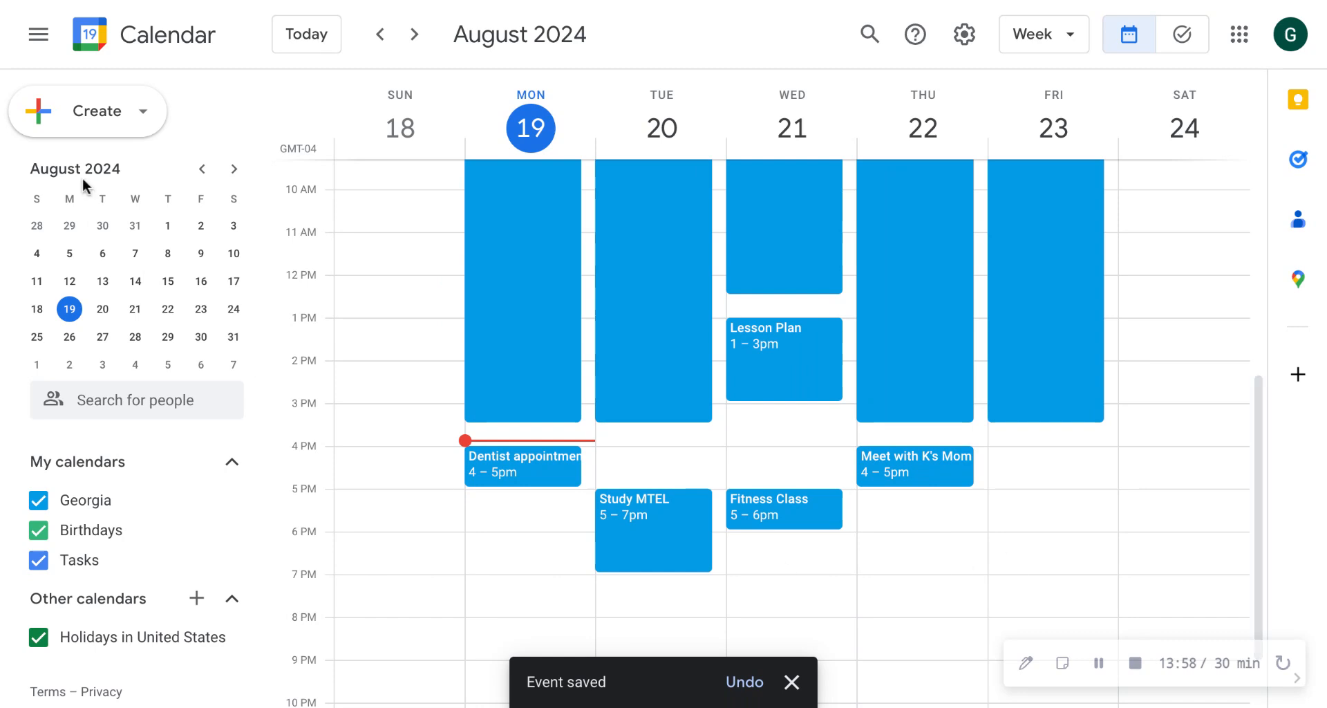
- Start a new task titled "Start report cards" and set its date to August 23, 2024
left_click(50, 125)
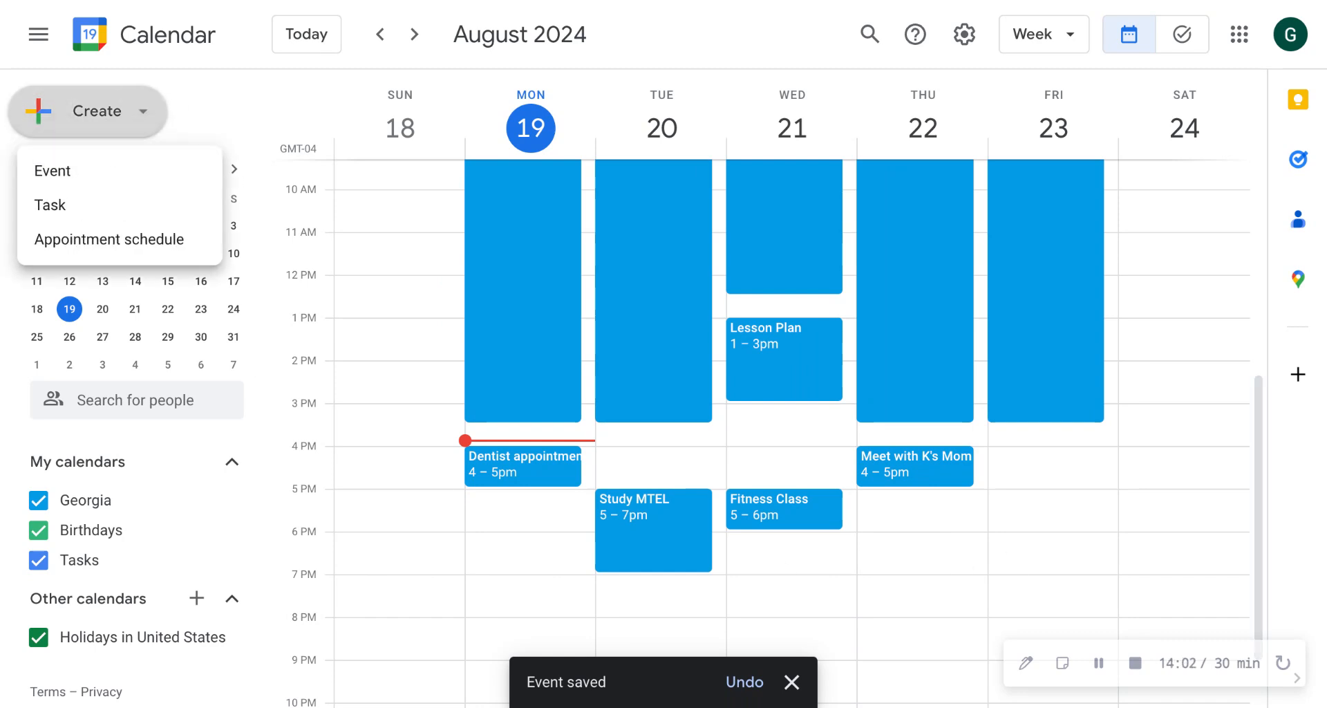
left_click(61, 207)
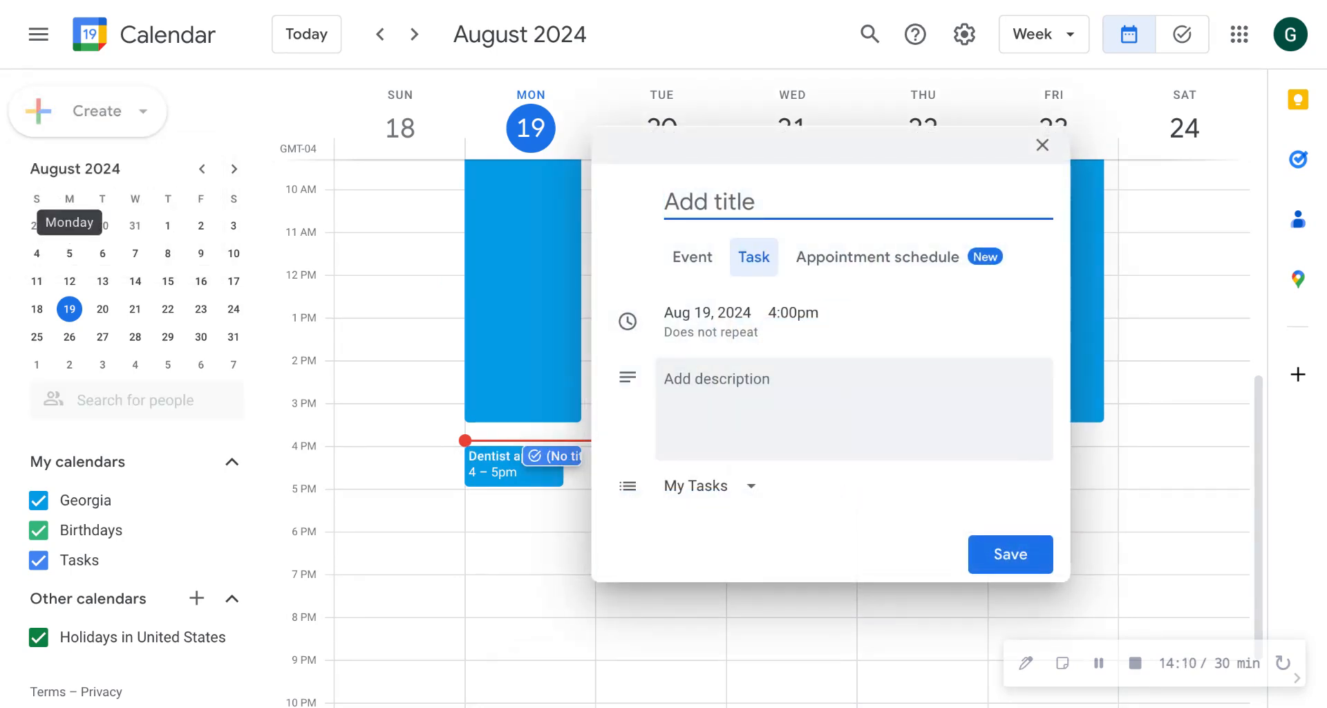
type("Start ")
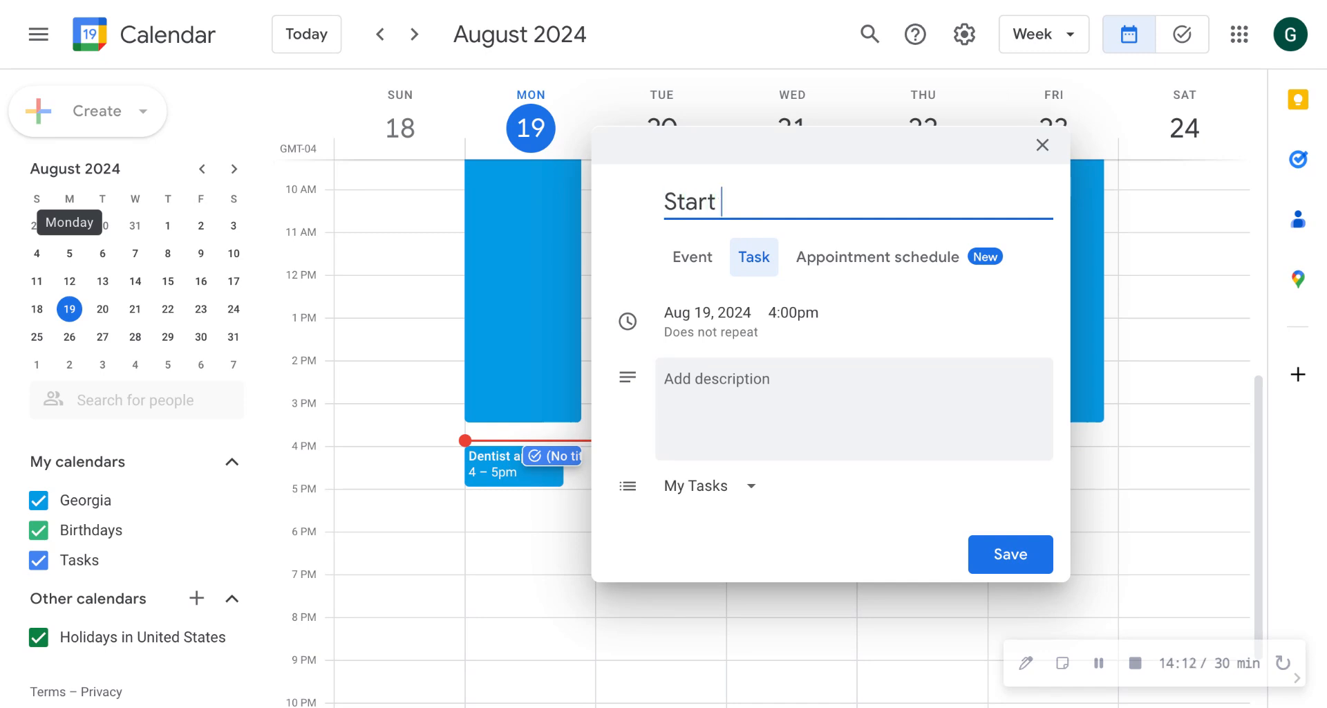
type("report cards")
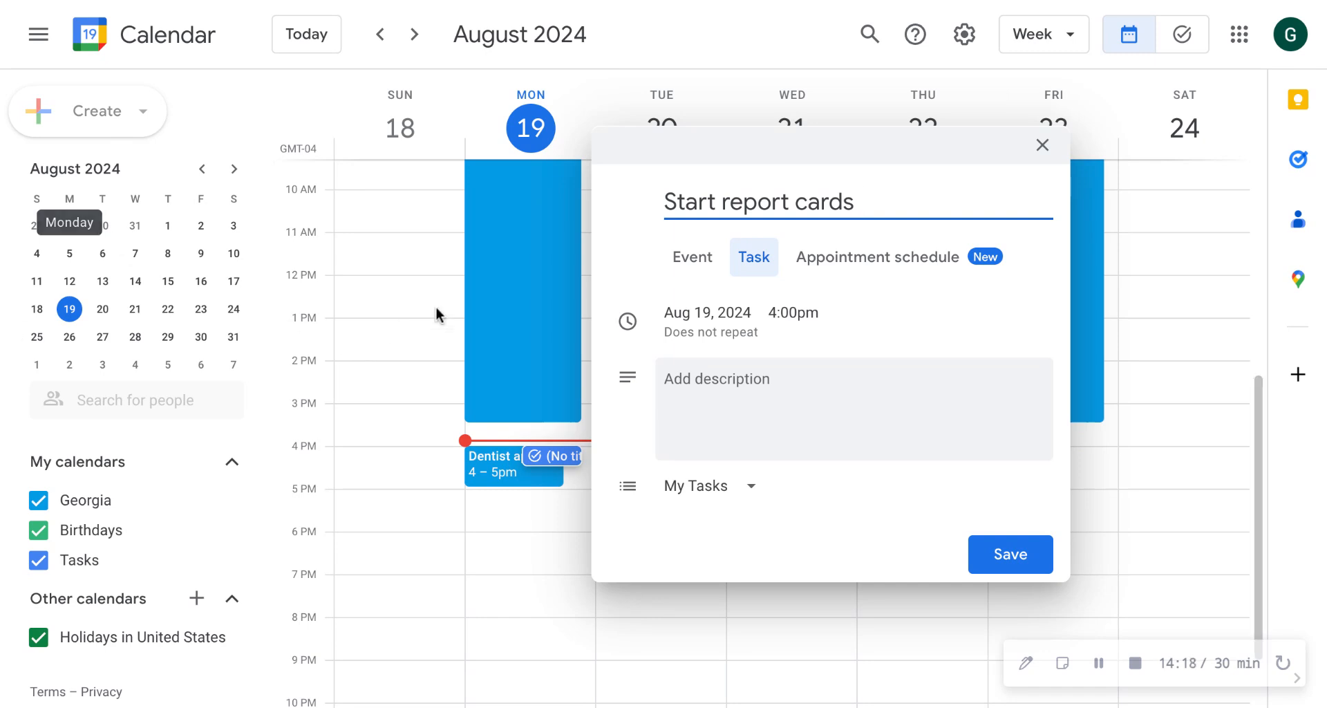
left_click(682, 311)
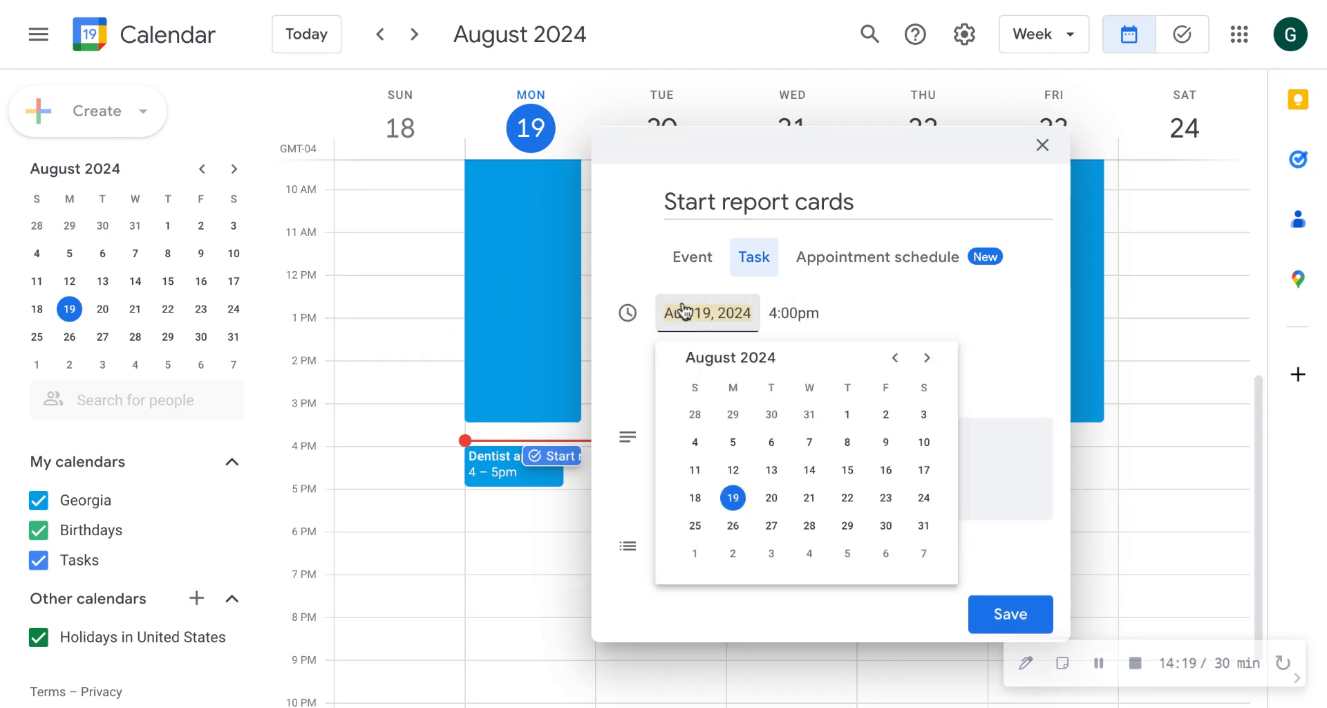
left_click(887, 499)
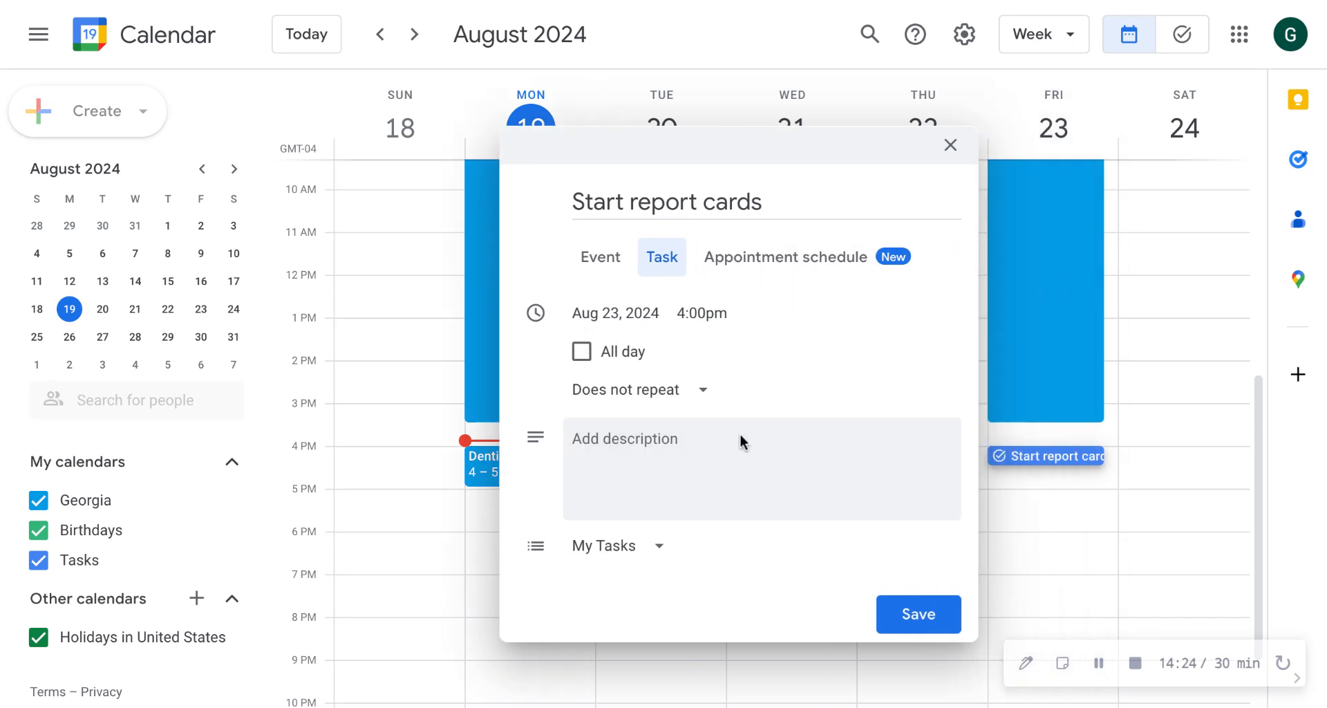
- Add the description "due end of next week!" to the Start report cards task and save it
left_click(711, 440)
type("d")
key("BackSpace")
type("due e")
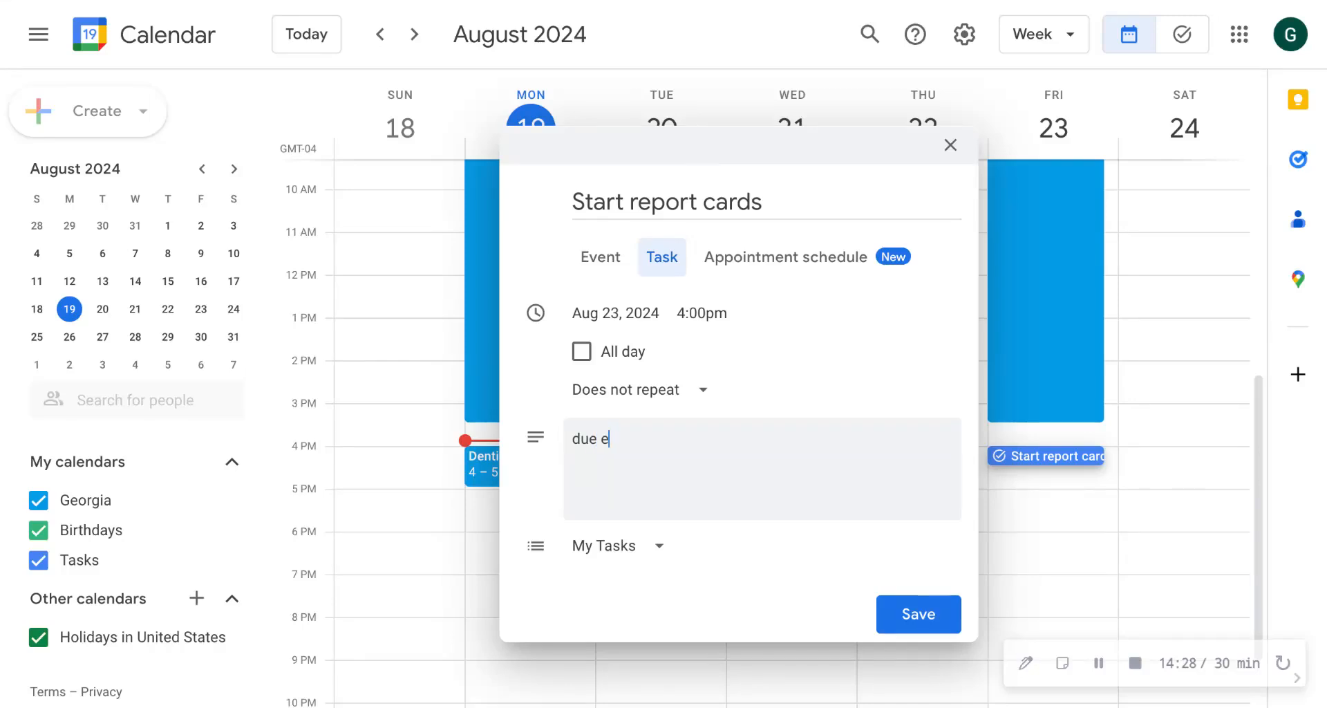
type("nd of next week!")
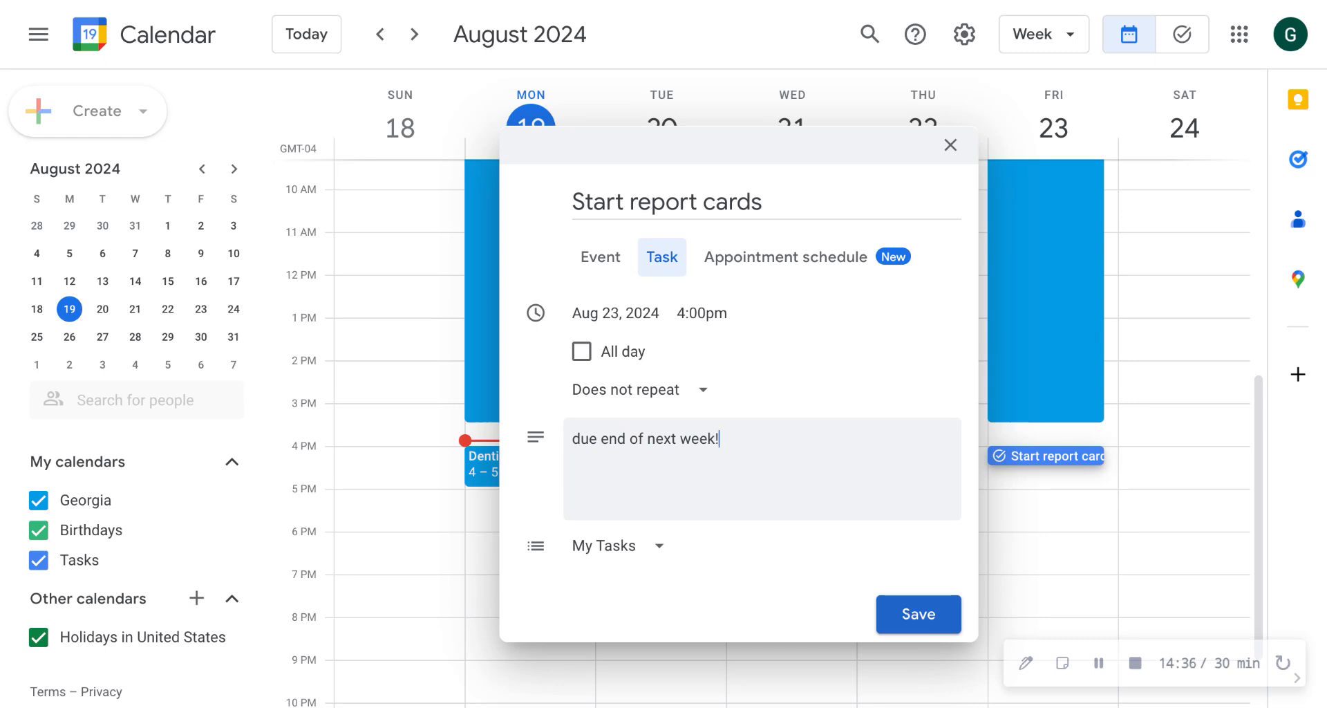
left_click(918, 613)
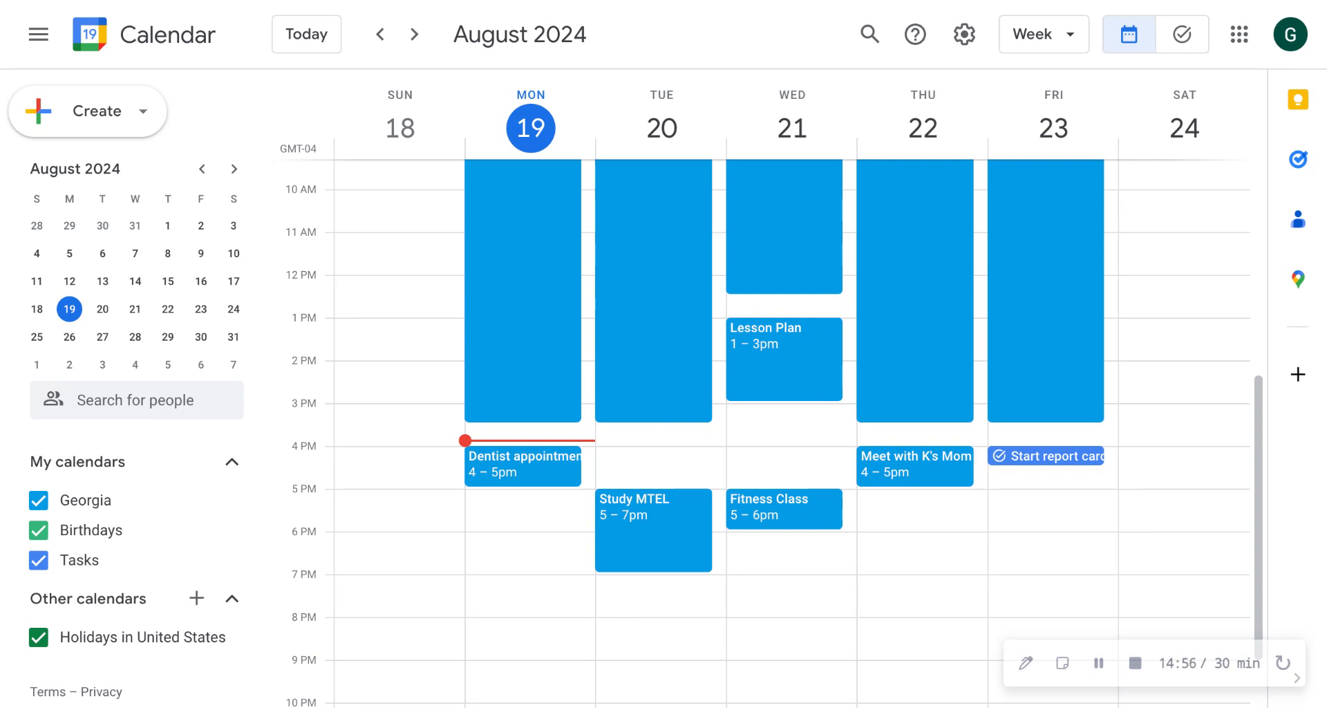
- Open the August 19 Teaching event for editing, check its notification type options and save it
scroll(611, 391, "up", 3)
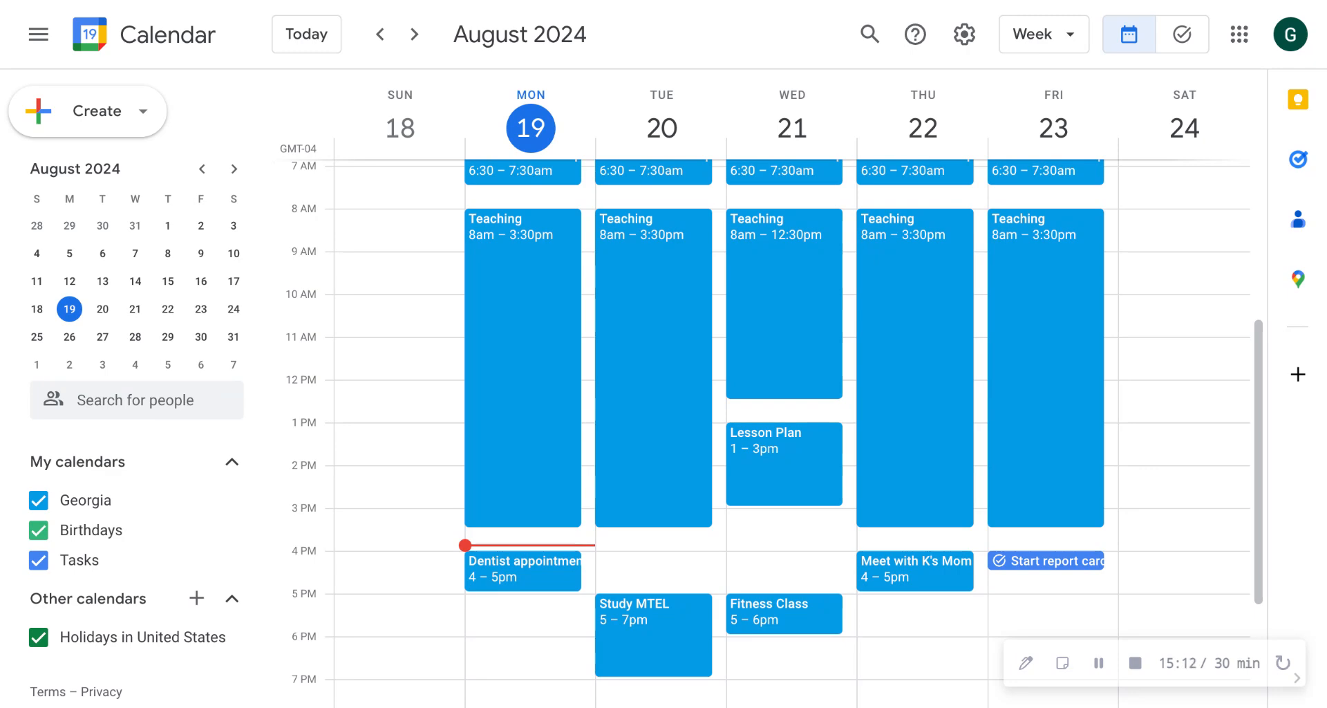
left_click(523, 311)
left_click(861, 232)
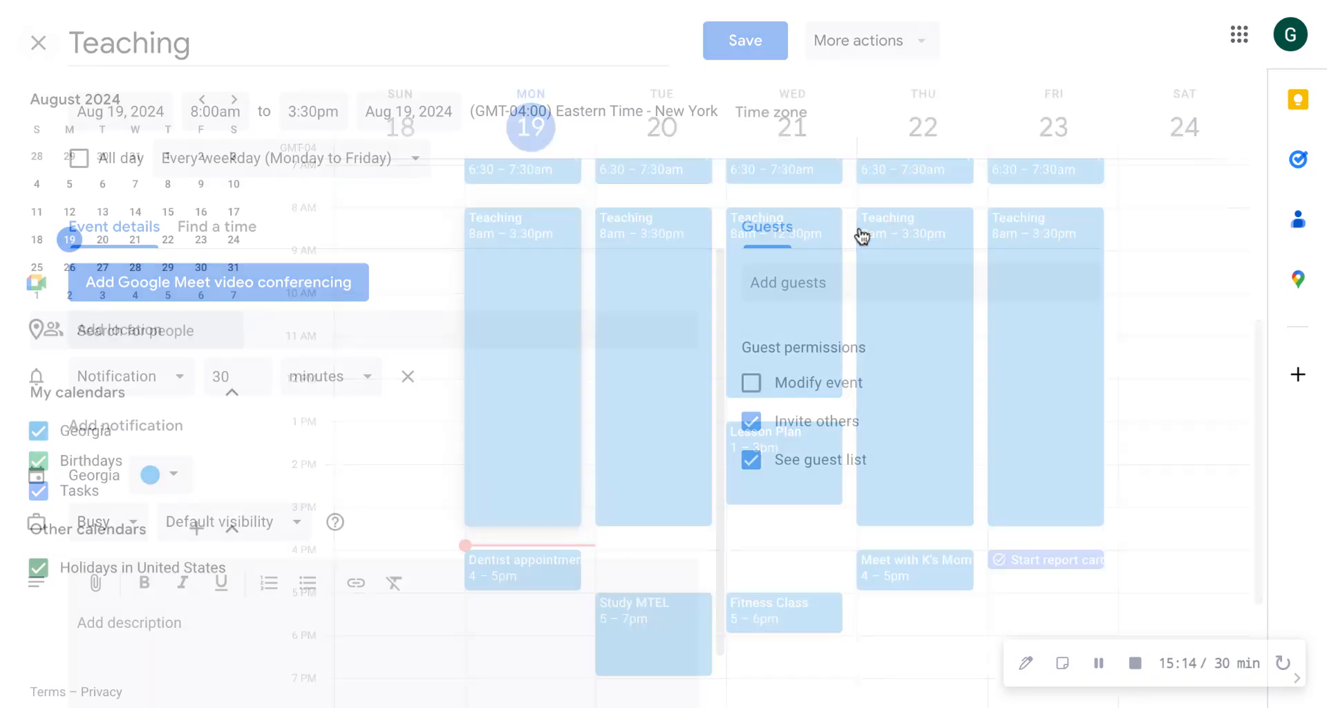
left_click(154, 380)
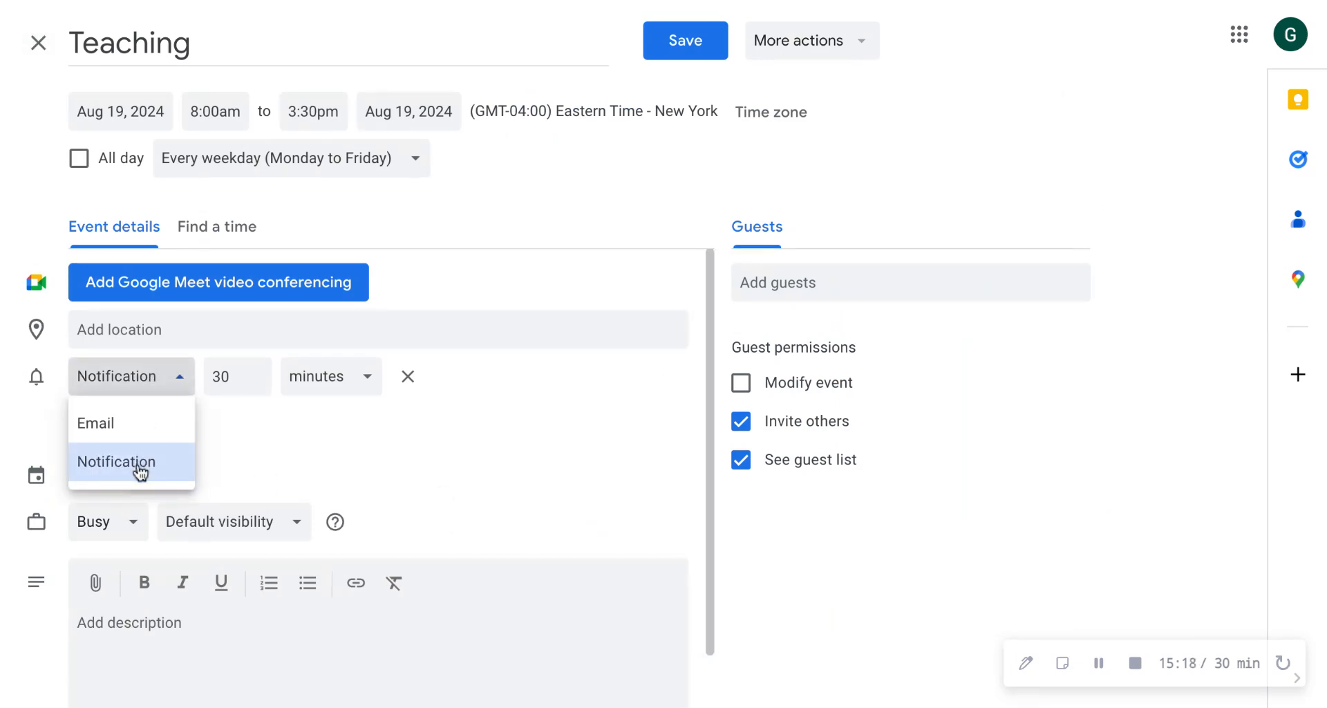
left_click(150, 379)
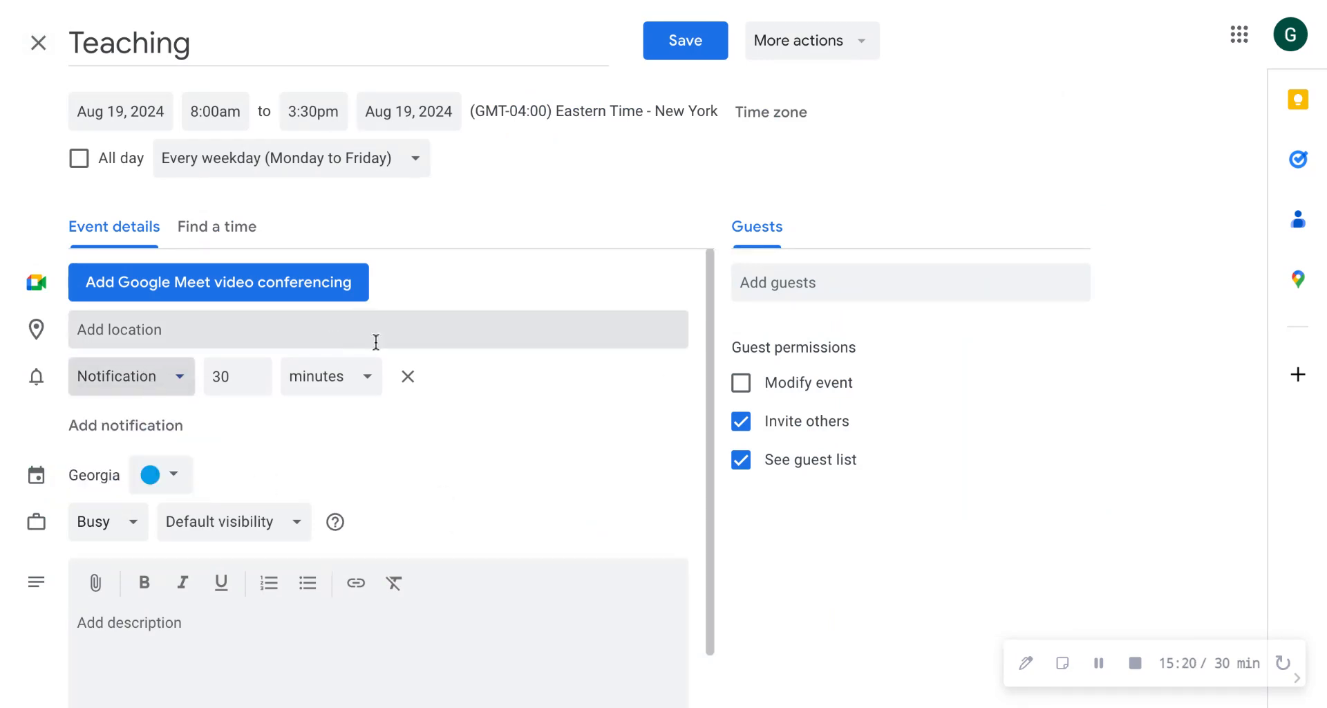
left_click(670, 50)
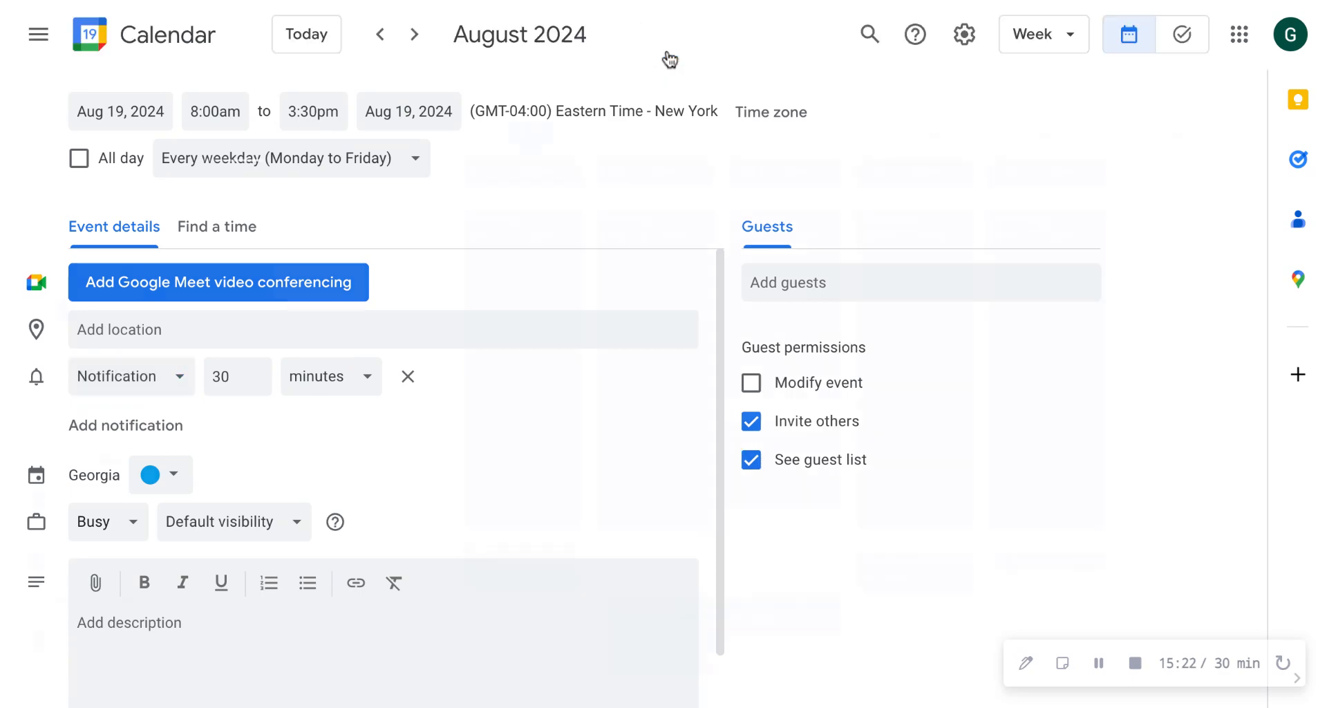
- Change the color of the "Eat breakfast and prepare lunches" event to yellow, starting August 19, for this and following events
scroll(676, 264, "up", 3)
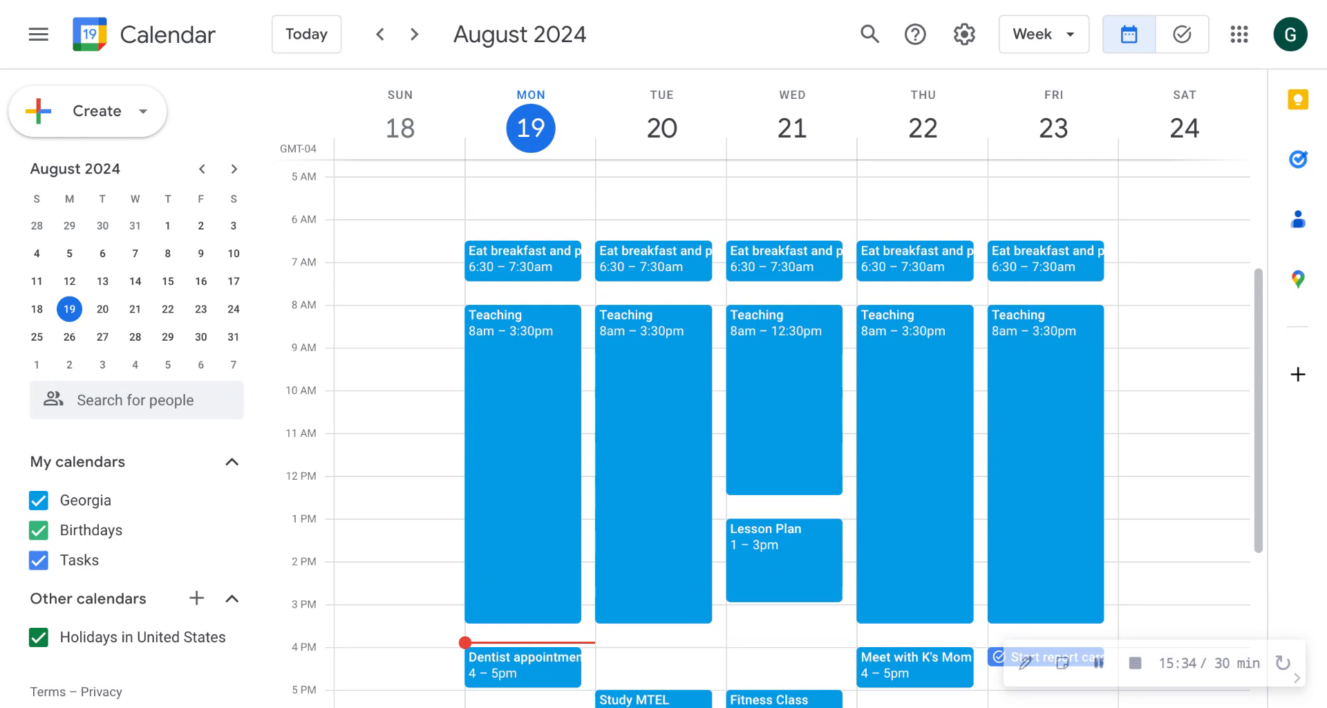
scroll(788, 429, "down", 1)
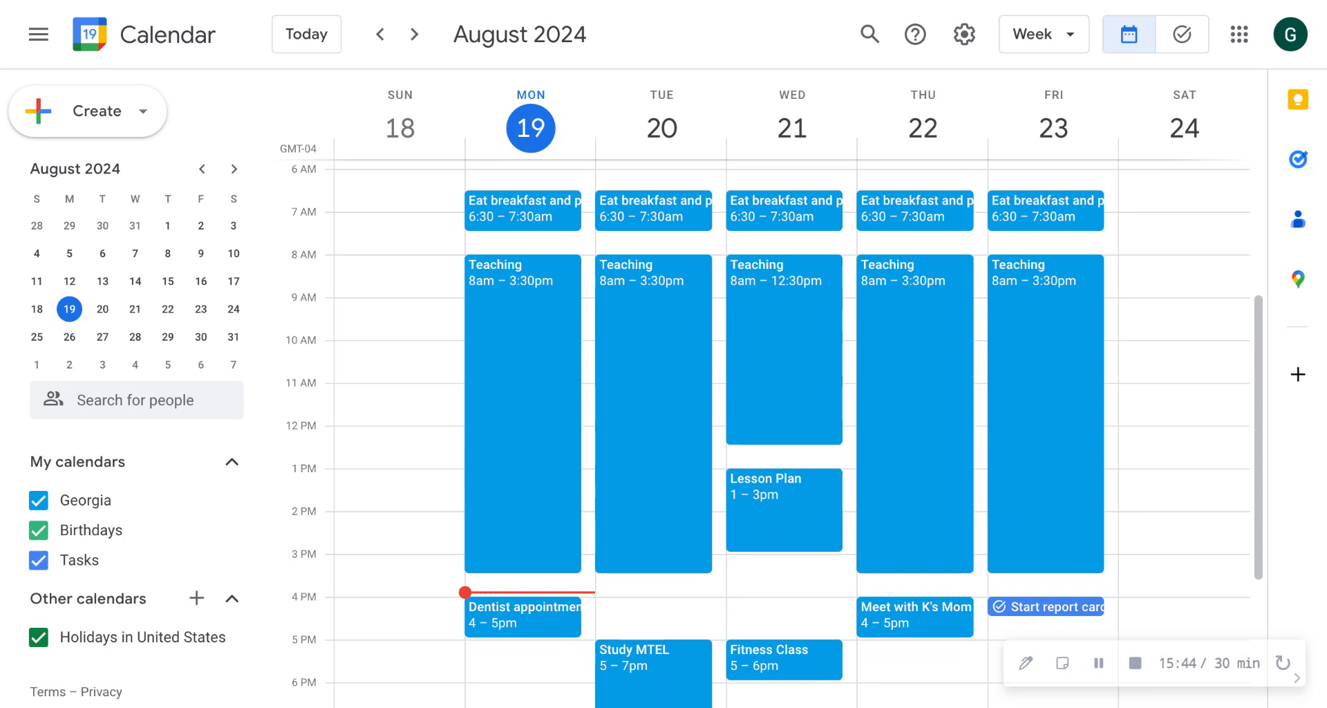
left_click(486, 206)
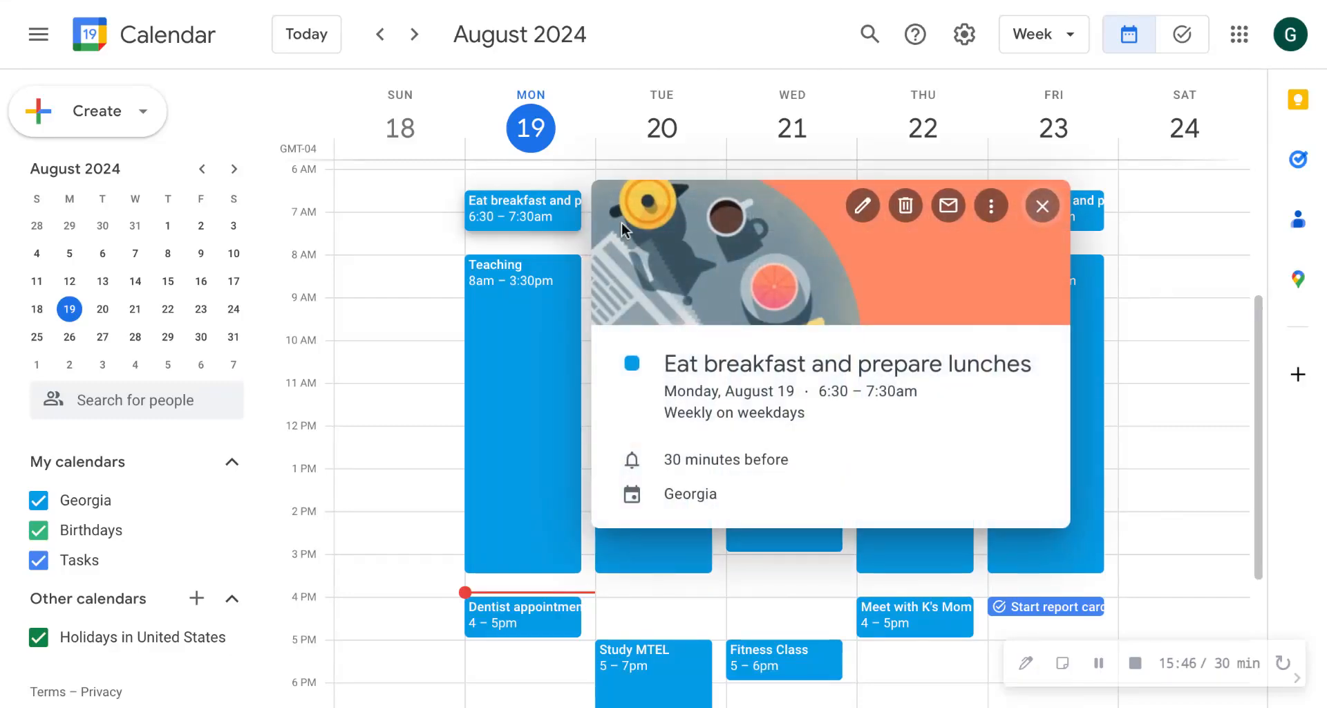
left_click(861, 205)
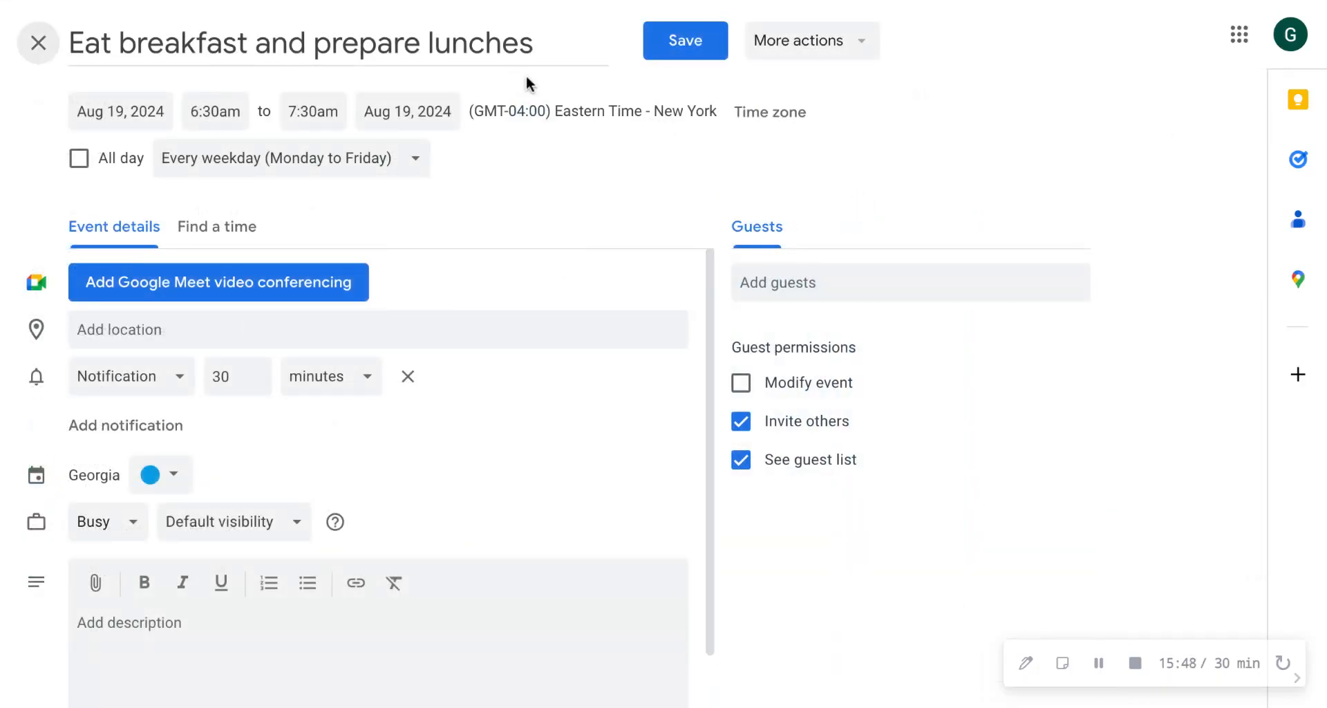
left_click(152, 482)
left_click(175, 497)
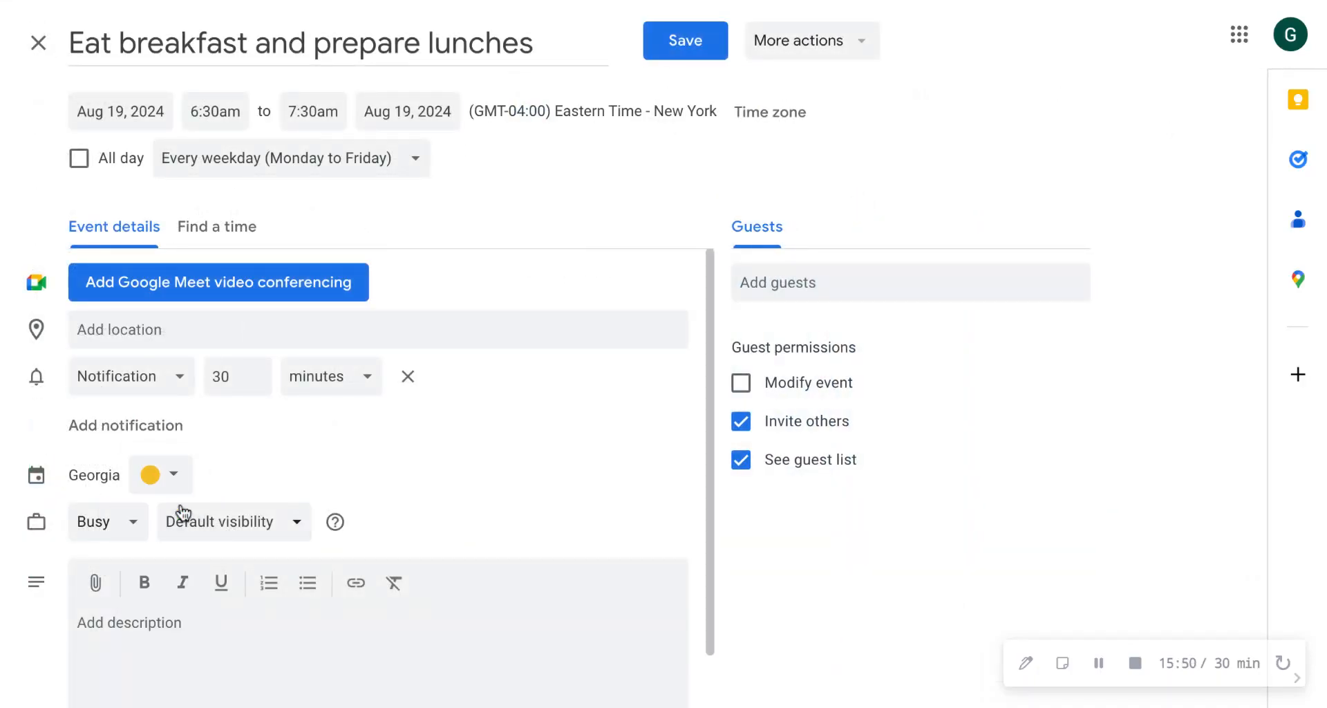
left_click(652, 50)
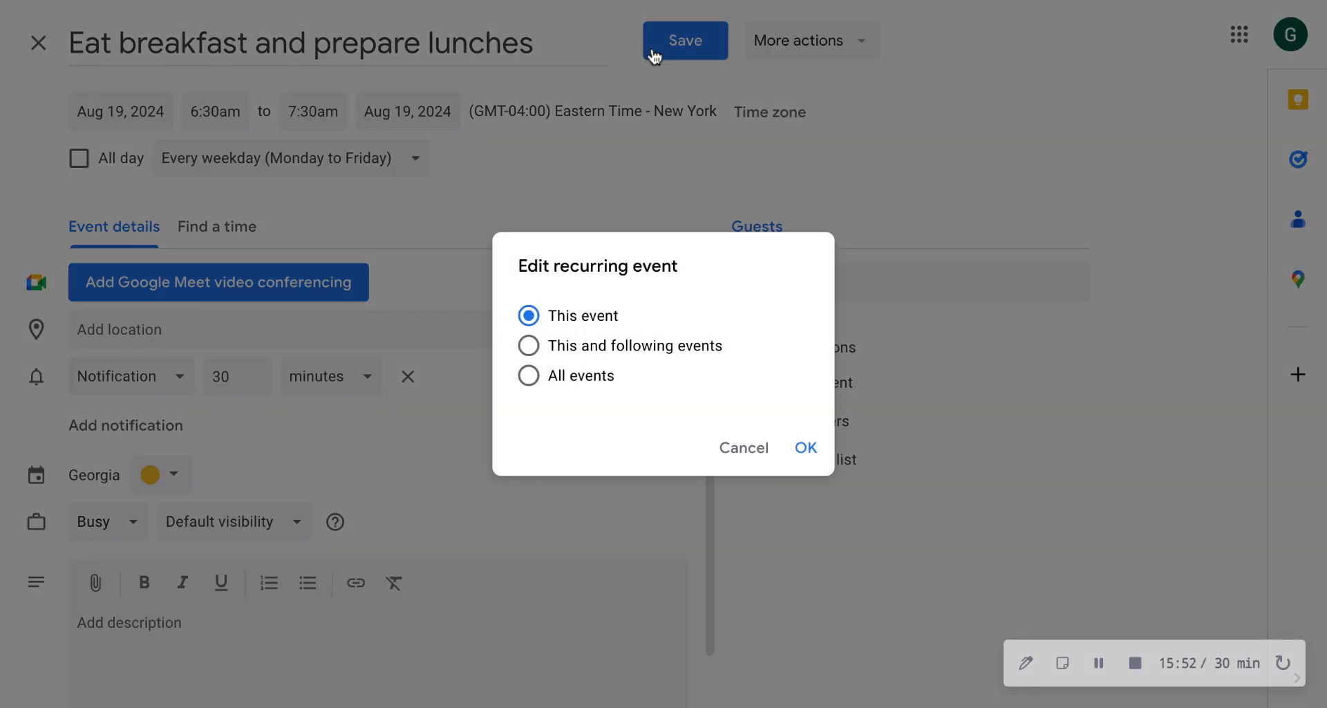
left_click(529, 348)
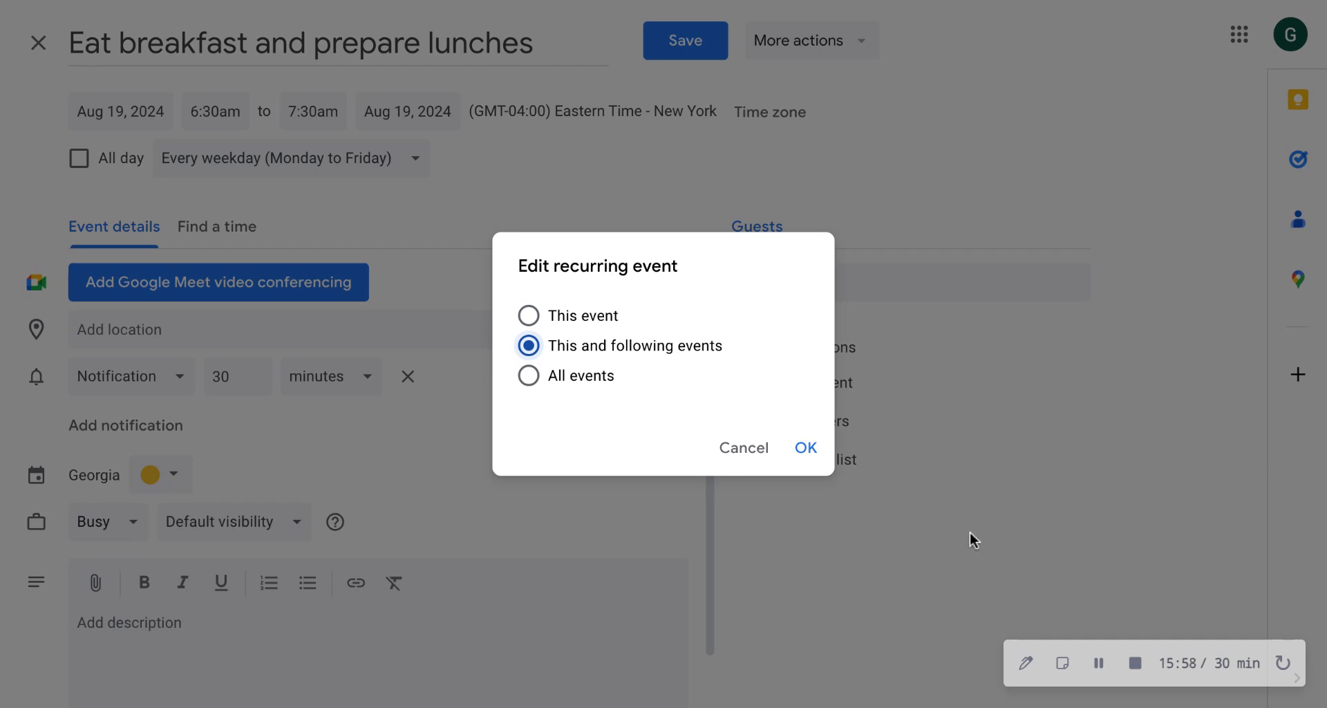
left_click(806, 450)
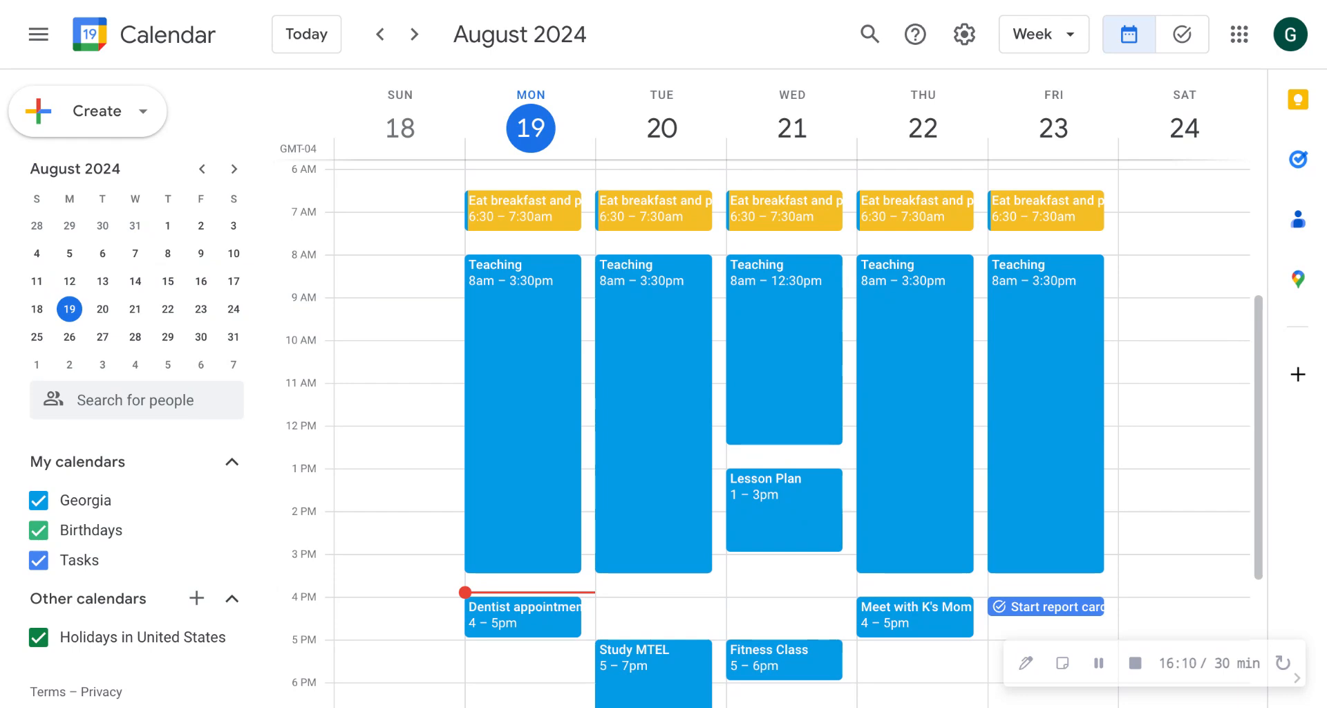
- Change the color of the Wednesday Fitness Class event to yellow and save it
left_click(763, 663)
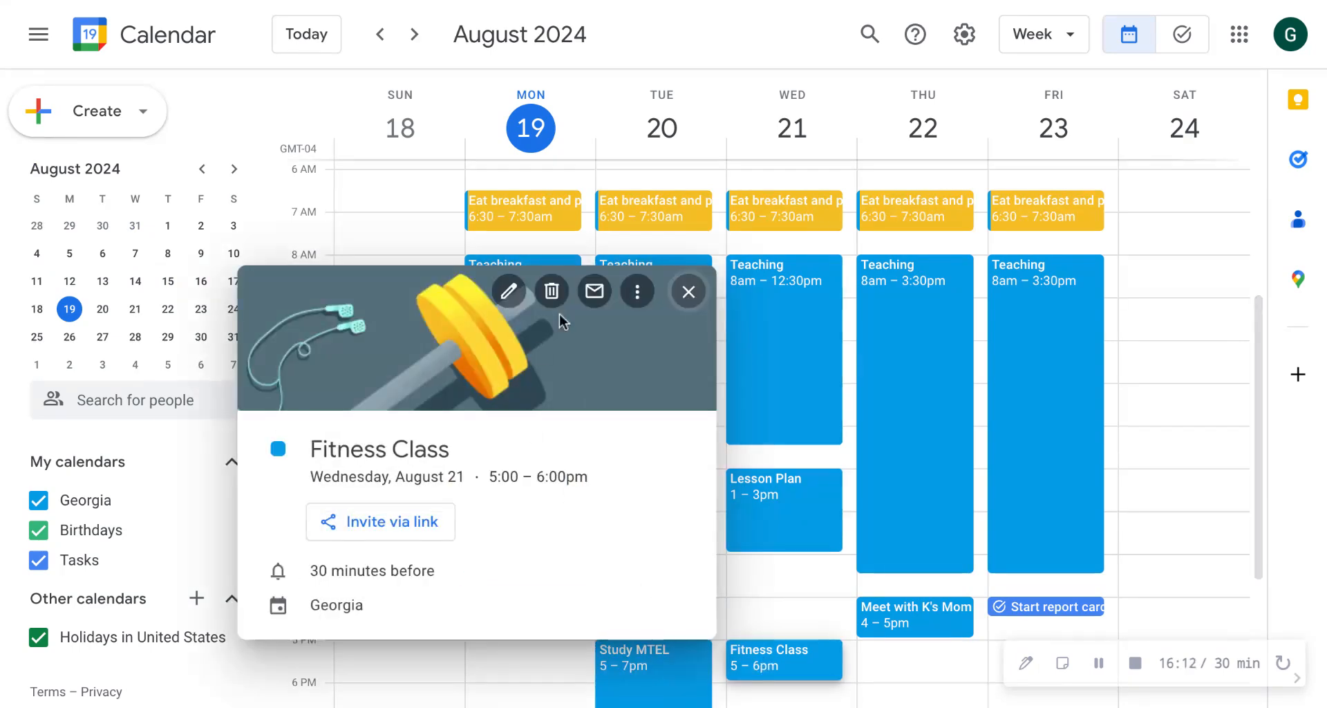
left_click(510, 290)
left_click(160, 474)
left_click(174, 498)
left_click(674, 52)
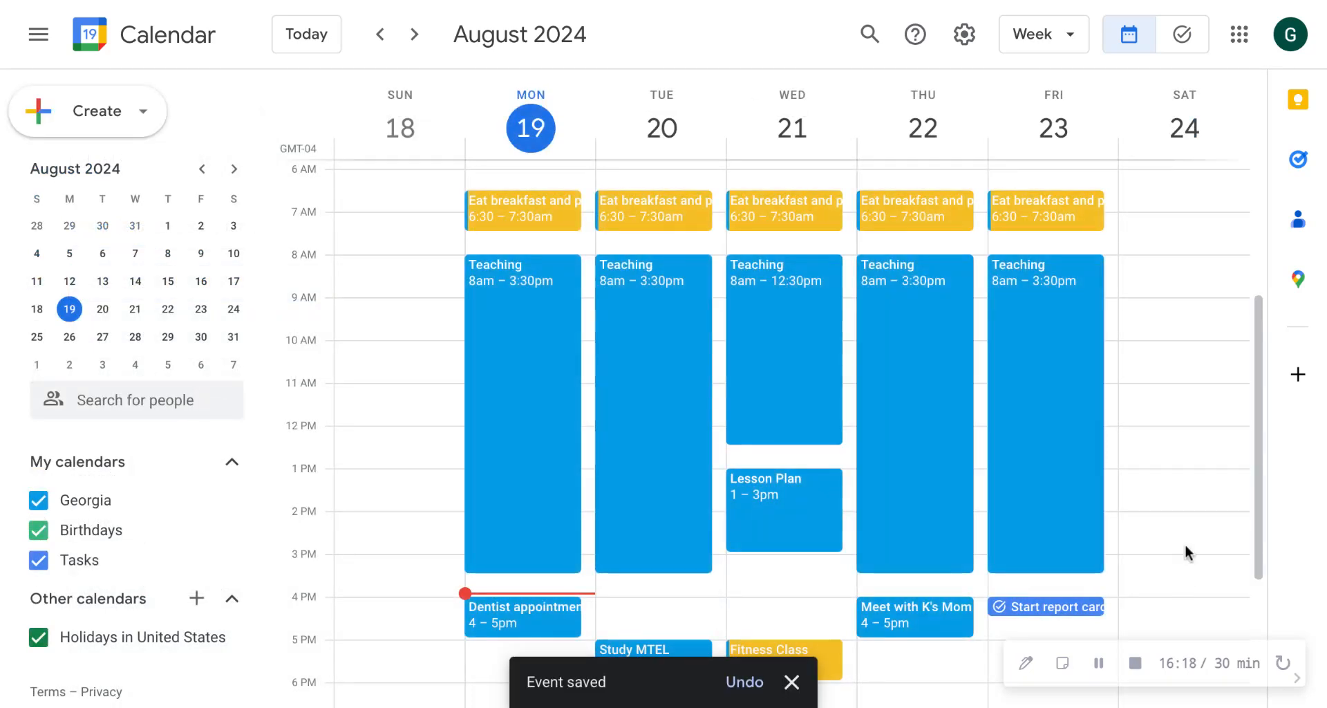
left_click(792, 682)
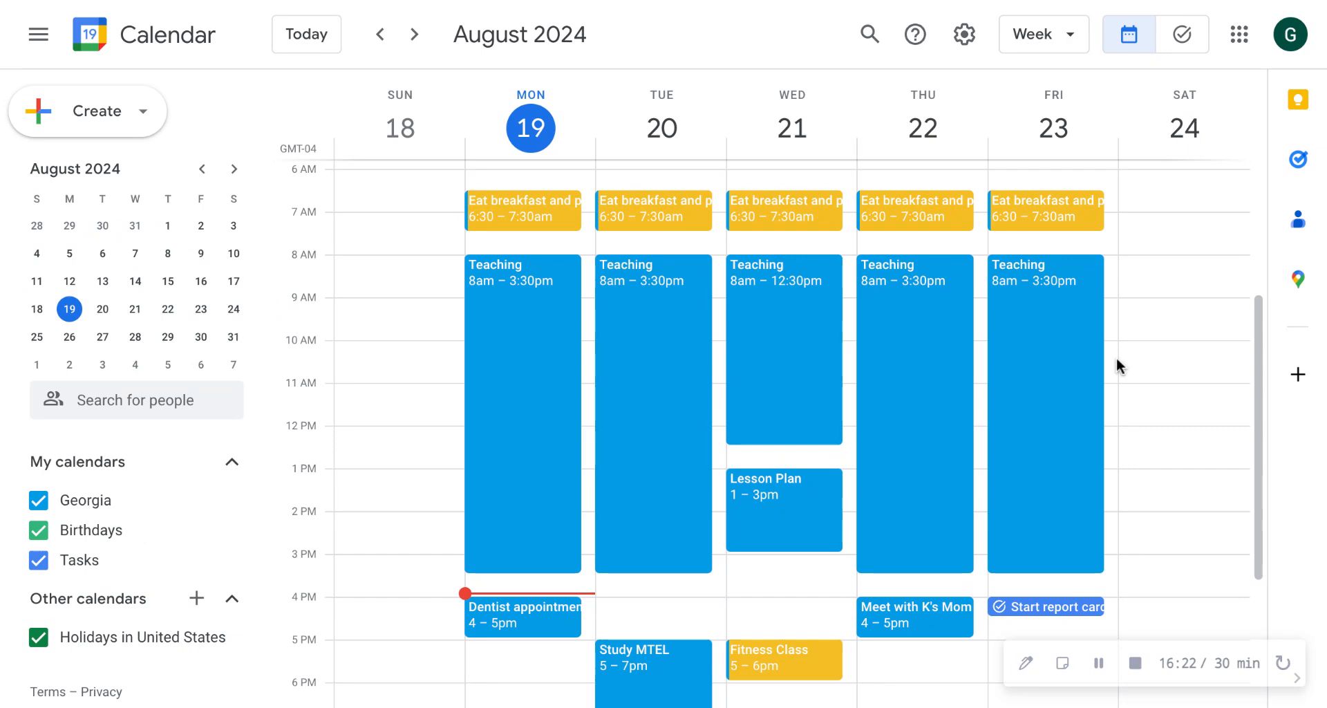
- Change the color of Monday's Dentist appointment event to light red and save it
left_click(531, 626)
left_click(863, 249)
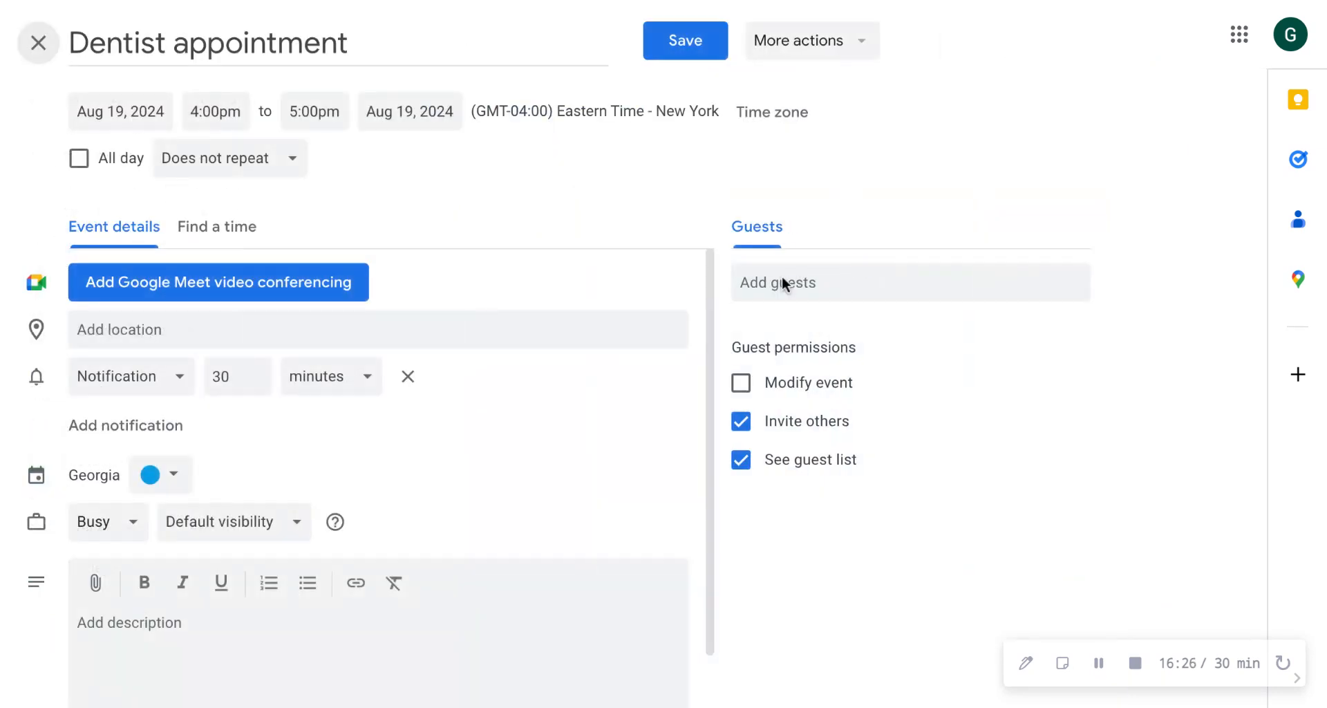
left_click(153, 477)
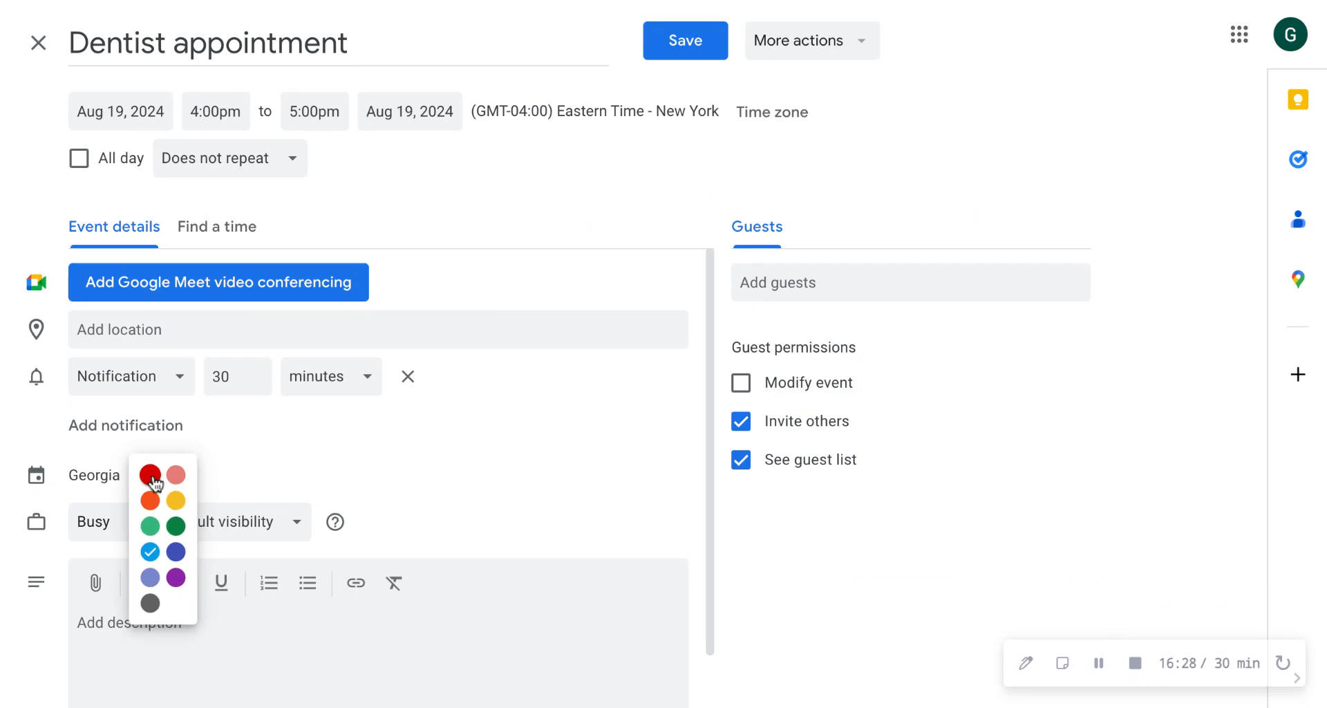
left_click(174, 474)
left_click(712, 29)
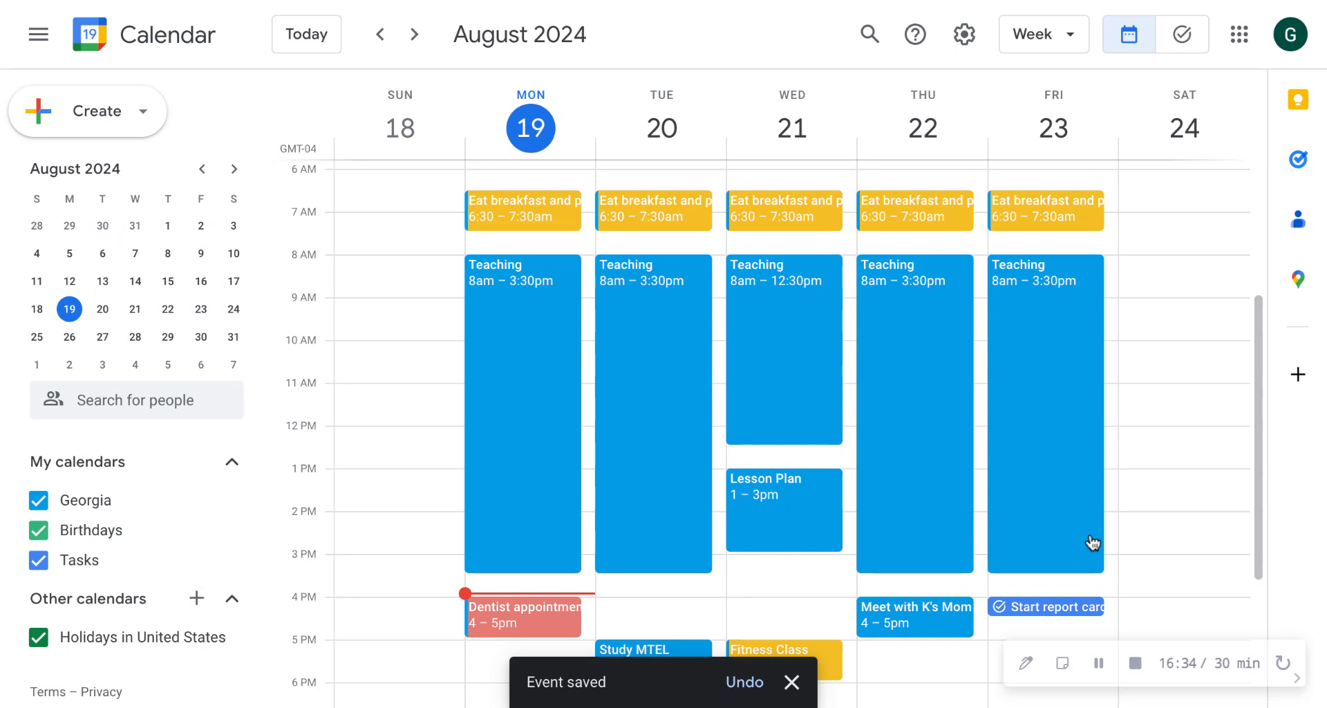
left_click(792, 682)
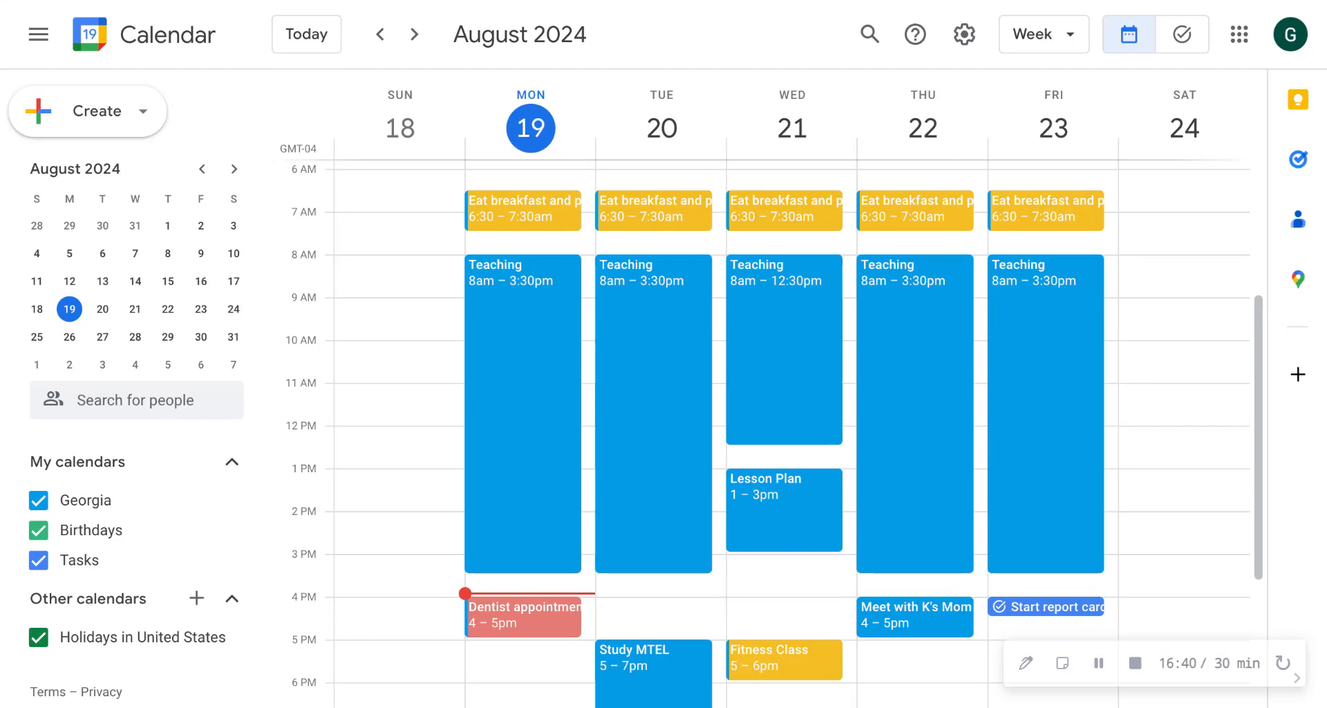
- Change the color of the Tuesday Study MTEL event to light green and save it for this and following events
left_click(669, 686)
left_click(384, 384)
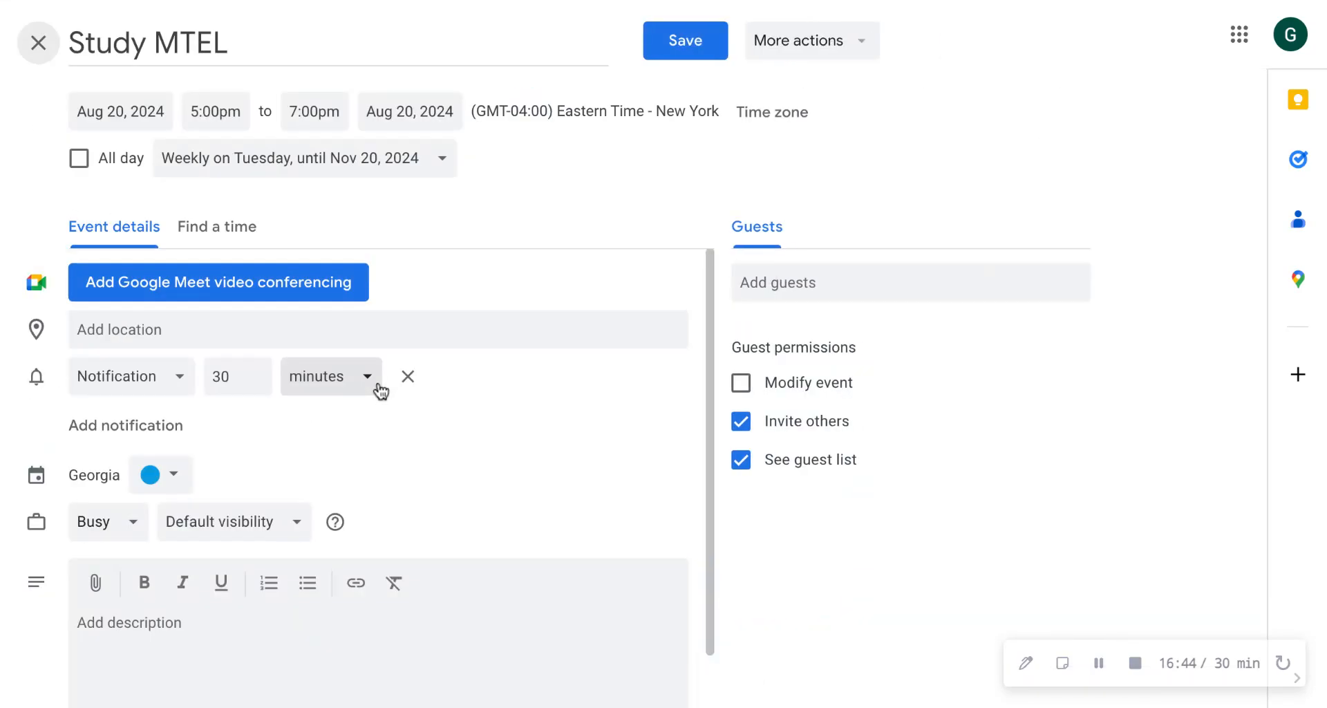
left_click(174, 474)
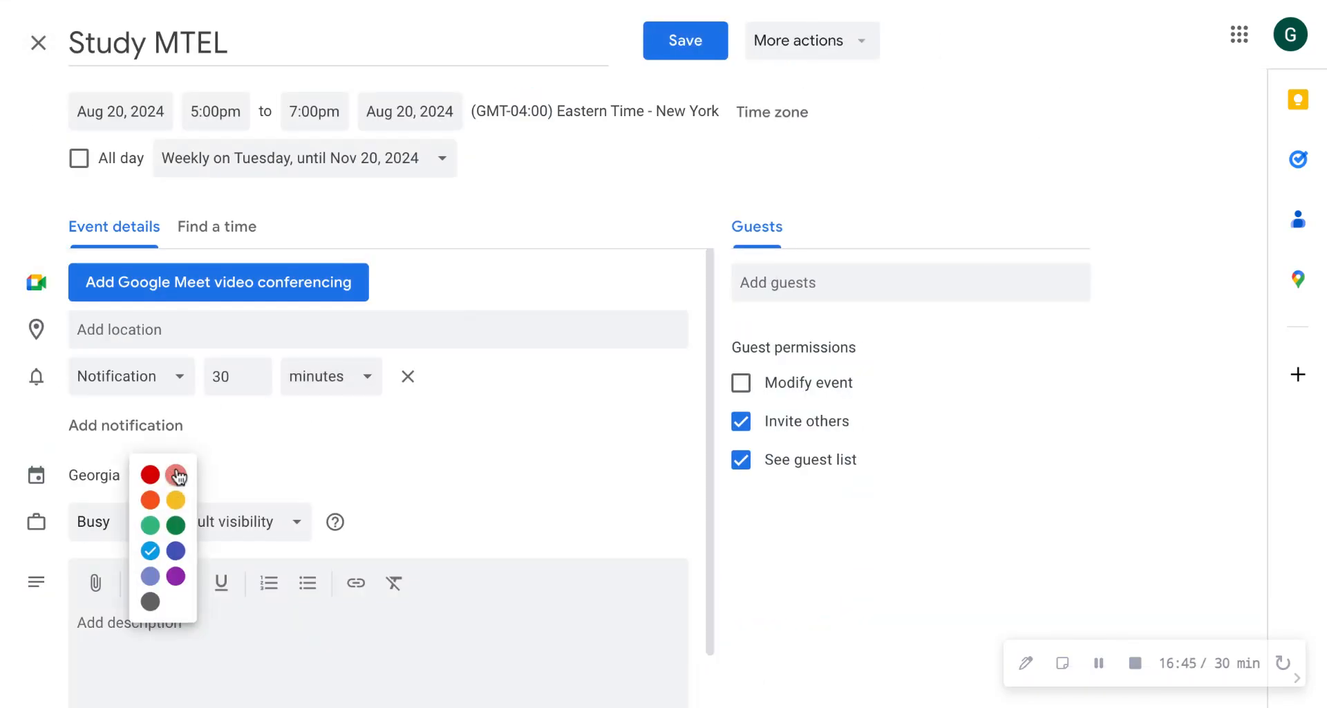
left_click(148, 527)
left_click(692, 51)
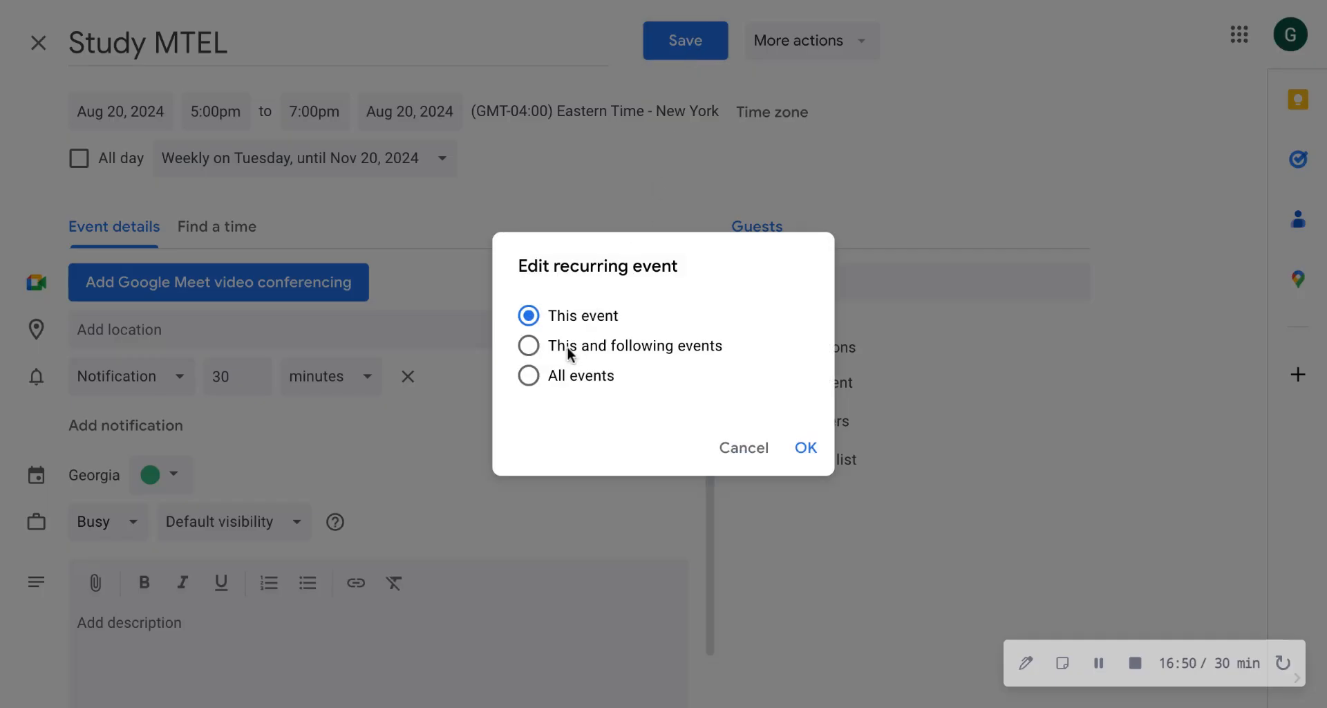
left_click(529, 349)
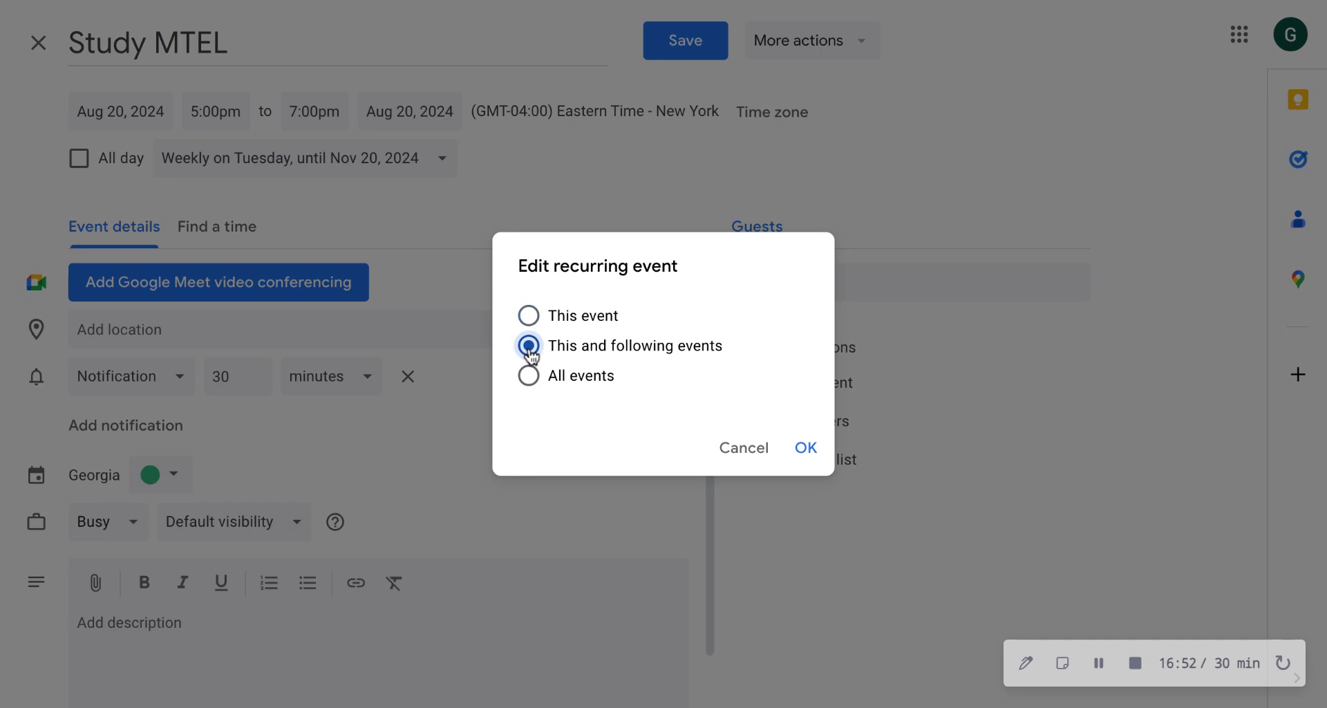
left_click(809, 449)
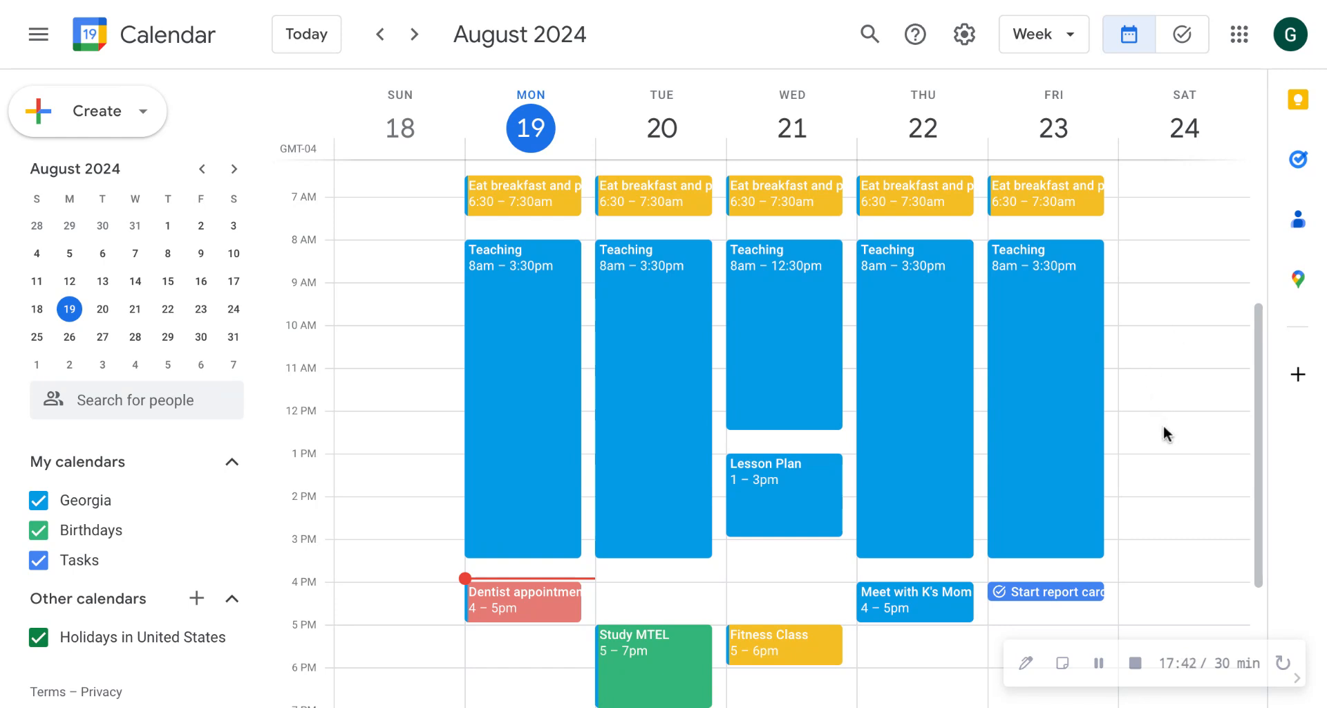
scroll(1167, 433, "down", 5)
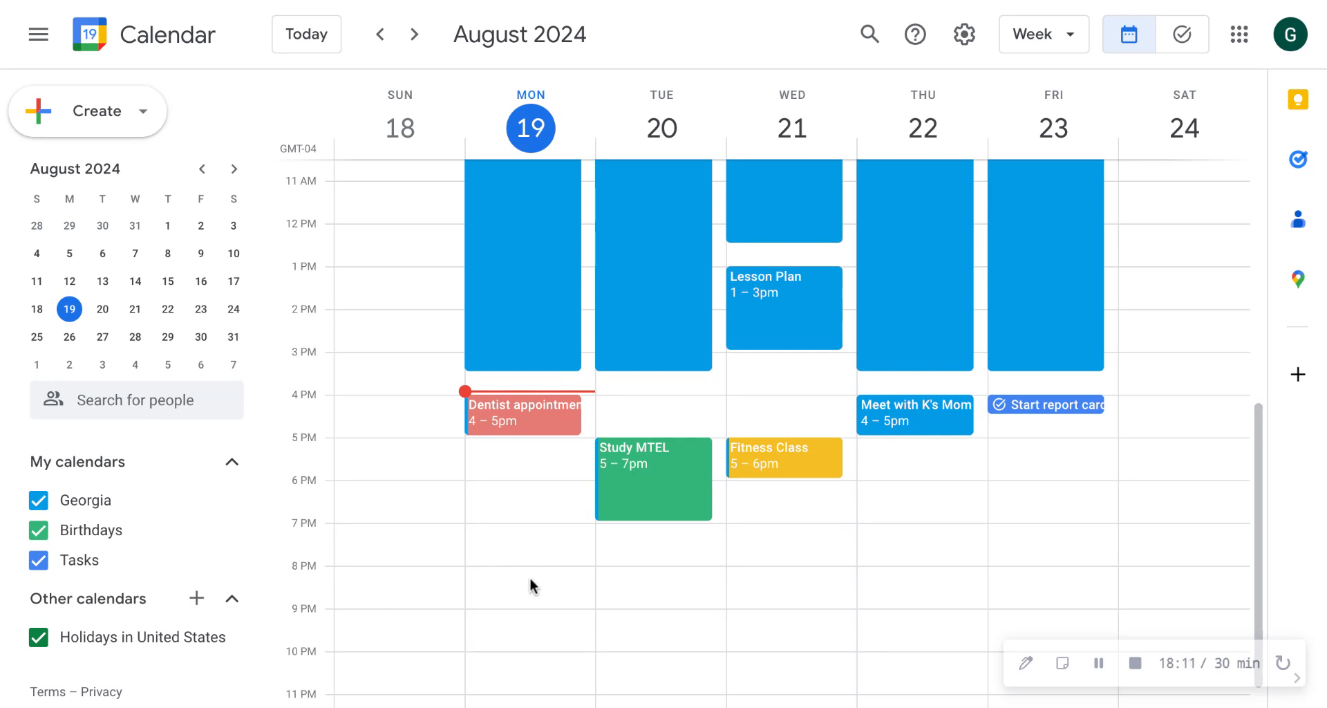
scroll(531, 580, "up", 3)
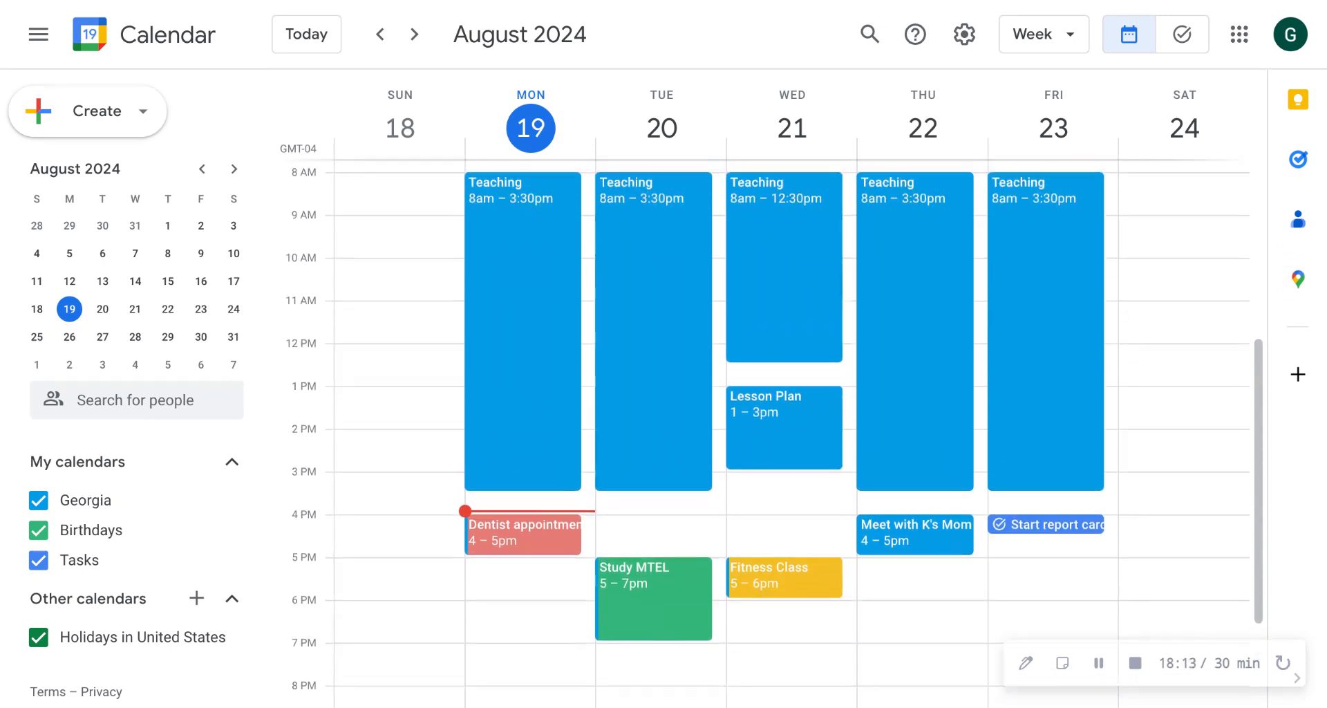
scroll(531, 580, "up", 4)
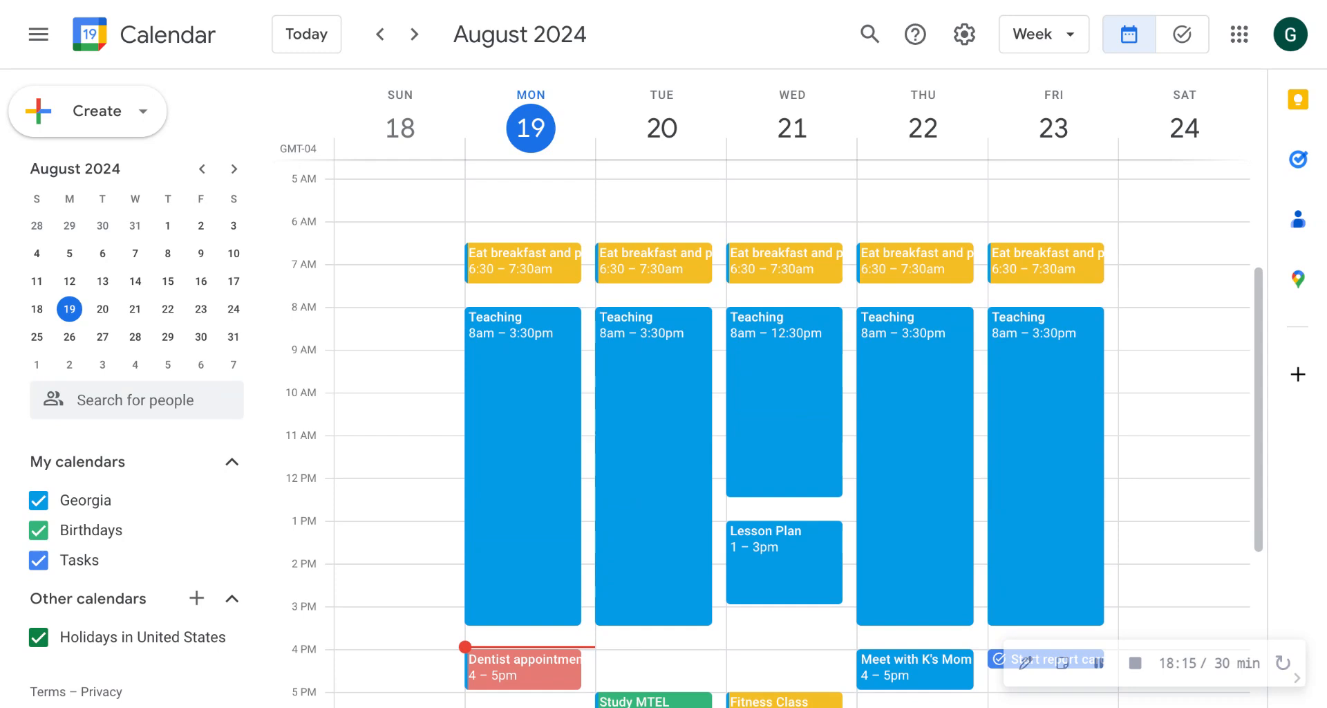
scroll(774, 437, "down", 2)
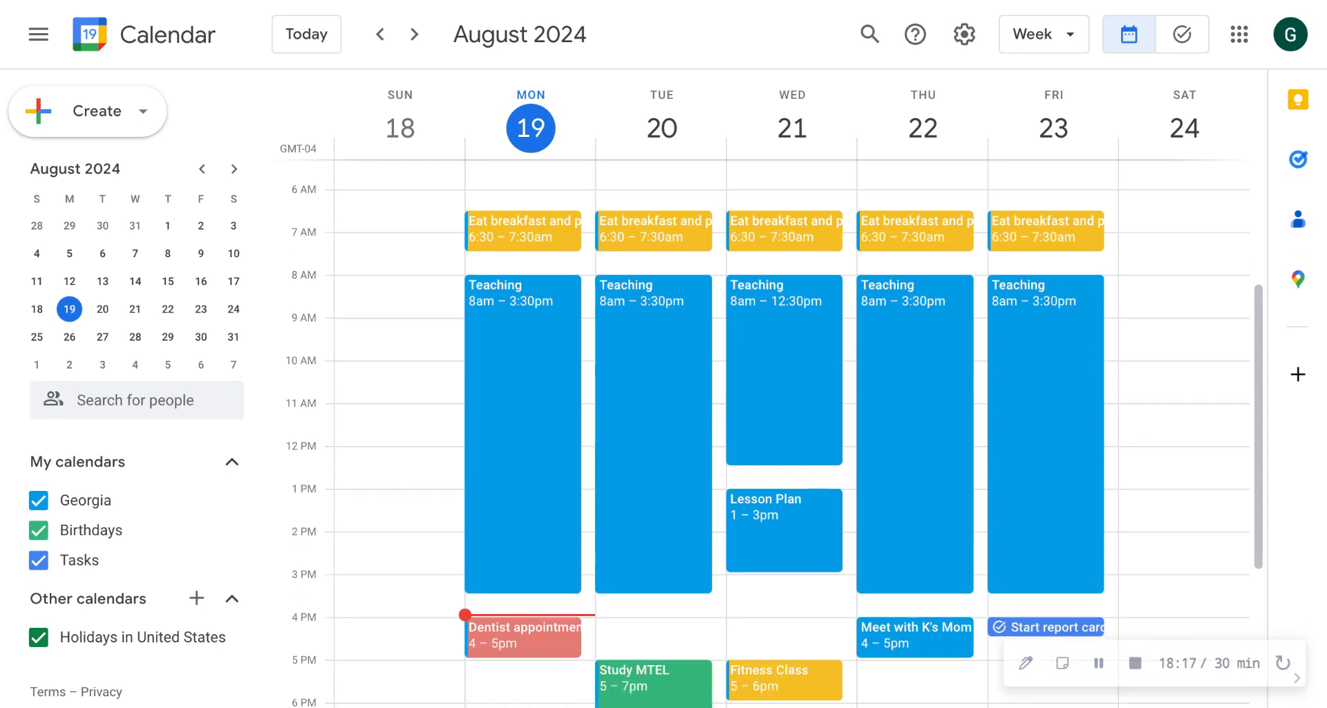